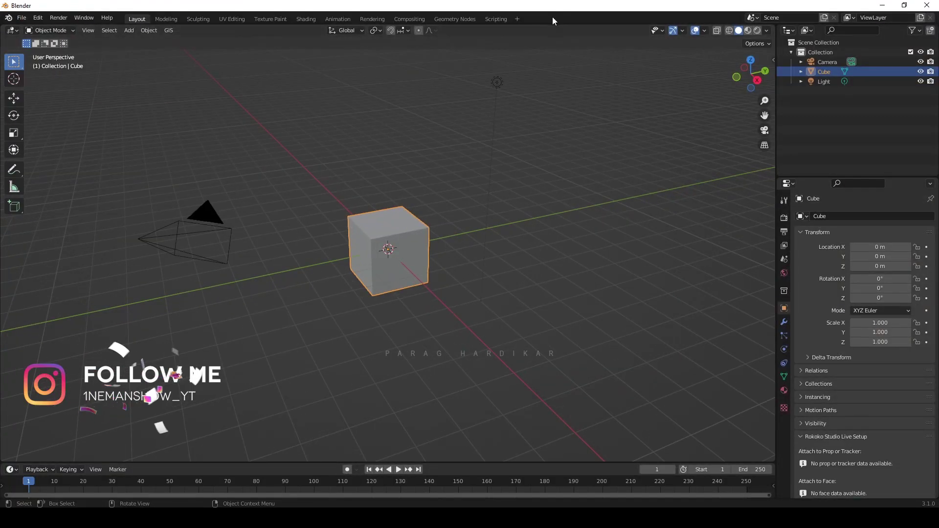
# Add the Motion Tracking workspace, load desert_-_92837 (Original).mp4, set scene frames to 168 and prefetch.
pyautogui.click(516, 18)
pyautogui.click(559, 86)
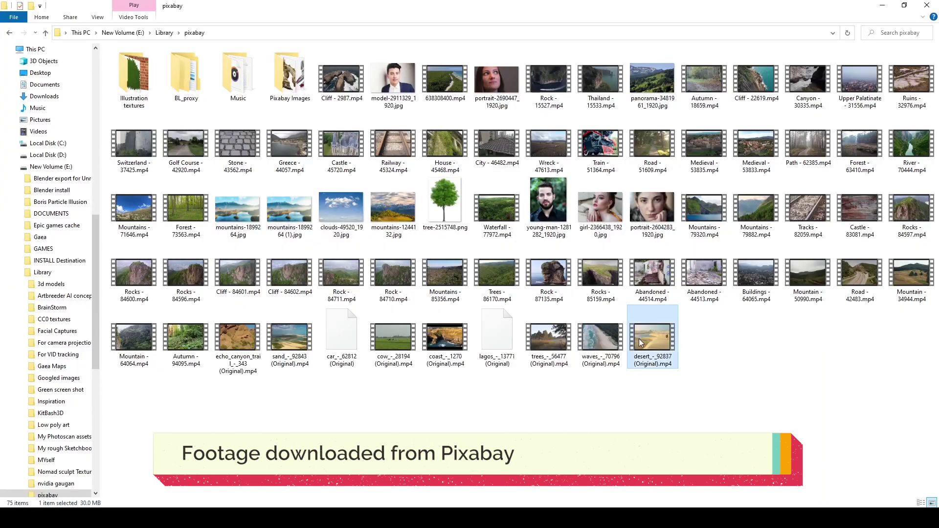
pyautogui.moveTo(639, 338); pyautogui.dragTo(411, 295)
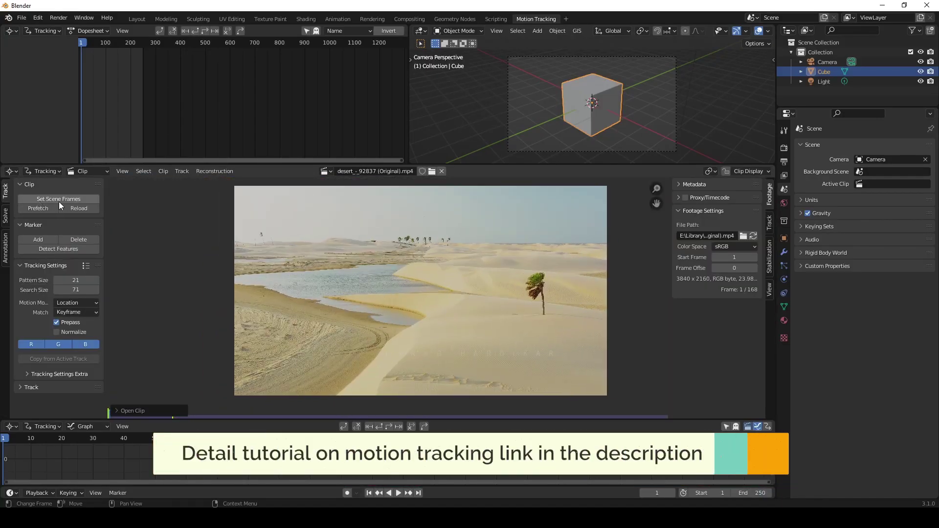
pyautogui.click(59, 202)
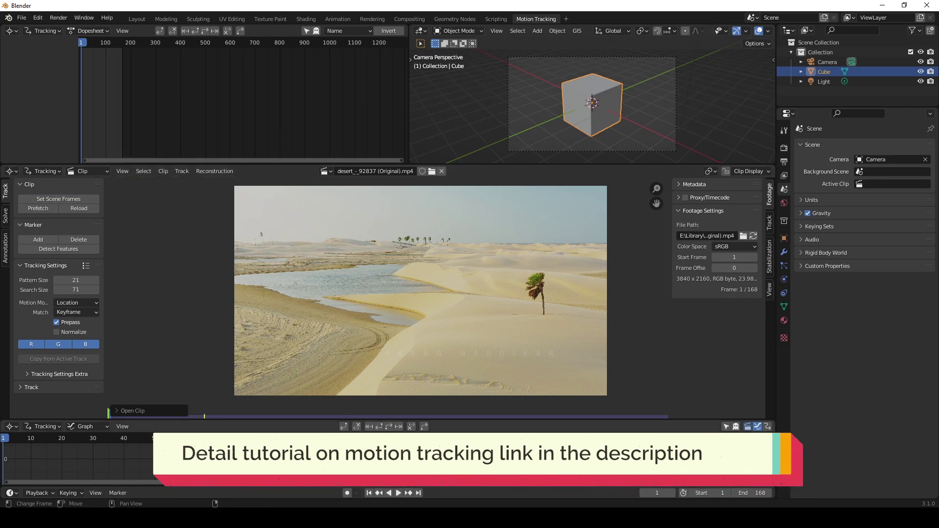
pyautogui.click(39, 210)
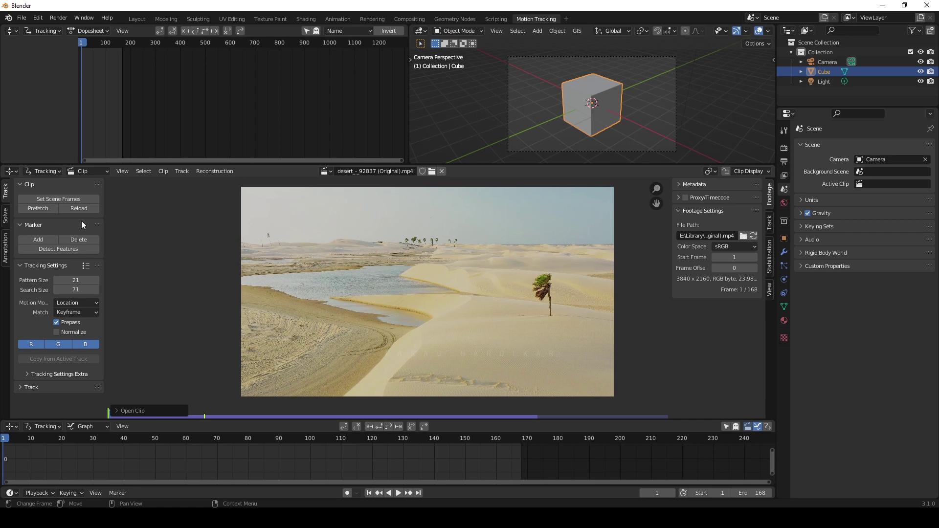
# At frame 90, replace the detected features with ones at pattern 30/search 80, then track backward to frame 1.
pyautogui.moveTo(32, 439); pyautogui.dragTo(495, 440)
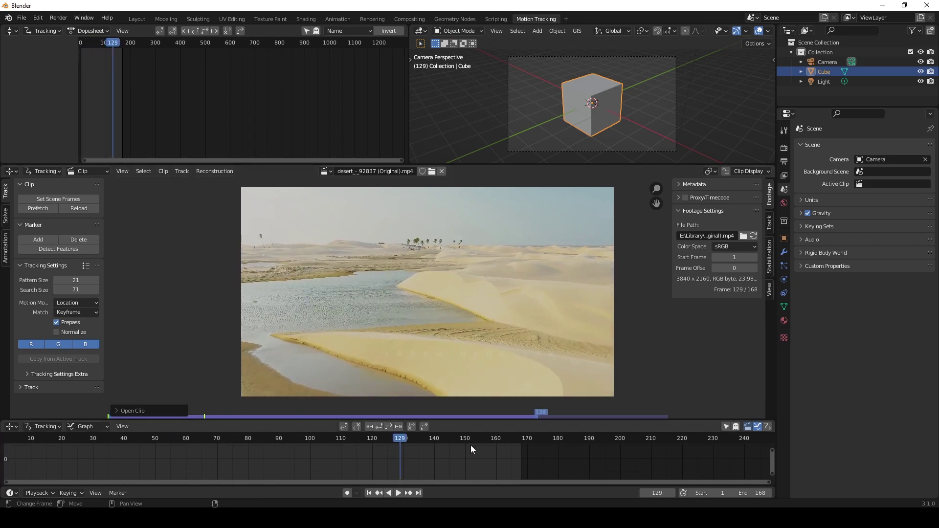
pyautogui.moveTo(362, 440); pyautogui.dragTo(279, 439)
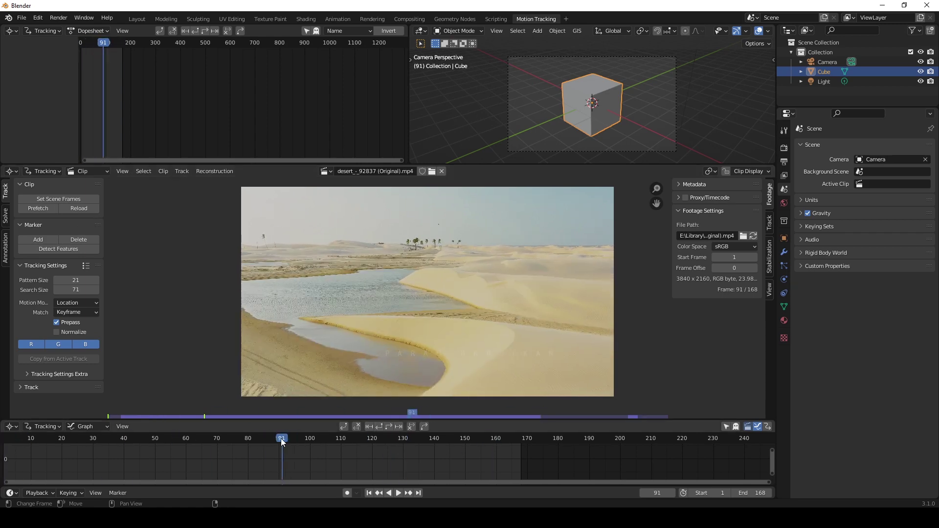
pyautogui.click(50, 250)
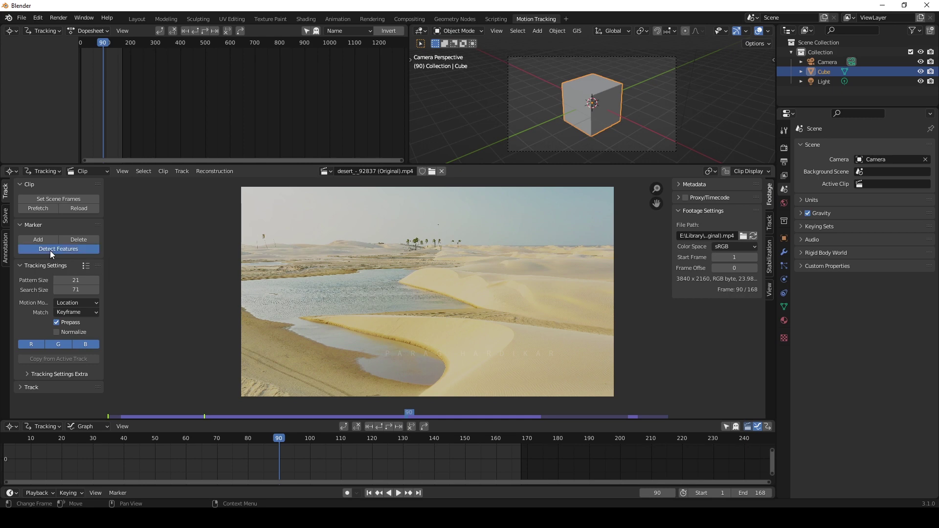
pyautogui.press('x')
pyautogui.click(320, 309)
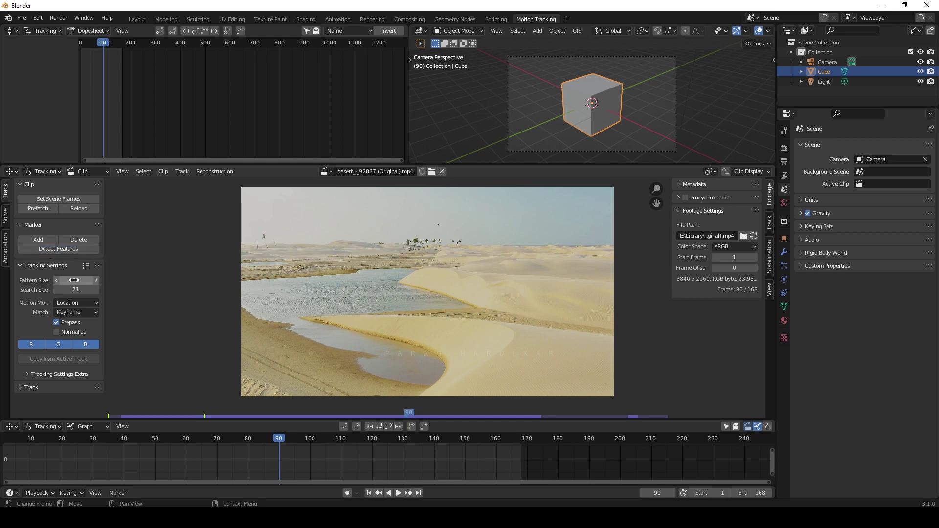
pyautogui.click(64, 249)
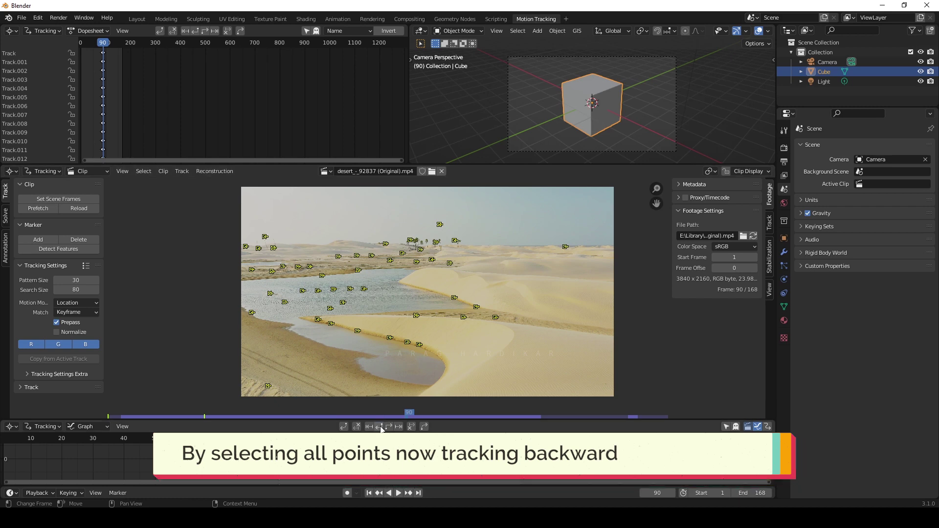
pyautogui.hotkey('ctrl', 'shift', 't')
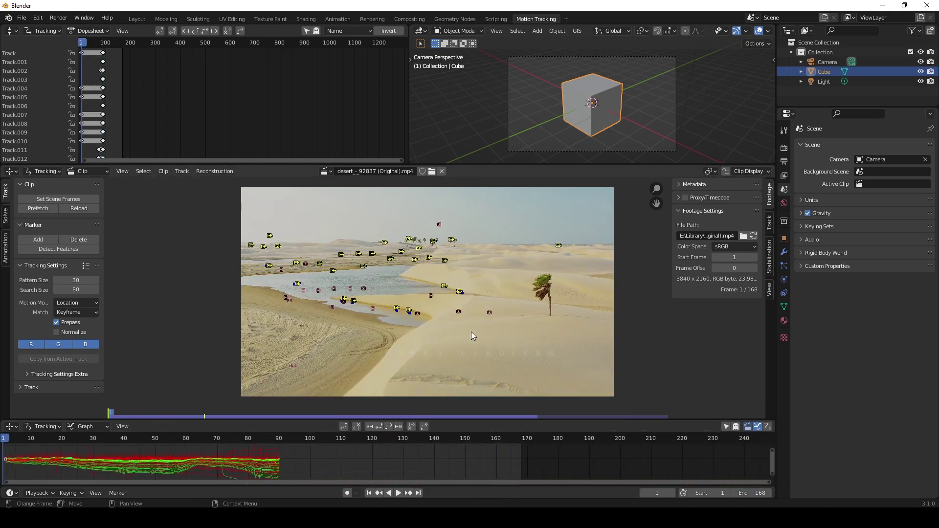
# Circle-select and delete the failed tracks, then track all remaining markers forward to frame 168.
pyautogui.scroll(1, 273, 396)
pyautogui.hotkey('alt', 'a')
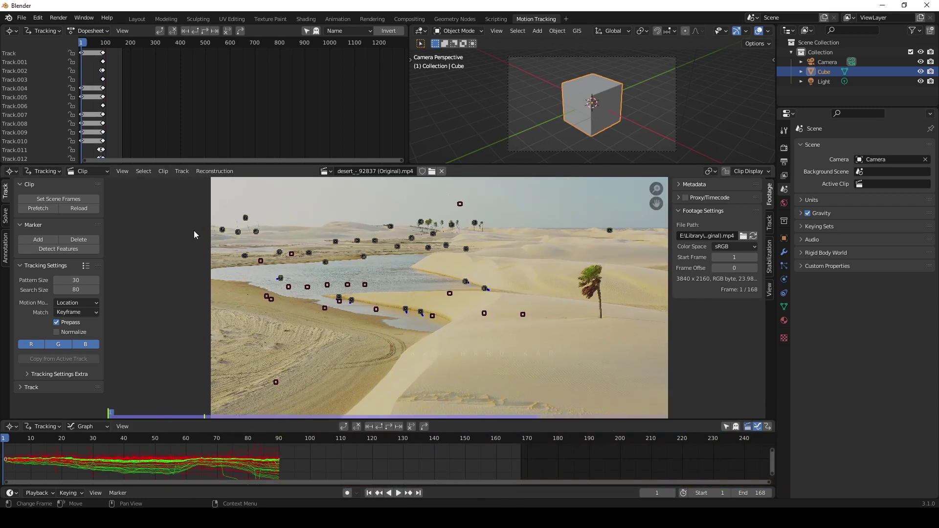
pyautogui.click(143, 171)
pyautogui.click(162, 195)
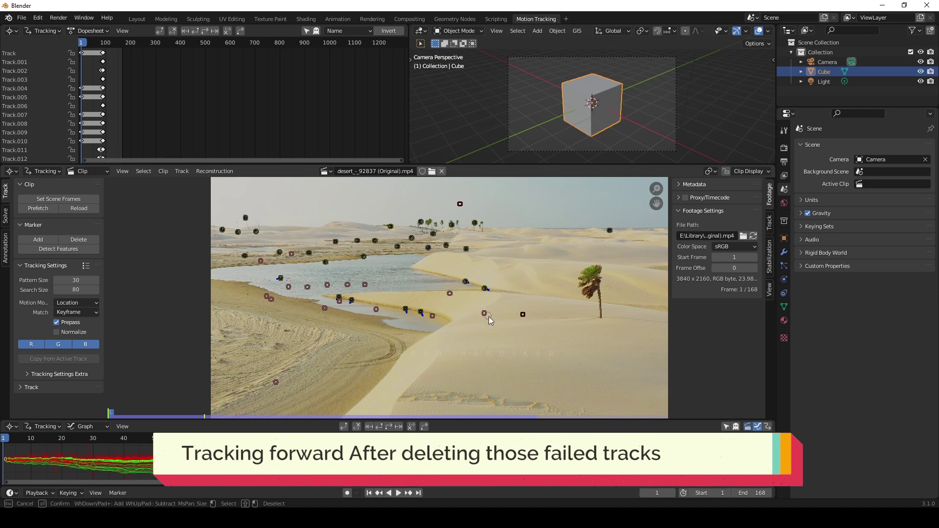
pyautogui.press('Escape')
pyautogui.press('x')
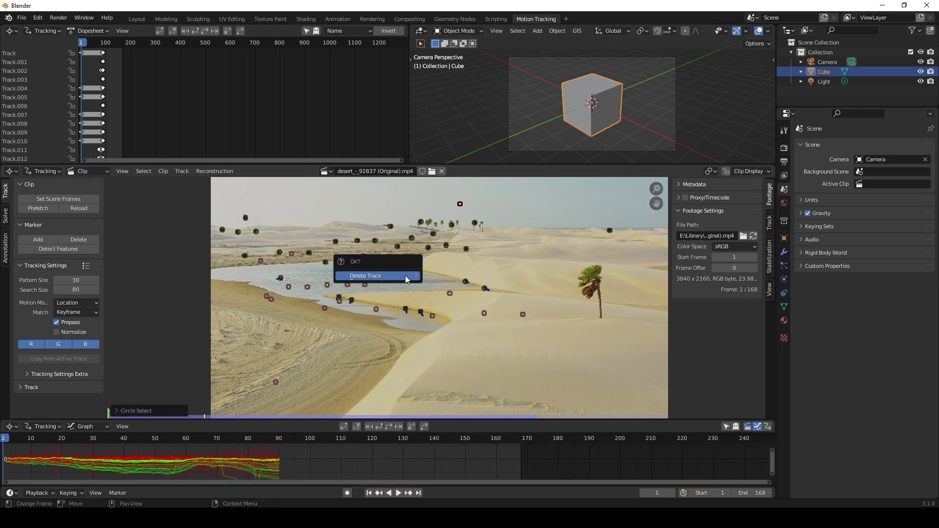
pyautogui.click(405, 276)
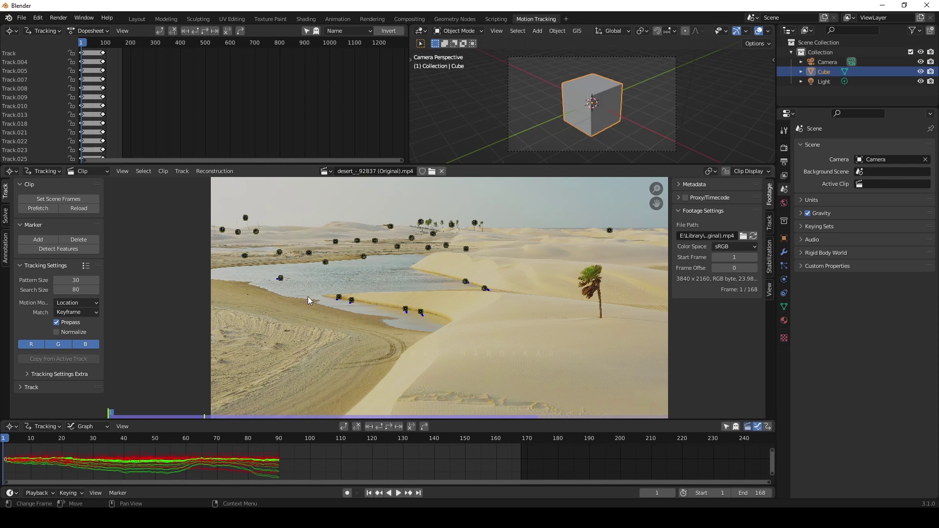
pyautogui.press('a')
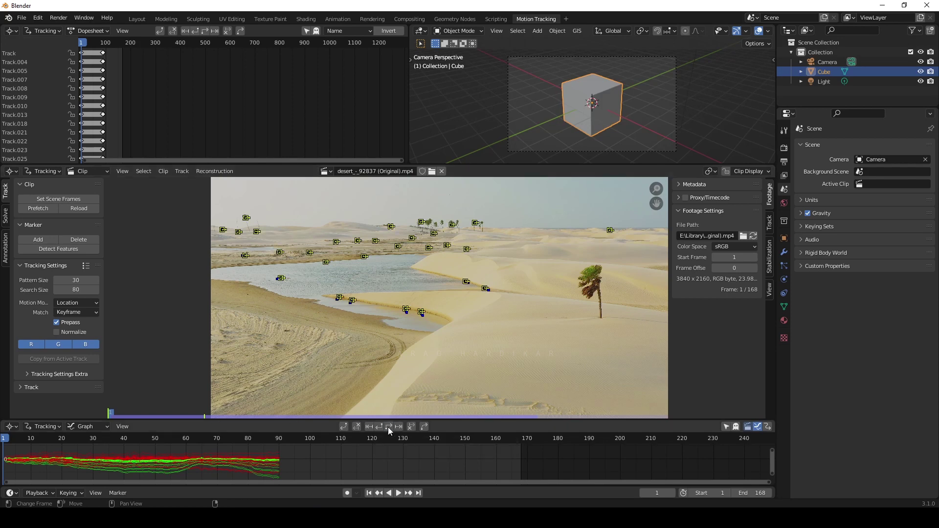
pyautogui.hotkey('ctrl', 't')
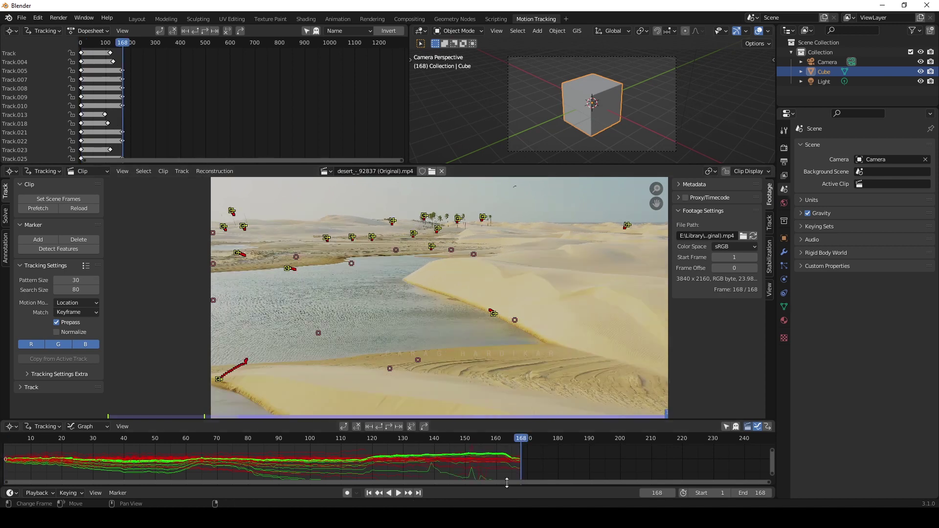
# Circle-select the markers that stopped tracking early and delete those tracks.
pyautogui.scroll(-4, 407, 460)
pyautogui.scroll(-3, 407, 460)
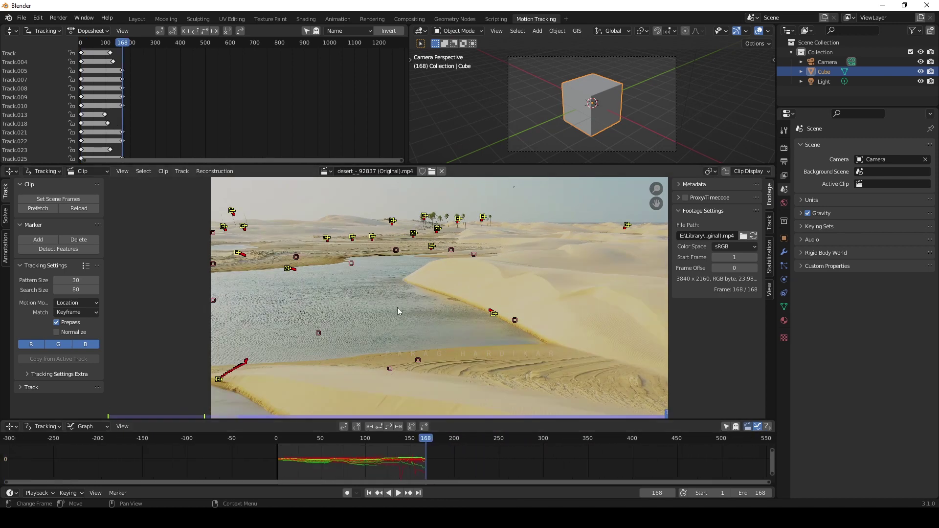
pyautogui.click(184, 294)
pyautogui.click(143, 170)
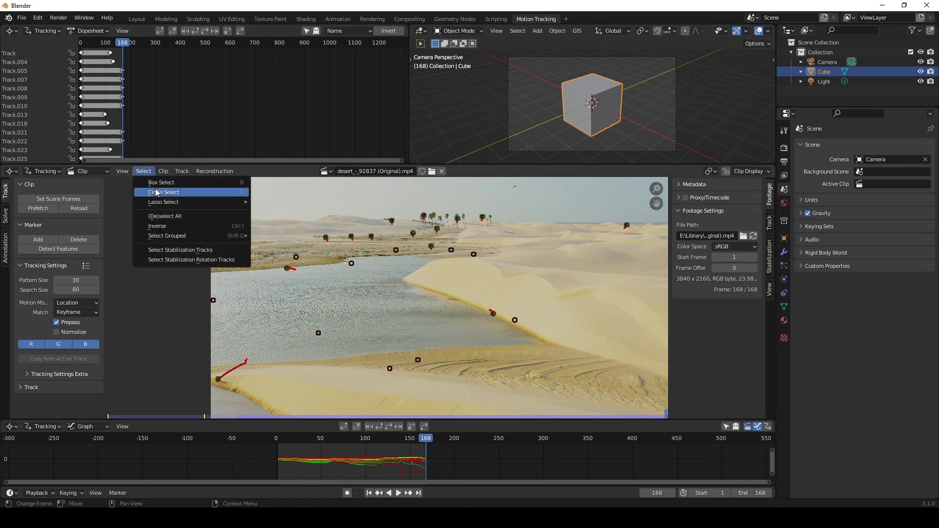
pyautogui.click(156, 192)
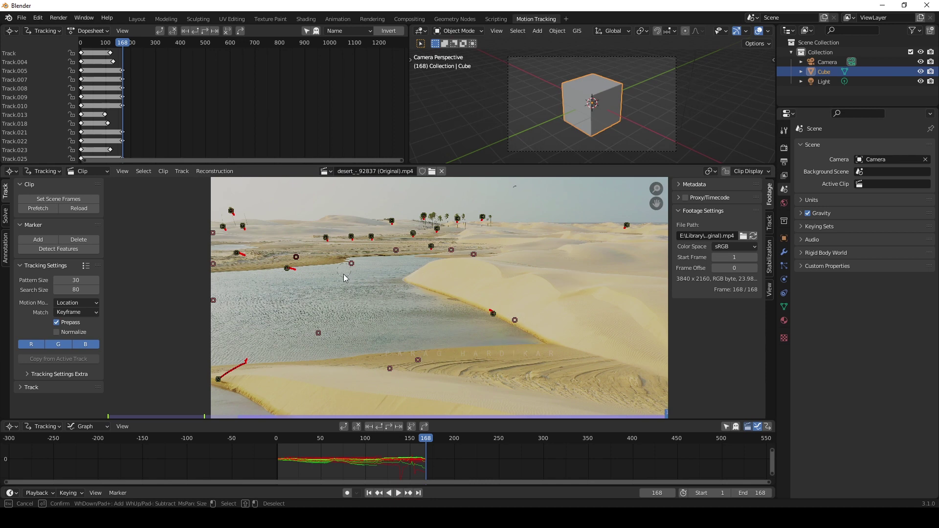
pyautogui.press('Escape')
pyautogui.press('Delete')
pyautogui.click(276, 254)
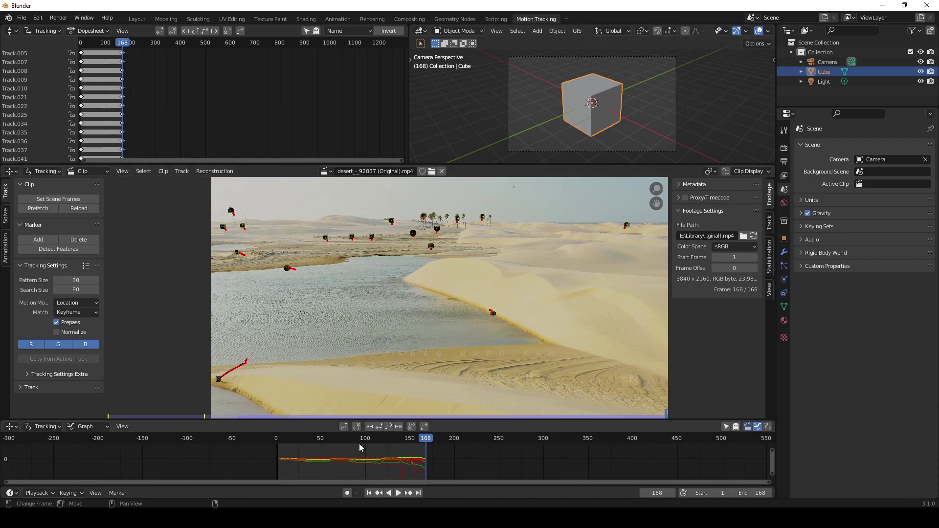
# From frame 121, track all markers forward toward frame 146.
pyautogui.moveTo(396, 448)
pyautogui.mouseDown()
pyautogui.moveTo(329, 447)
pyautogui.moveTo(441, 446)
pyautogui.moveTo(335, 446)
pyautogui.moveTo(403, 448)
pyautogui.moveTo(386, 443)
pyautogui.mouseUp()
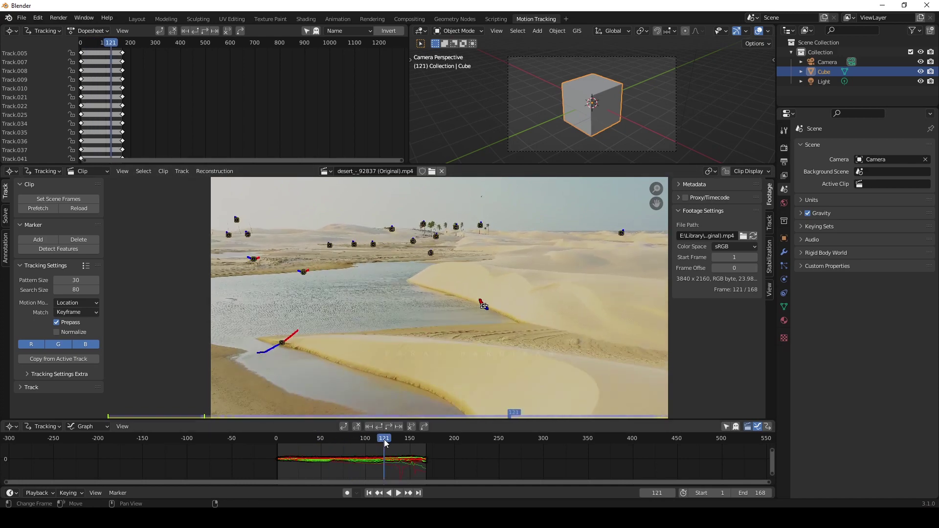
pyautogui.press('a')
pyautogui.hotkey('ctrl', 't')
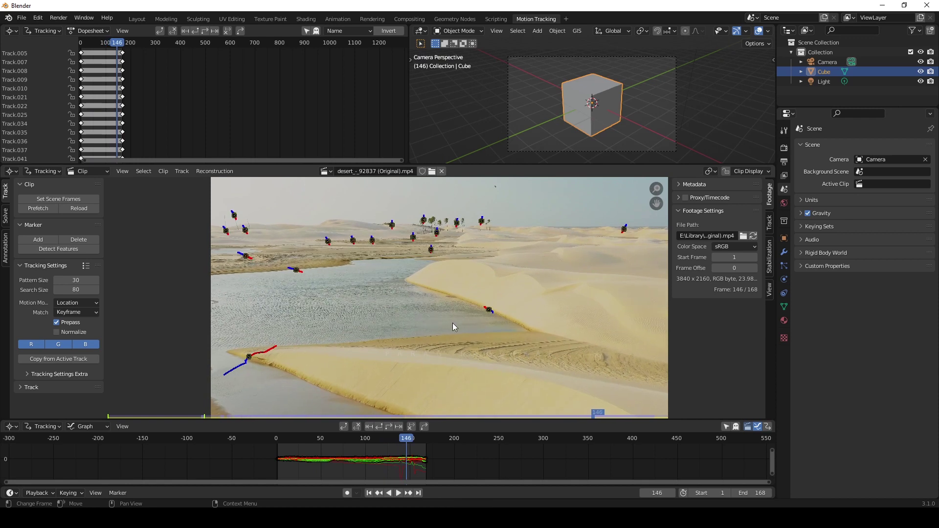
# Solve the camera, delete the high-error far-right horizon track, and re-solve.
pyautogui.click(6, 215)
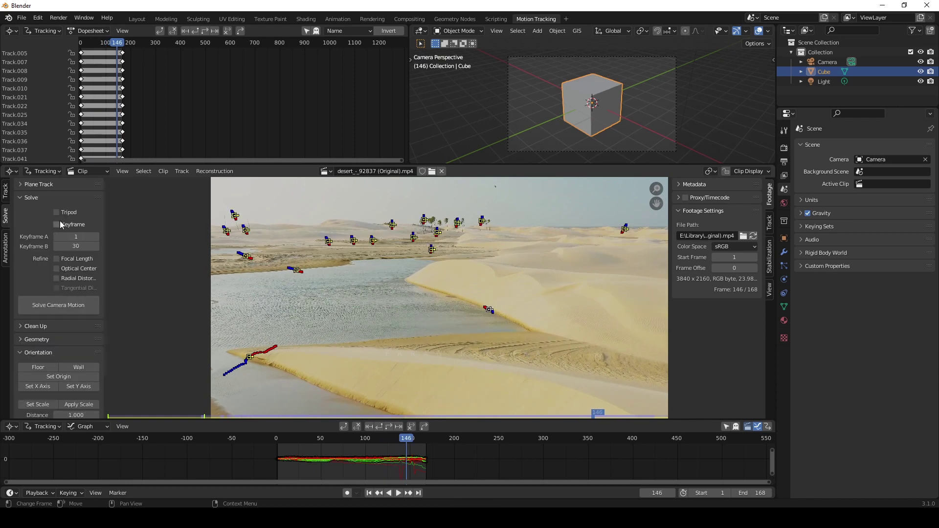
pyautogui.click(71, 305)
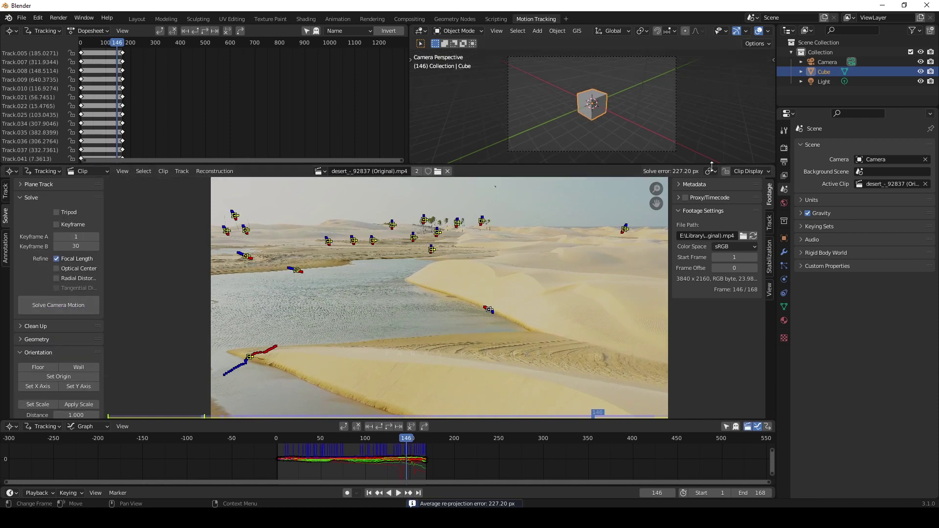
pyautogui.click(400, 477)
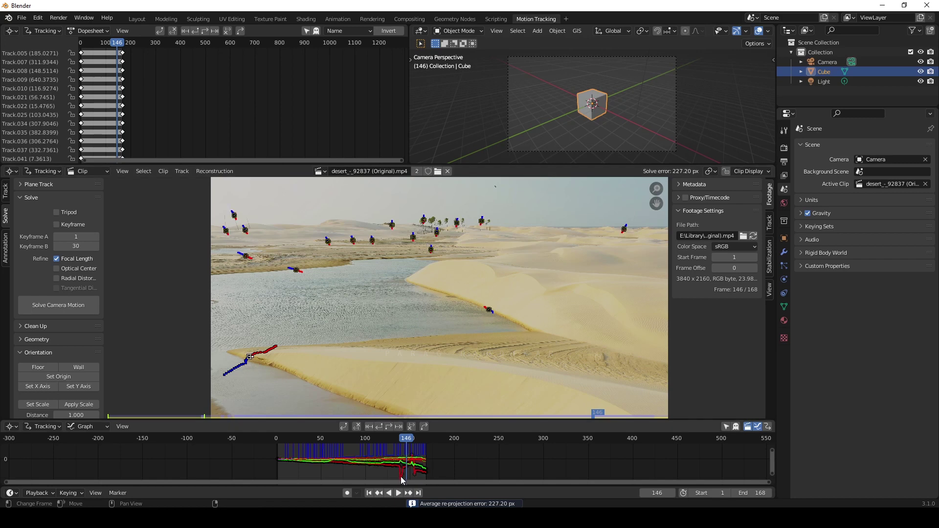
pyautogui.click(488, 311)
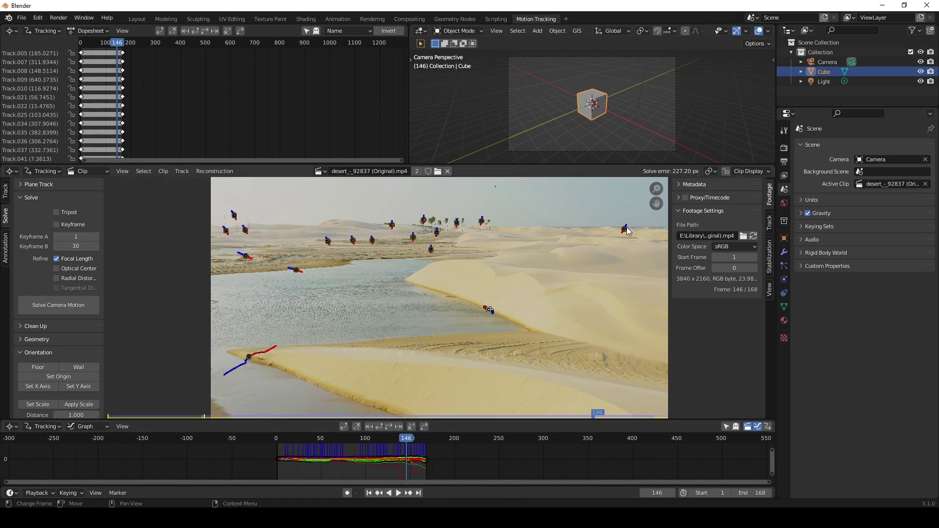
pyautogui.click(626, 229)
pyautogui.press('Delete')
pyautogui.moveTo(405, 439); pyautogui.dragTo(367, 438)
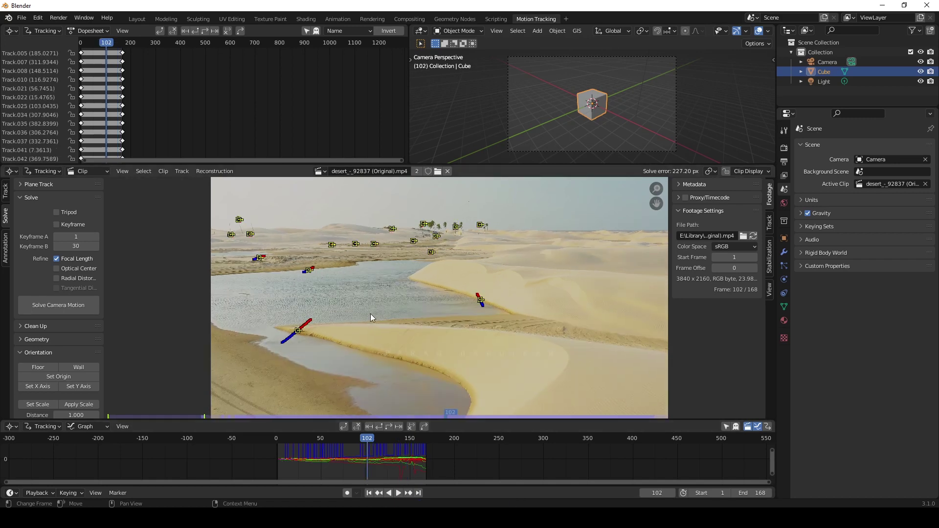
pyautogui.click(60, 305)
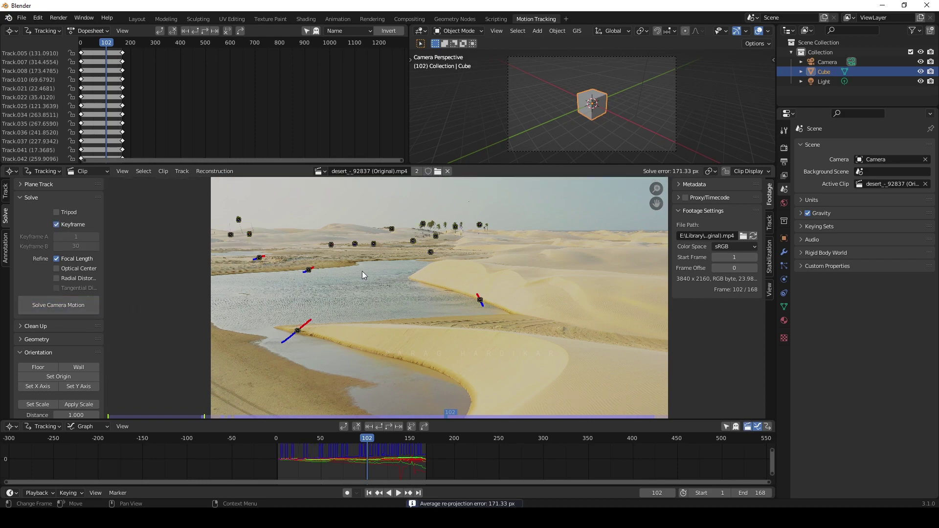
# Delete the most erratic track curve from the Graph view and re-solve to 0.44 px error.
pyautogui.hotkey('ctrl', 'space')
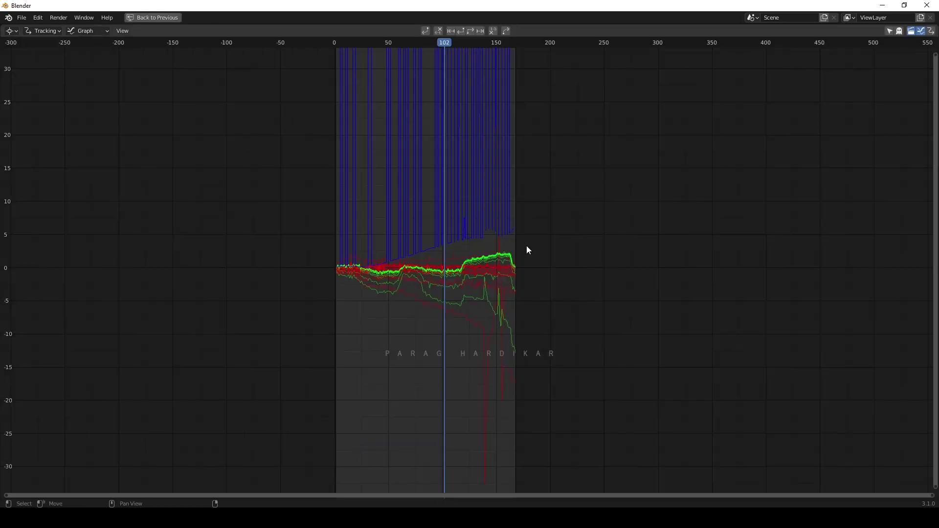
pyautogui.click(482, 478)
pyautogui.hotkey('ctrl', 'space')
pyautogui.press('x')
pyautogui.click(380, 324)
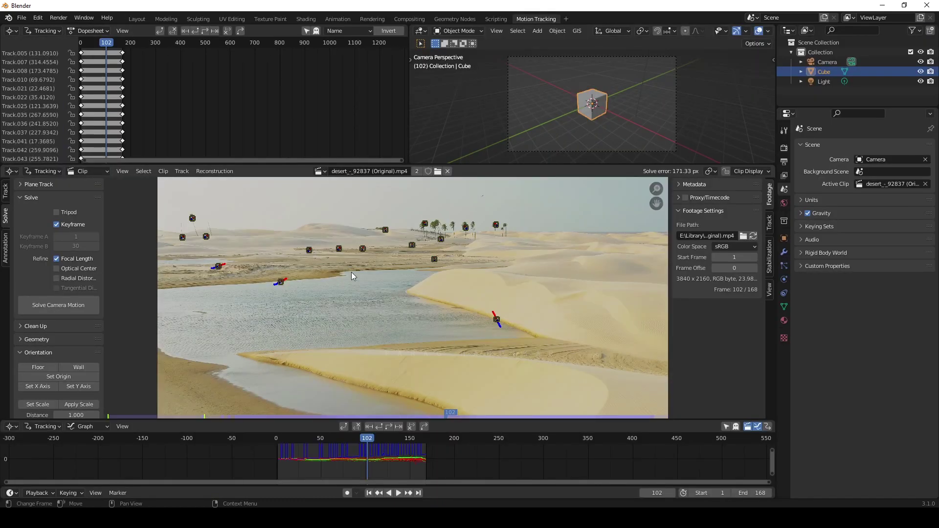
pyautogui.click(55, 303)
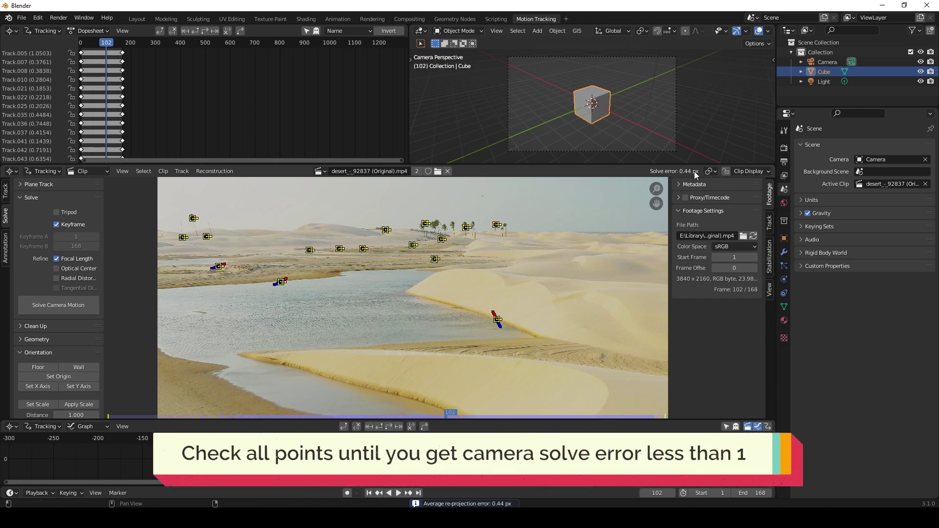
pyautogui.click(435, 260)
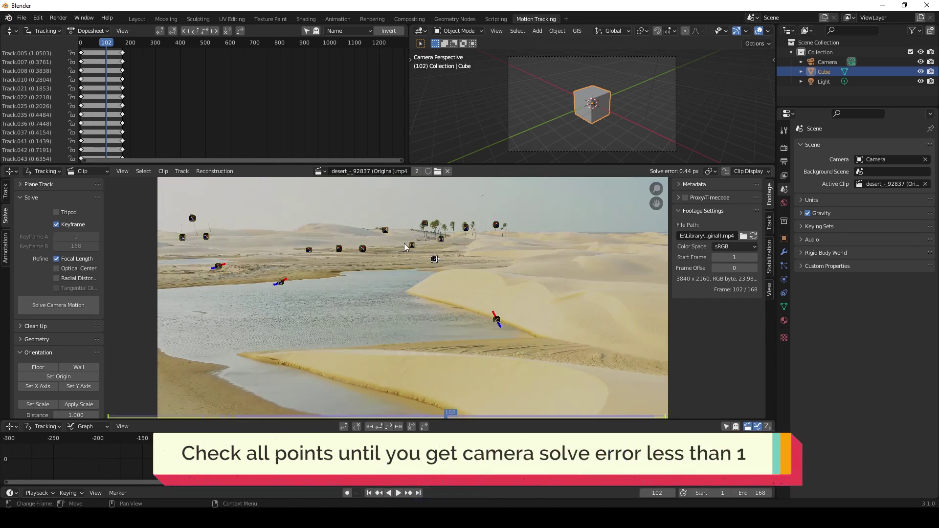
pyautogui.click(281, 283)
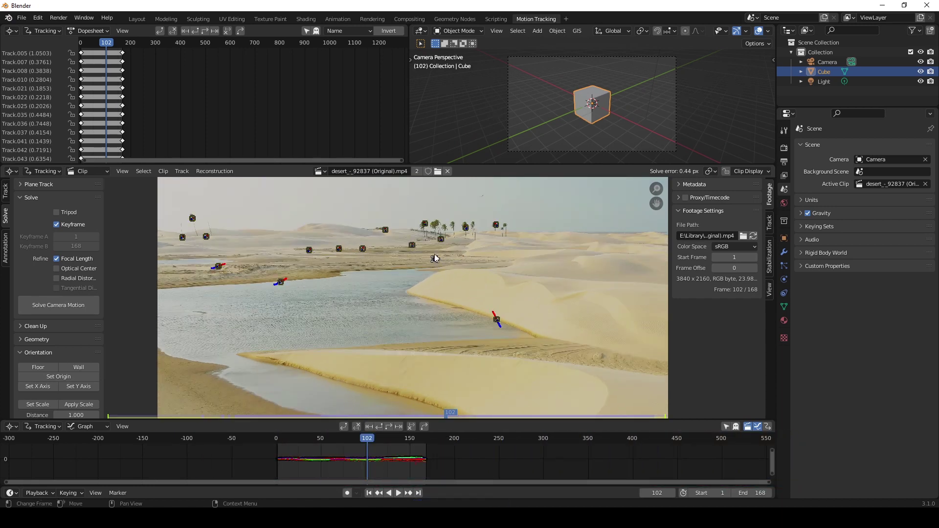
# Set the scene origin at a track and orient the floor to three ground tracks.
pyautogui.click(65, 378)
pyautogui.scroll(1, 312, 312)
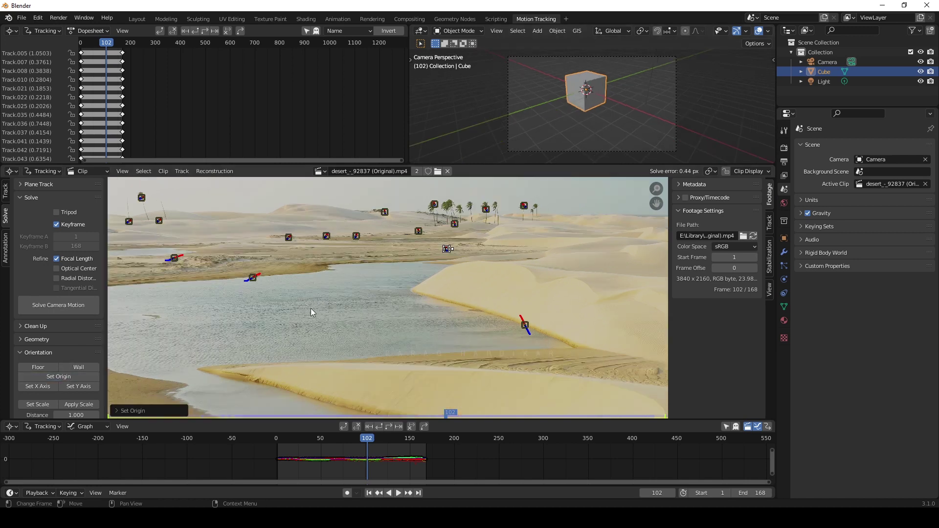
pyautogui.click(526, 325)
pyautogui.keyDown('shift'); pyautogui.click(175, 260); pyautogui.keyUp('shift')
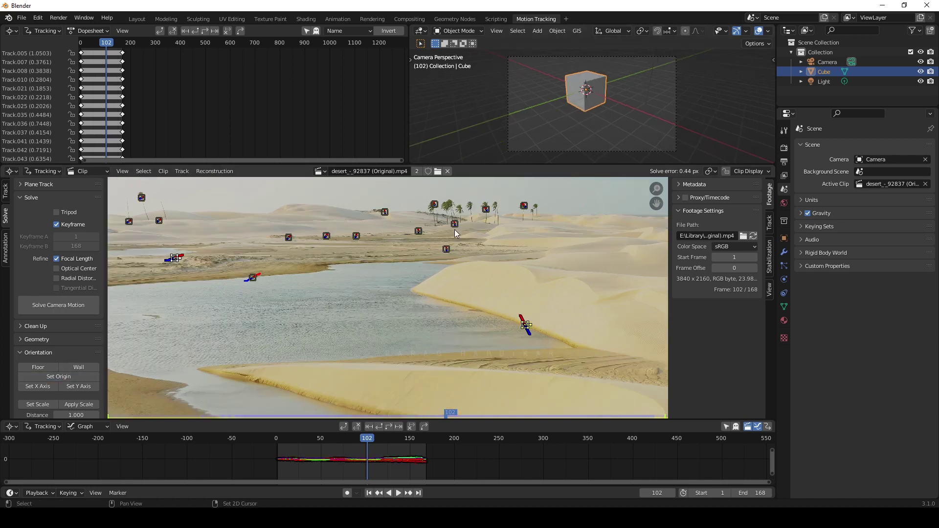
pyautogui.keyDown('shift'); pyautogui.click(419, 232); pyautogui.keyUp('shift')
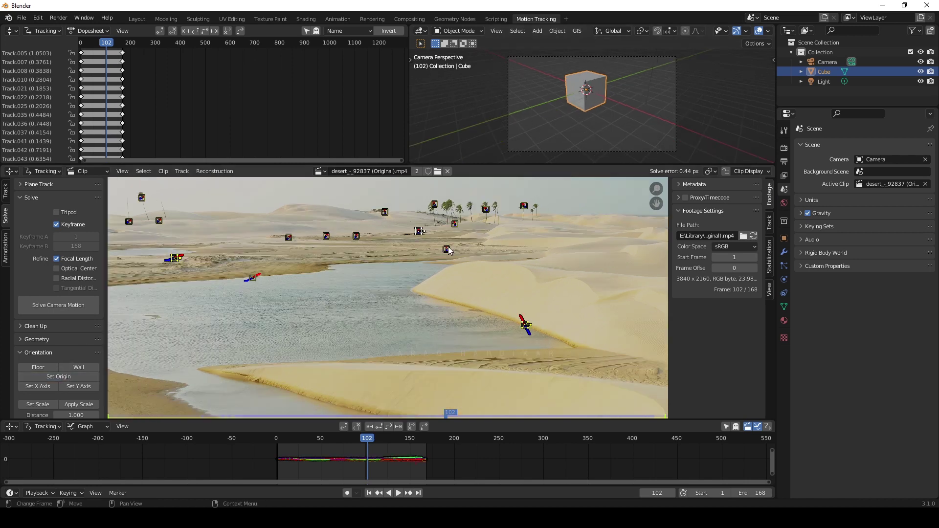
pyautogui.click(43, 367)
# Use the footage as camera background and set up the tracking scene.
pyautogui.scroll(-3, 48, 371)
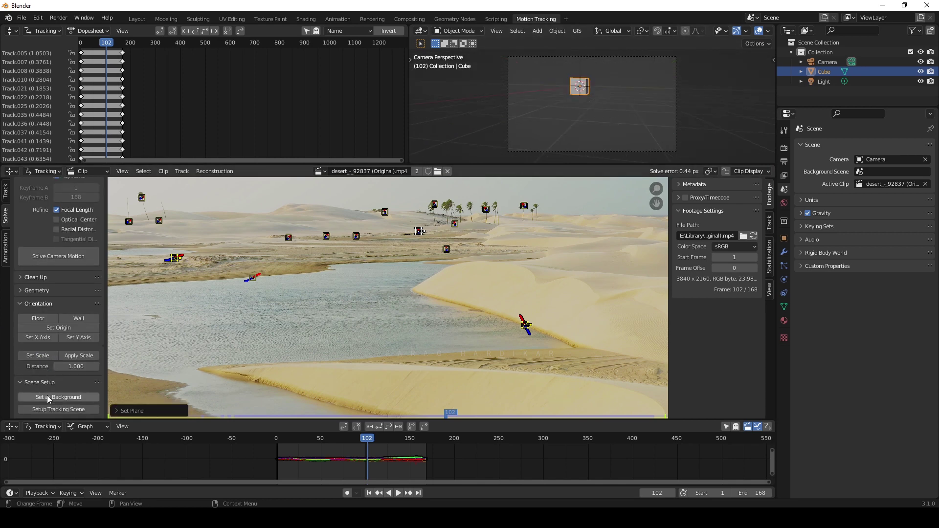
pyautogui.click(48, 397)
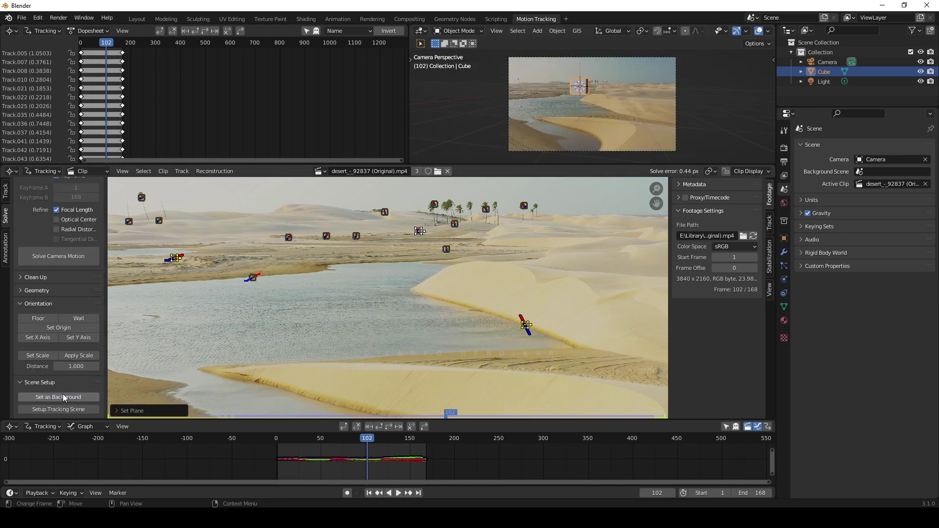
pyautogui.click(63, 409)
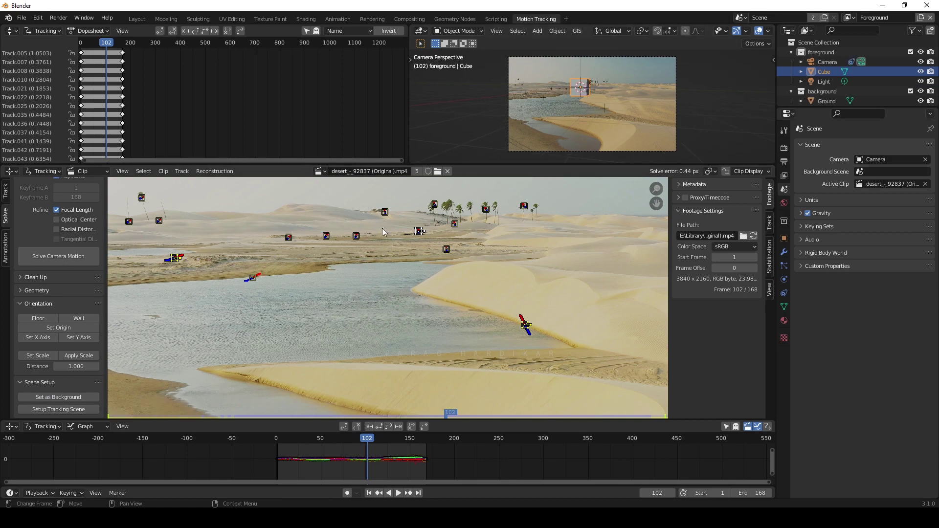
# Scale the Ground plane about 2x and raise the Cube 1.045 m on Z.
pyautogui.hotkey('ctrl', 'alt', 'space')
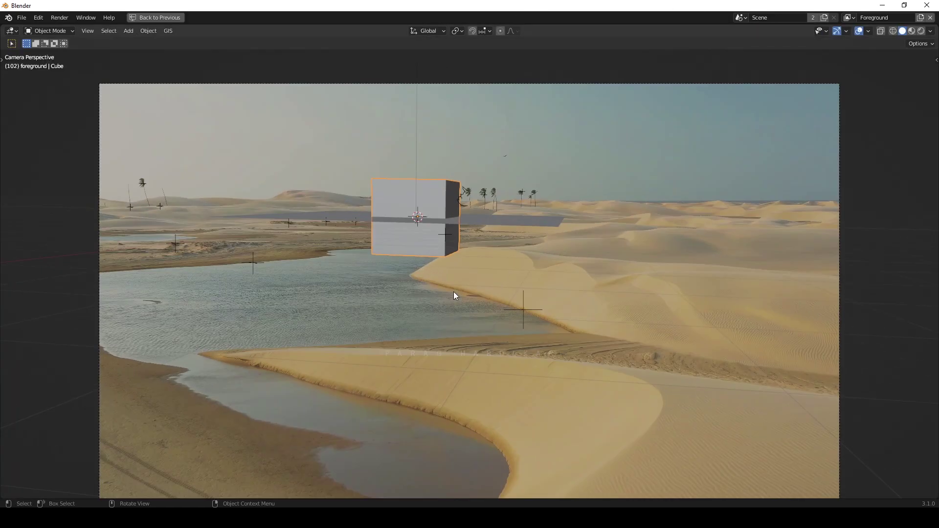
pyautogui.click(453, 272)
pyautogui.press('s')
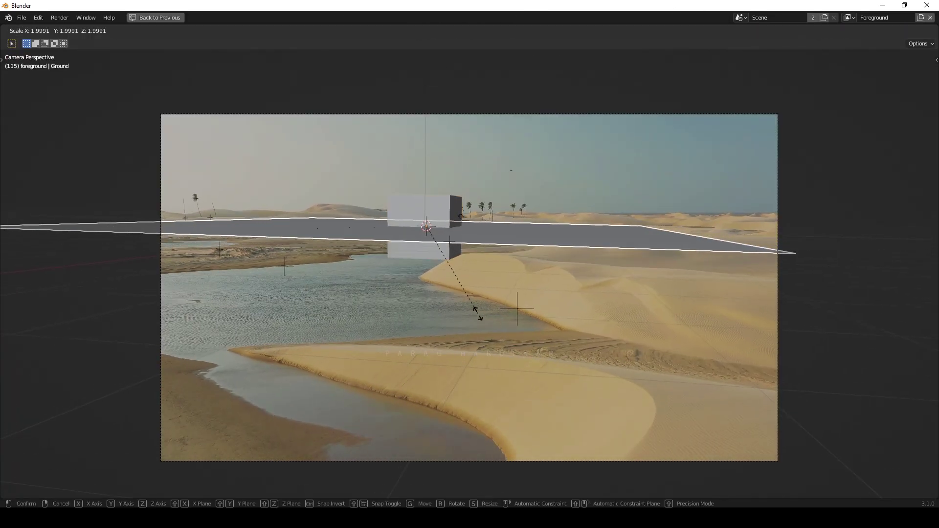
pyautogui.click(469, 287)
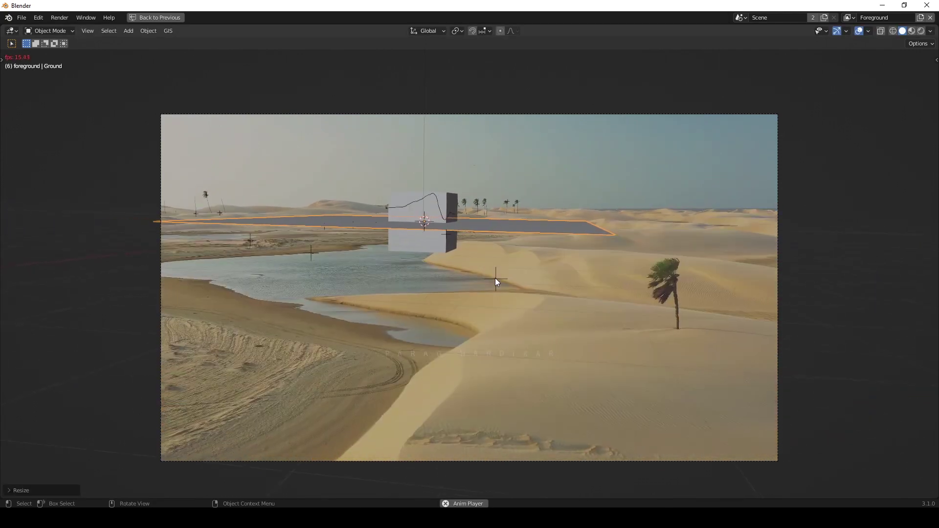
pyautogui.click(409, 200)
pyautogui.press('g')
pyautogui.press('z')
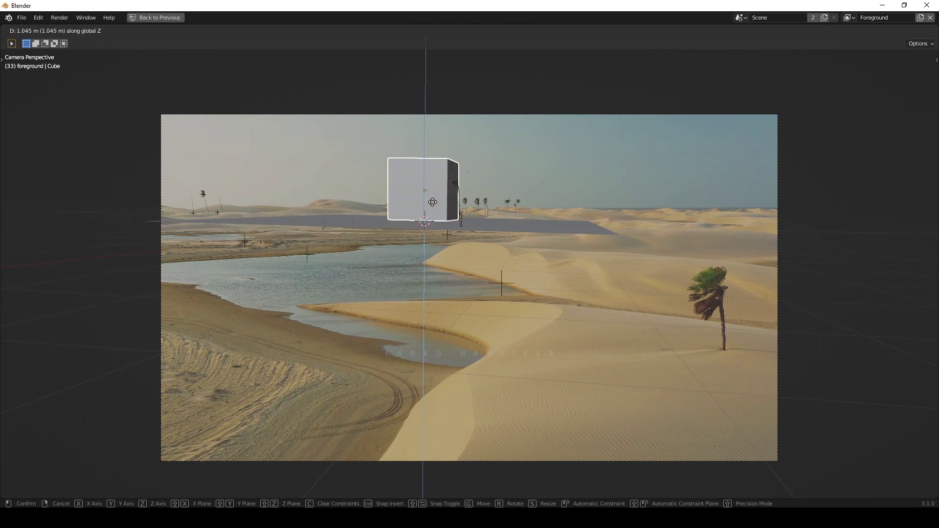
pyautogui.click(446, 242)
# Play back the composite, restore the tracking layout, and undo the recent changes.
pyautogui.press('space')
pyautogui.click(478, 297)
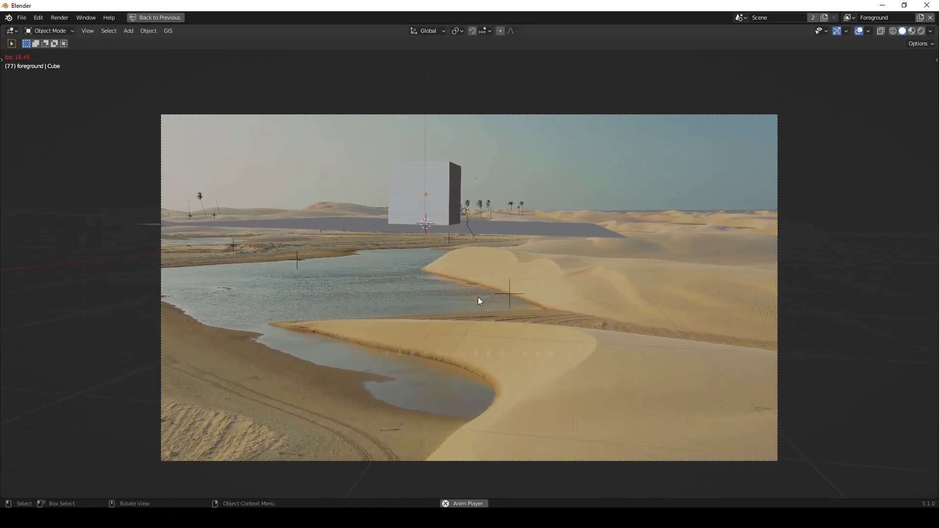
pyautogui.press('space')
pyautogui.hotkey('ctrl', 'space')
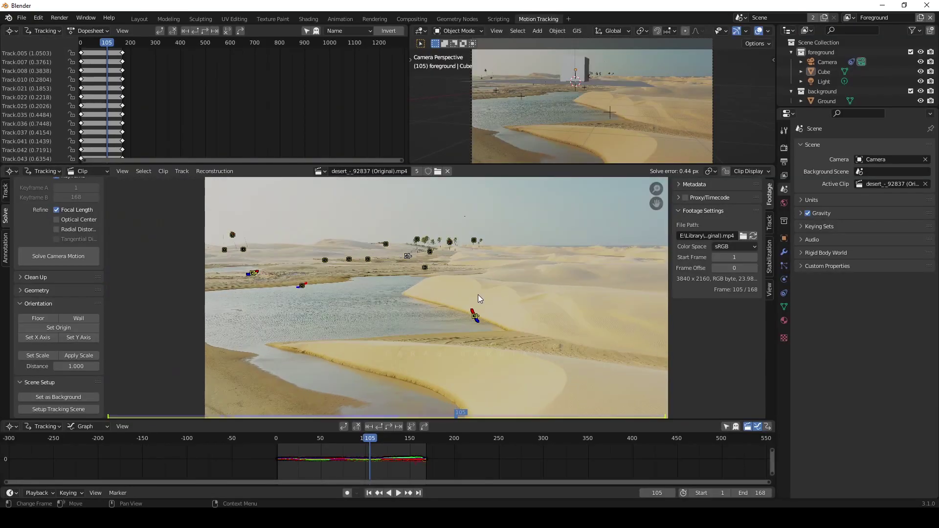
pyautogui.hotkey('ctrl', 'z')
pyautogui.scroll(-1, 462, 294)
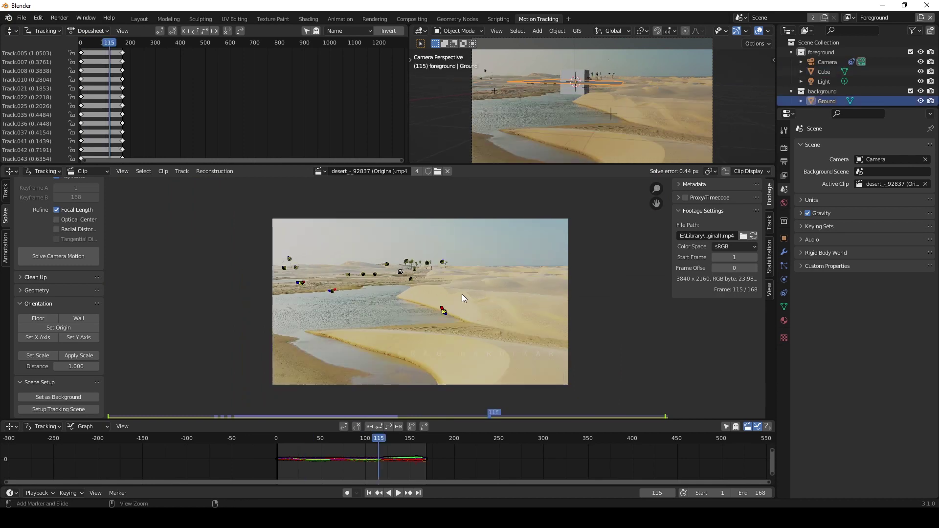
# Undo the tracking scene, reapply origin and floor on the ground track, and set footage as background.
pyautogui.hotkey('ctrl', 'z')
pyautogui.hotkey('ctrl', 'z')
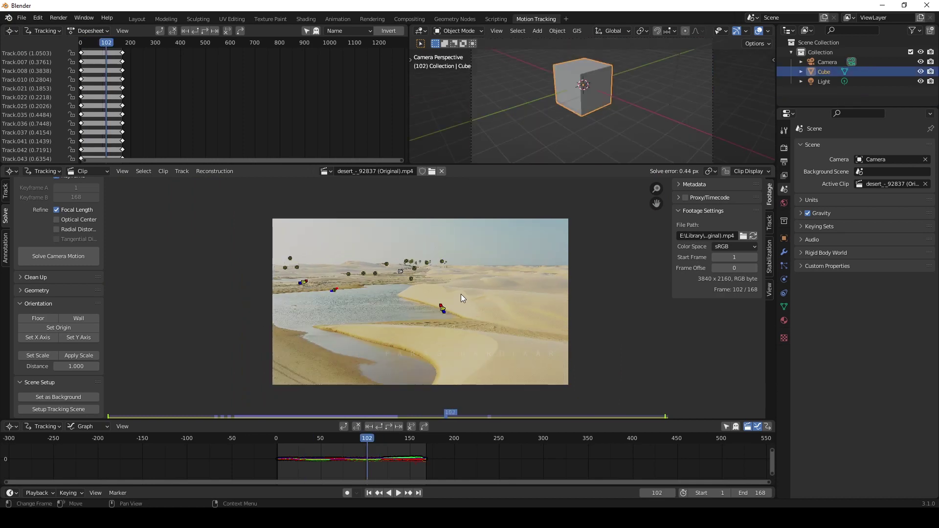
pyautogui.scroll(2, 443, 294)
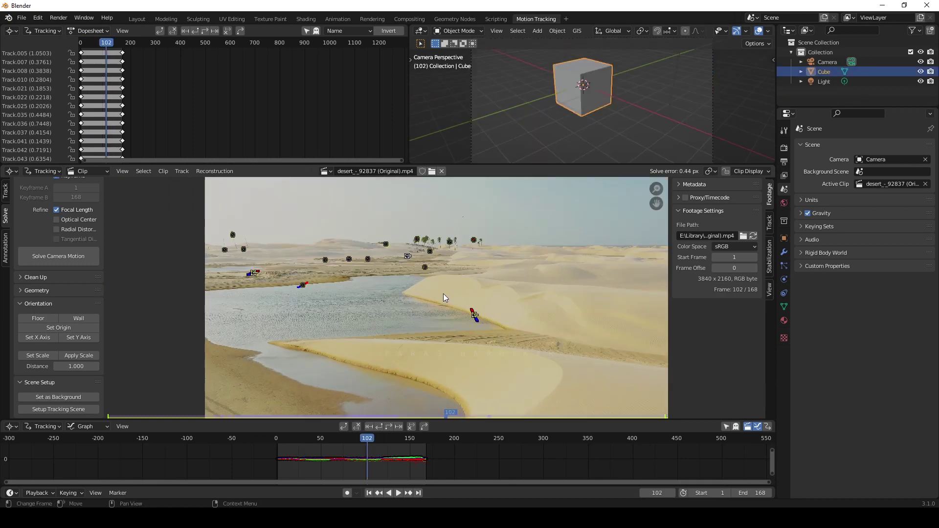
pyautogui.click(58, 329)
pyautogui.click(267, 283)
pyautogui.click(41, 318)
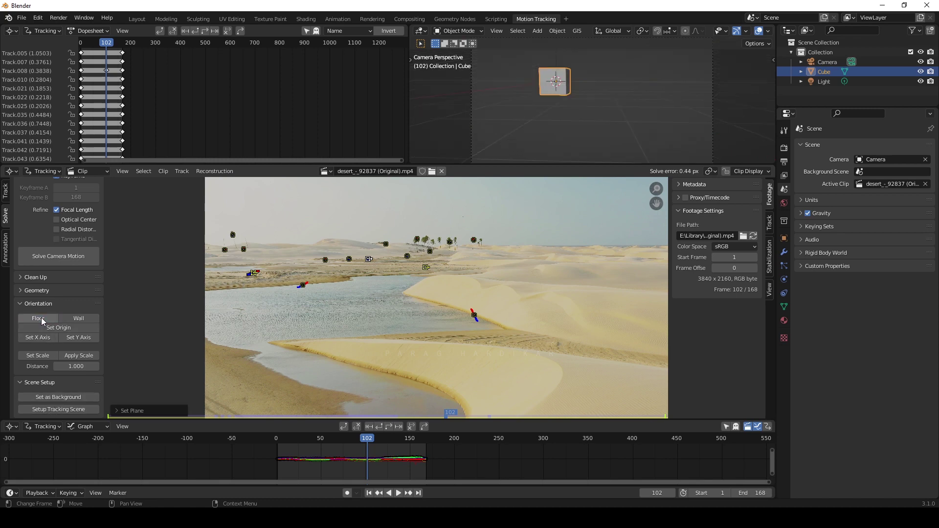
pyautogui.click(61, 409)
# Preview playback, then lower the Cube about 0.97 m on Z onto the tracked ground.
pyautogui.press('space')
pyautogui.hotkey('ctrl', 'space')
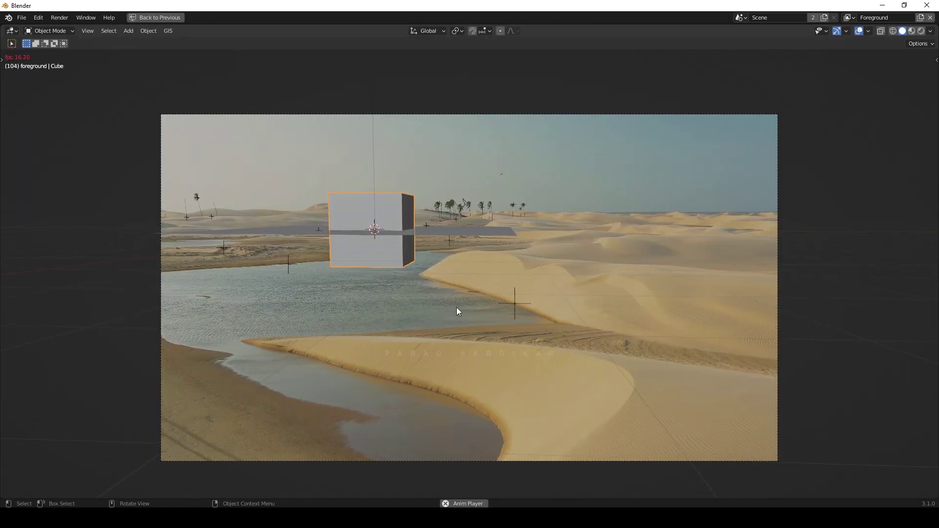
pyautogui.press('space')
pyautogui.press('g')
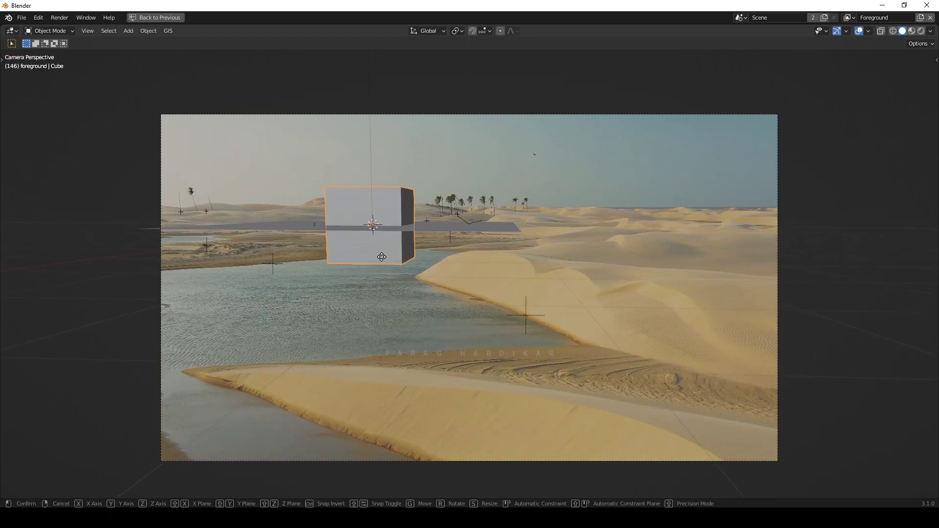
pyautogui.press('z')
pyautogui.click(386, 223)
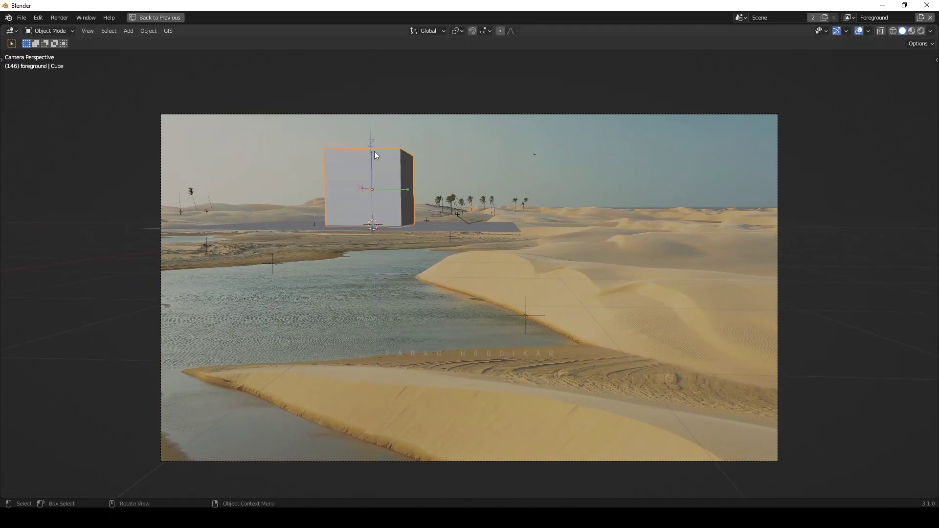
# Push the Cube back along Y so it sits small near the horizon.
pyautogui.press('t')
pyautogui.click(15, 99)
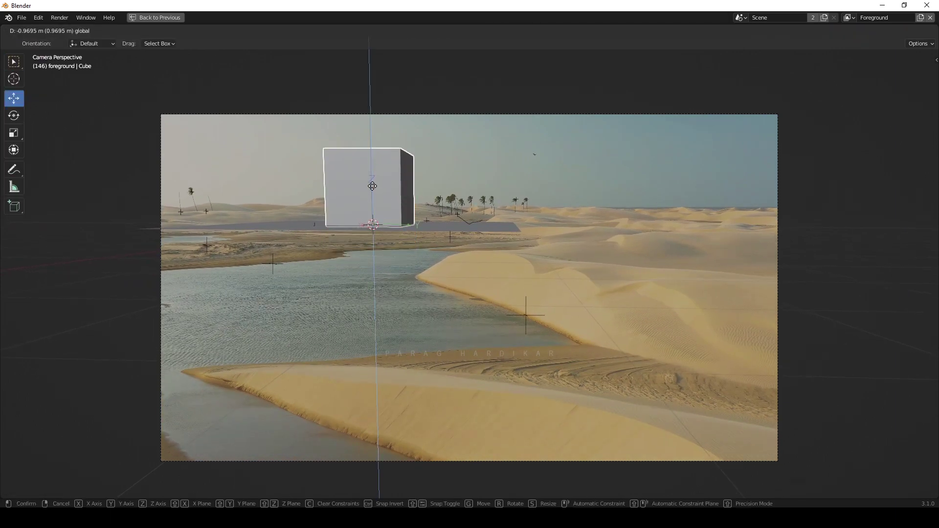
pyautogui.press('g')
pyautogui.press('y')
pyautogui.click(350, 251)
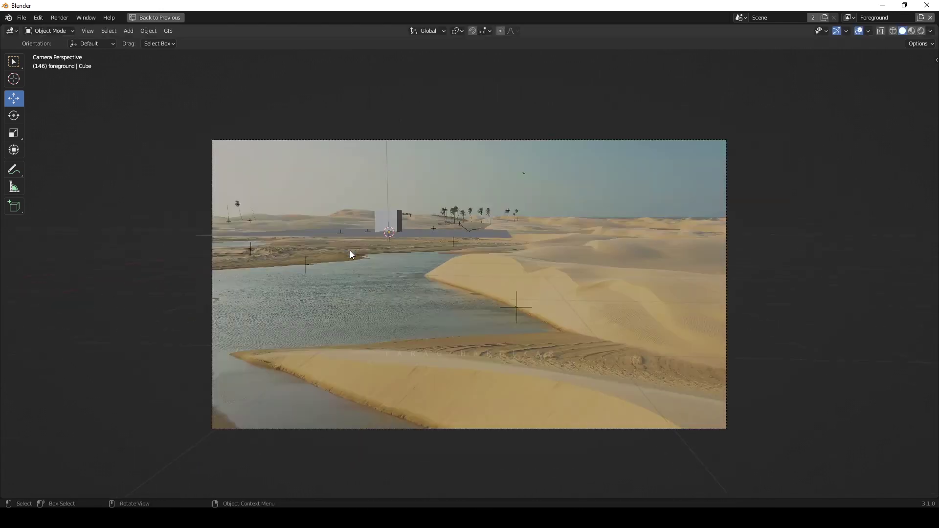
# Play back with the Ground selected to confirm the Cube stays locked to the footage.
pyautogui.click(399, 226)
pyautogui.press('space')
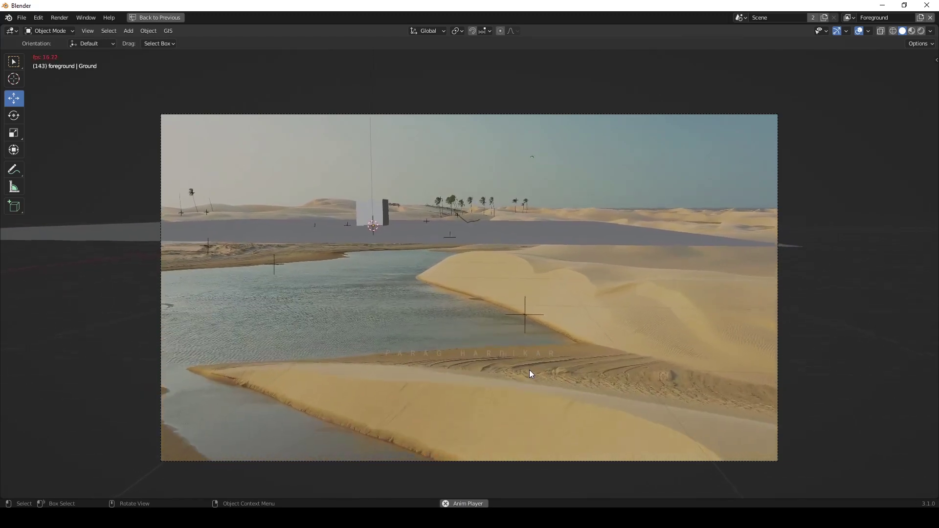
pyautogui.press('space')
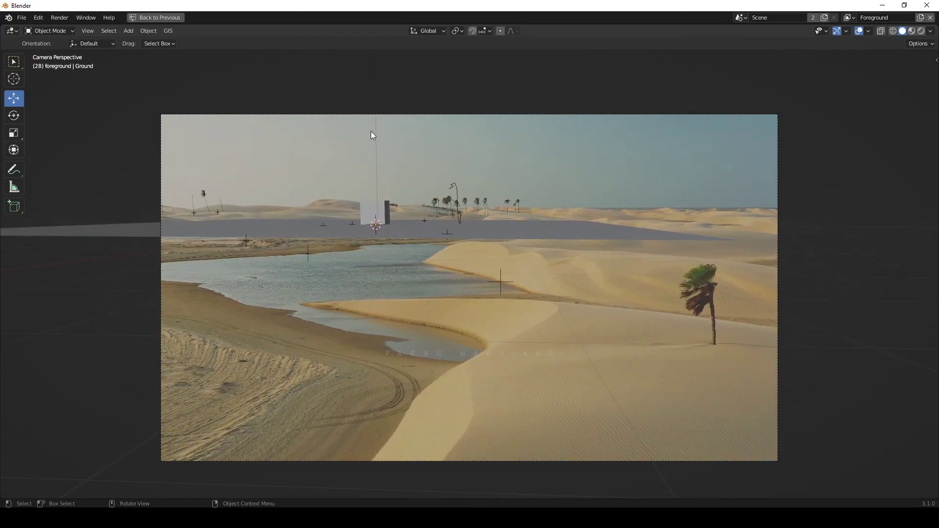
pyautogui.hotkey('ctrl', 'space')
# In Layout camera view, enable Ambient Occlusion and Motion Blur in Eevee render settings.
pyautogui.click(139, 19)
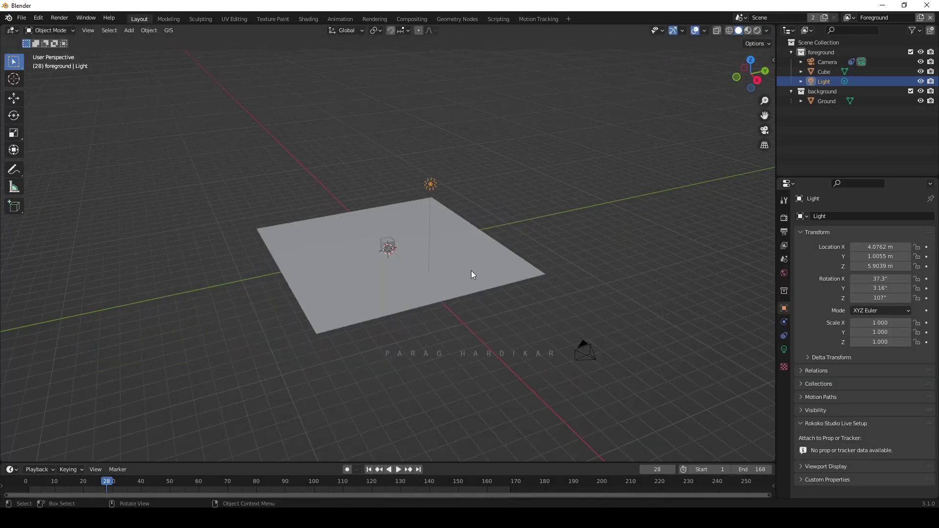
pyautogui.press('KP_0')
pyautogui.scroll(-1, 817, 293)
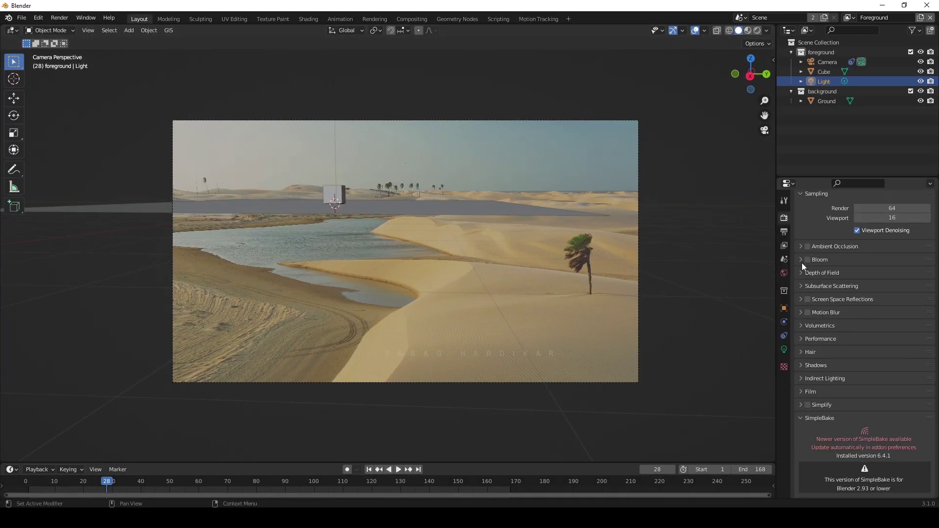
pyautogui.click(807, 266)
pyautogui.click(807, 332)
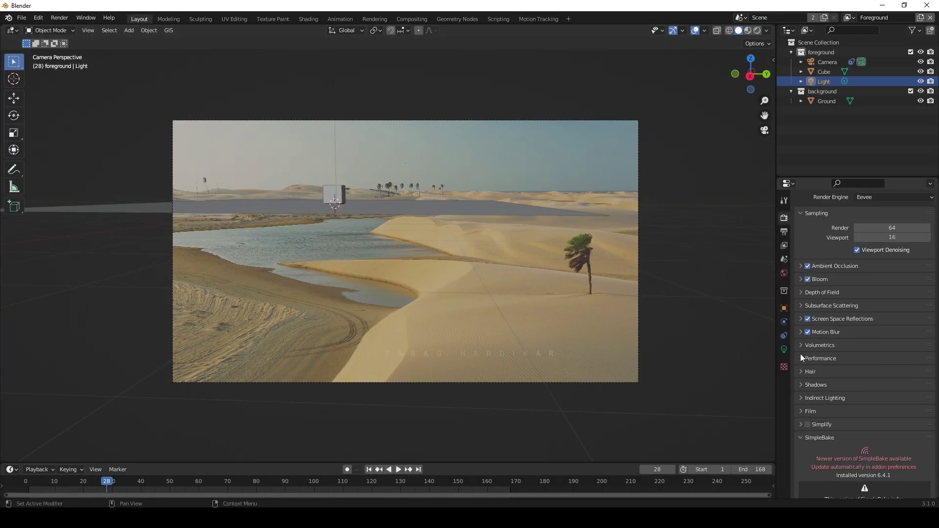
pyautogui.click(833, 386)
pyautogui.click(812, 386)
# Make the Film transparent and preview the composite in Rendered shading.
pyautogui.click(813, 426)
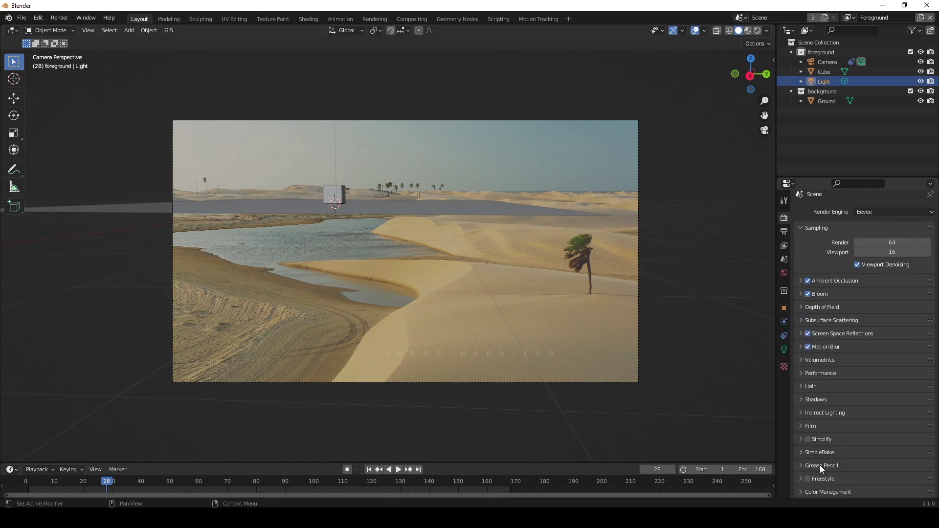
pyautogui.scroll(2, 462, 271)
pyautogui.scroll(-2, 444, 275)
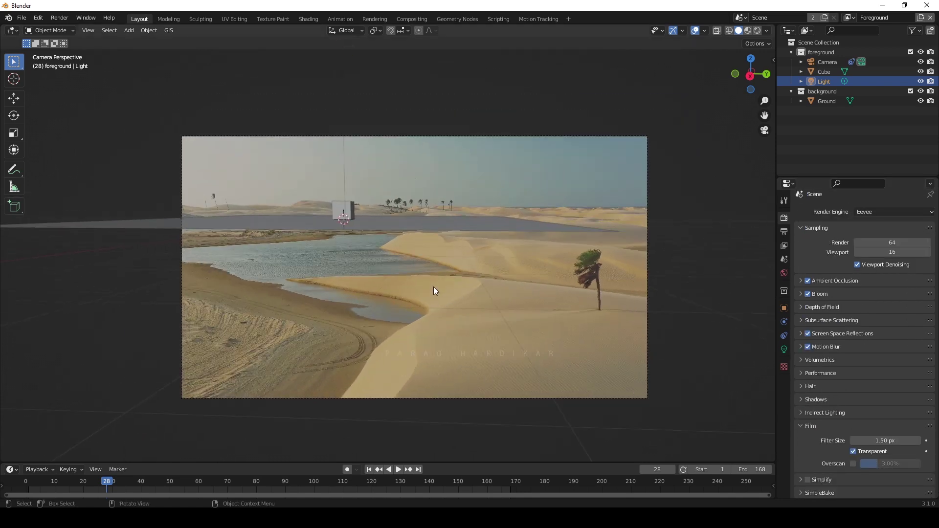
pyautogui.press('z')
pyautogui.scroll(-2, 407, 266)
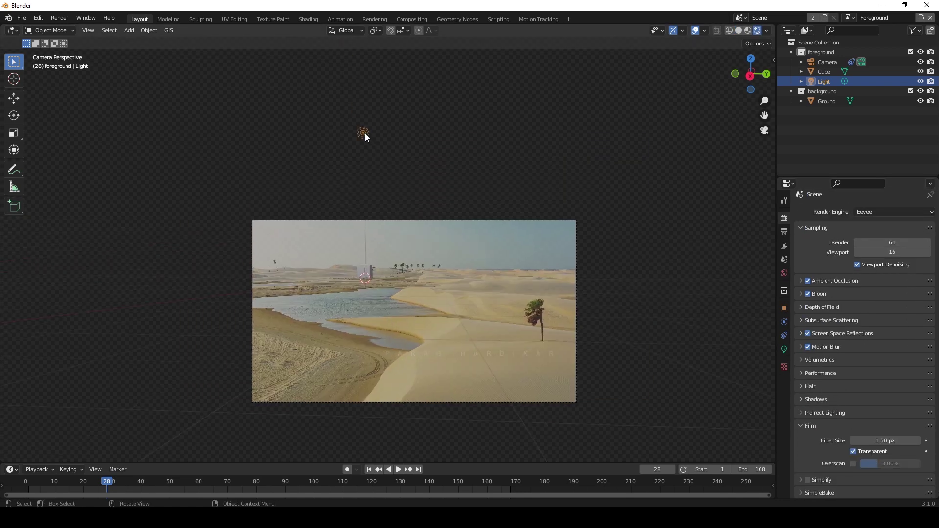
pyautogui.scroll(1, 365, 134)
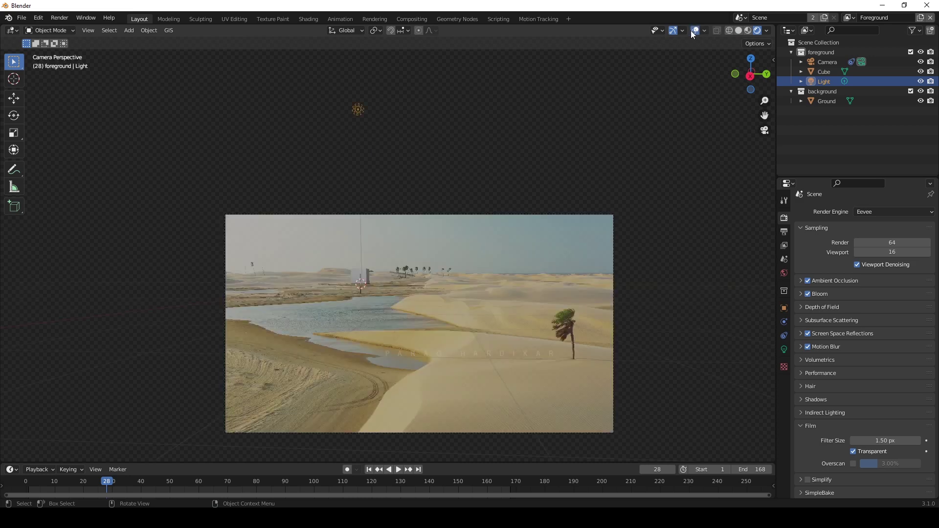
# Turn the light into a Sun and set its strength to 13.
pyautogui.press('g')
pyautogui.click(311, 237)
pyautogui.click(784, 349)
pyautogui.click(848, 260)
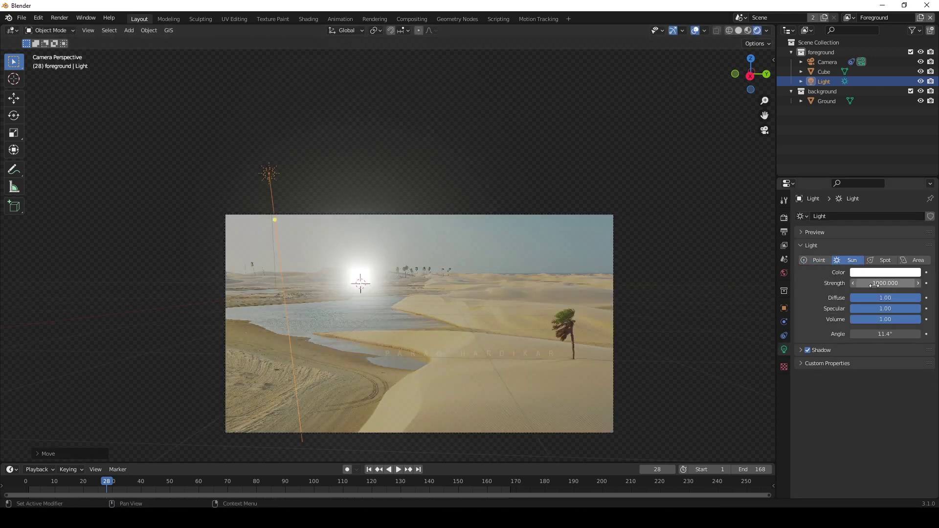
pyautogui.write('10')
pyautogui.press('Return')
pyautogui.scroll(2, 399, 352)
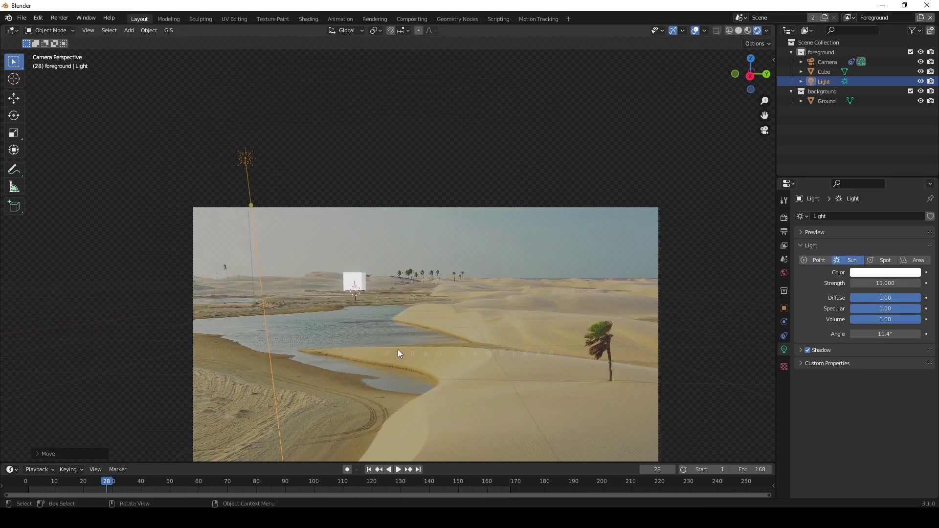
pyautogui.keyDown('shift'); pyautogui.moveTo(399, 352); pyautogui.dragTo(381, 263, button='middle'); pyautogui.keyUp('shift')
# Inspect the camera's background images settings.
pyautogui.click(820, 62)
pyautogui.click(801, 380)
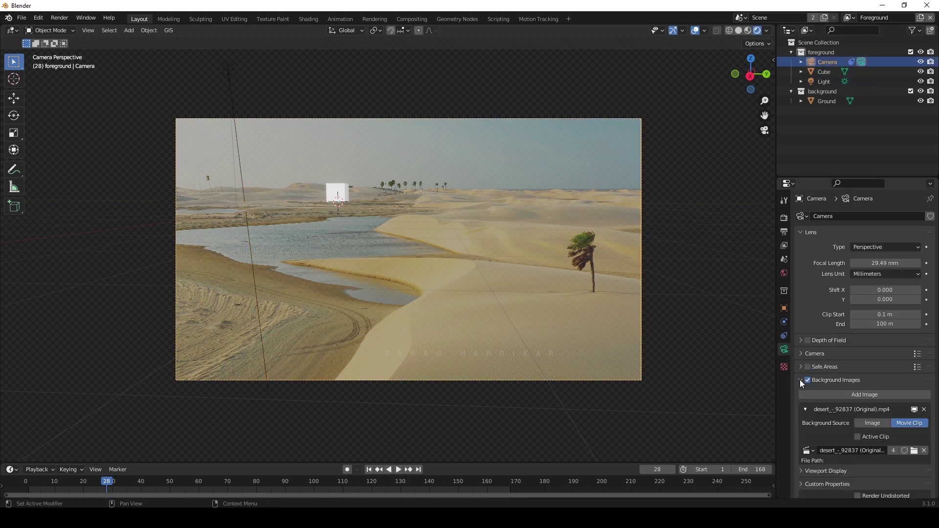
pyautogui.scroll(-5, 870, 436)
pyautogui.scroll(-2, 893, 382)
pyautogui.scroll(2, 353, 313)
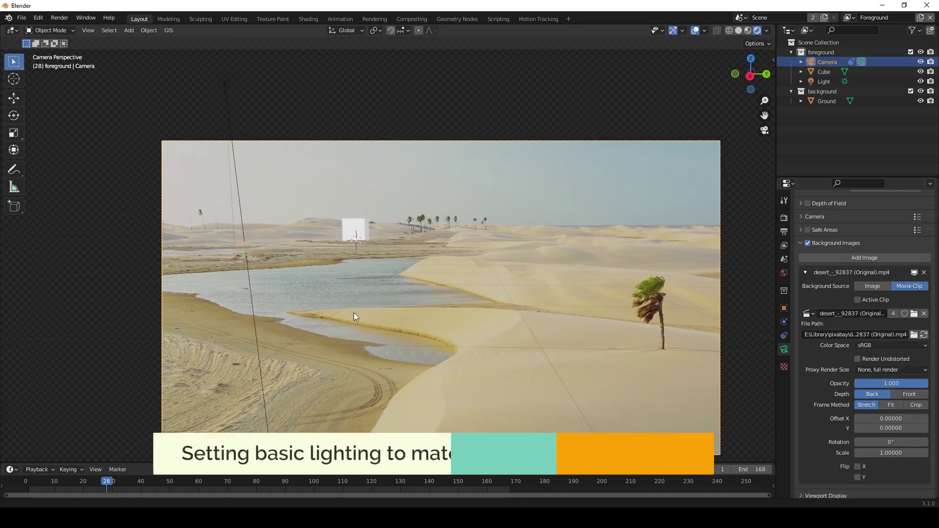
# Tint the sun a sandy colour sampled from the footage, rotate it, and play back.
pyautogui.click(232, 95)
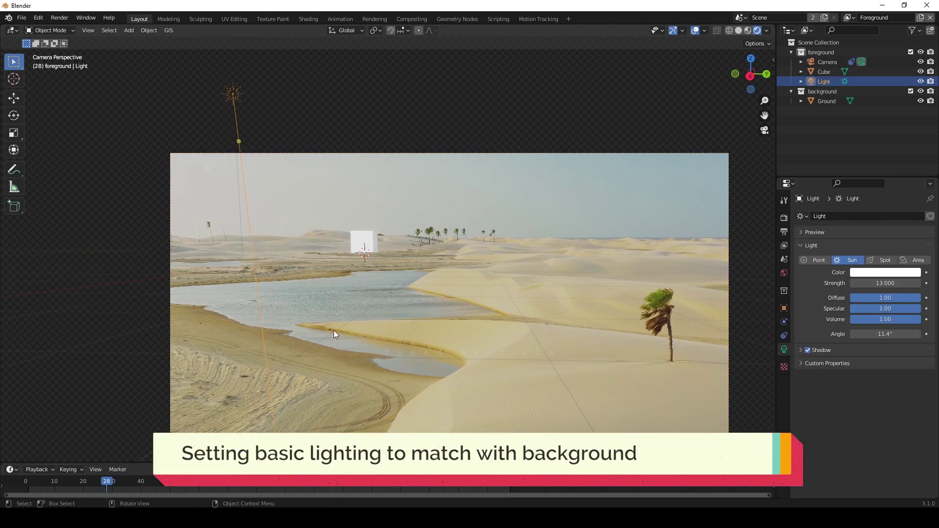
pyautogui.click(886, 272)
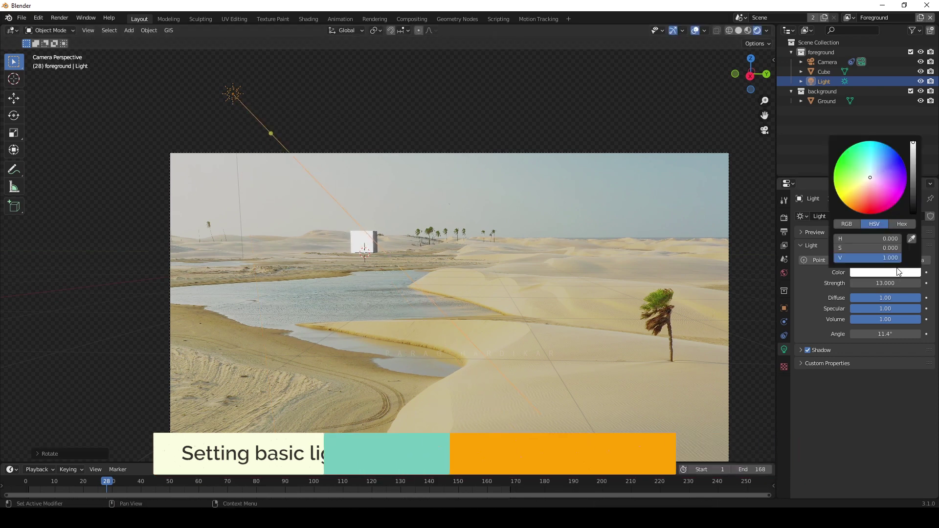
pyautogui.click(919, 247)
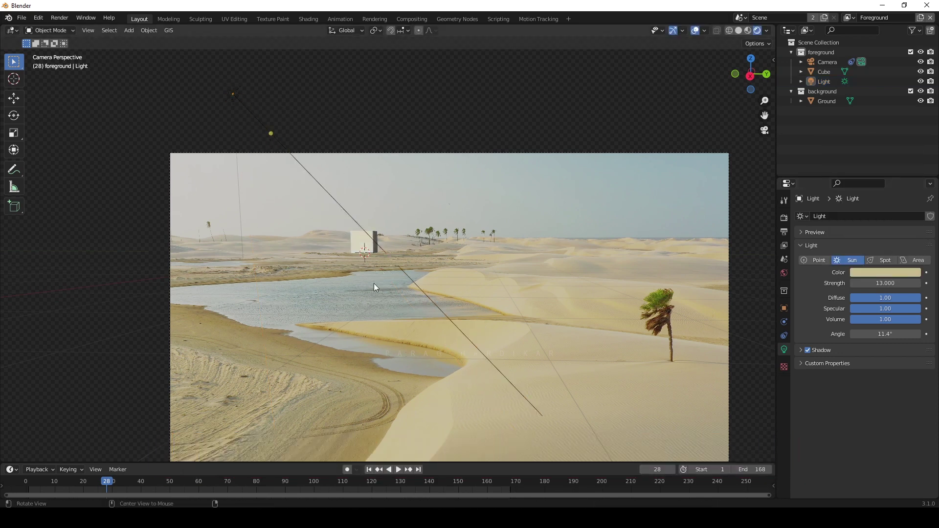
pyautogui.press('r')
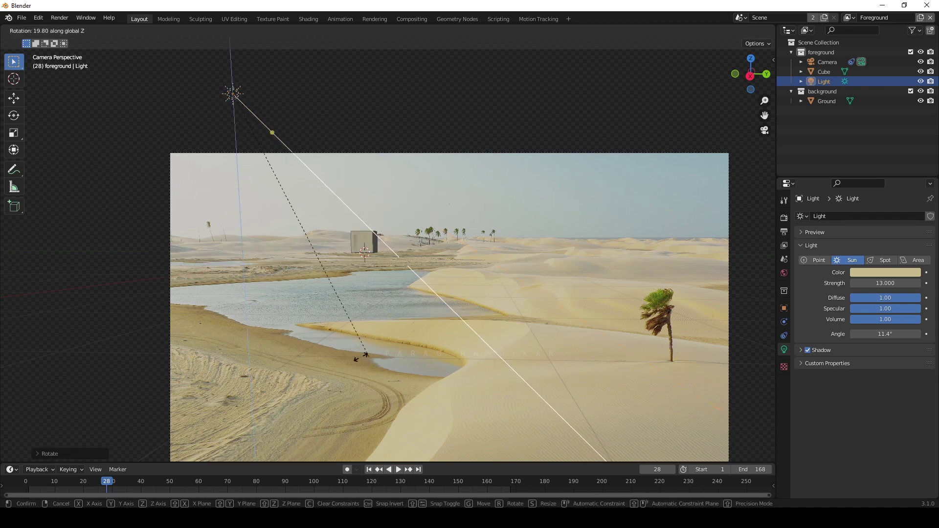
pyautogui.press('space')
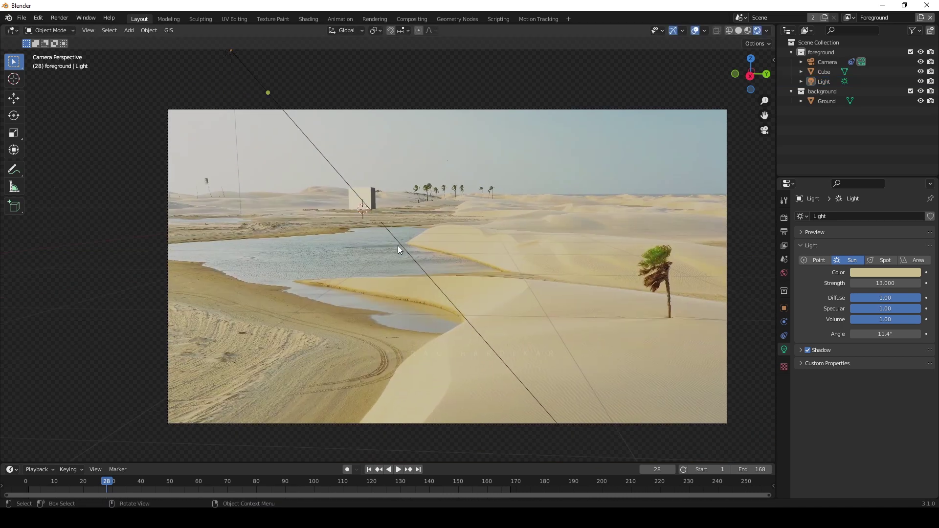
# Set the world colour from the footage at strength 0.3 and preview it.
pyautogui.press('space')
pyautogui.click(784, 273)
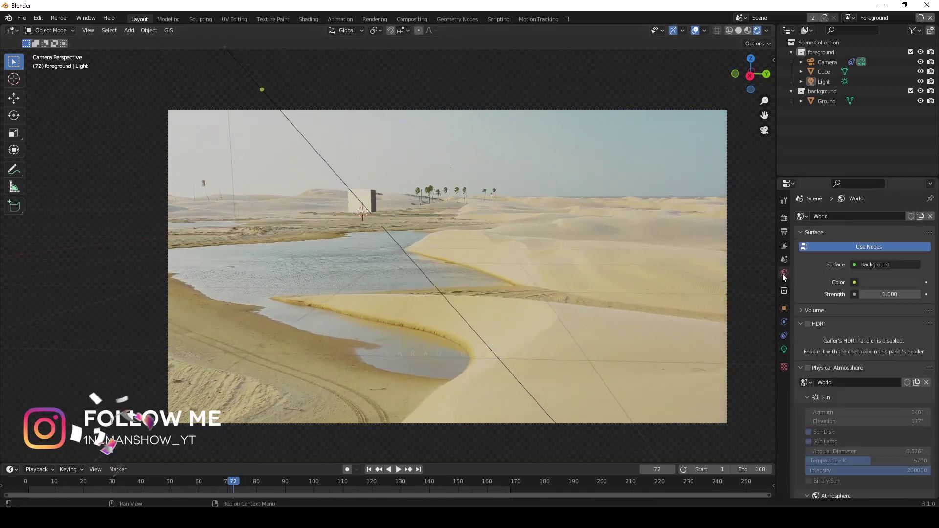
pyautogui.click(891, 286)
pyautogui.click(918, 217)
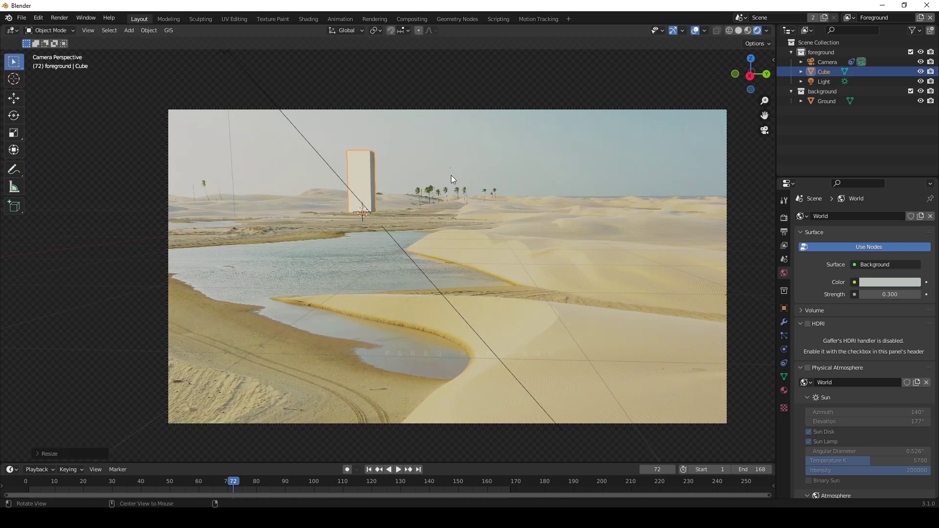
pyautogui.click(93, 312)
pyautogui.press('space')
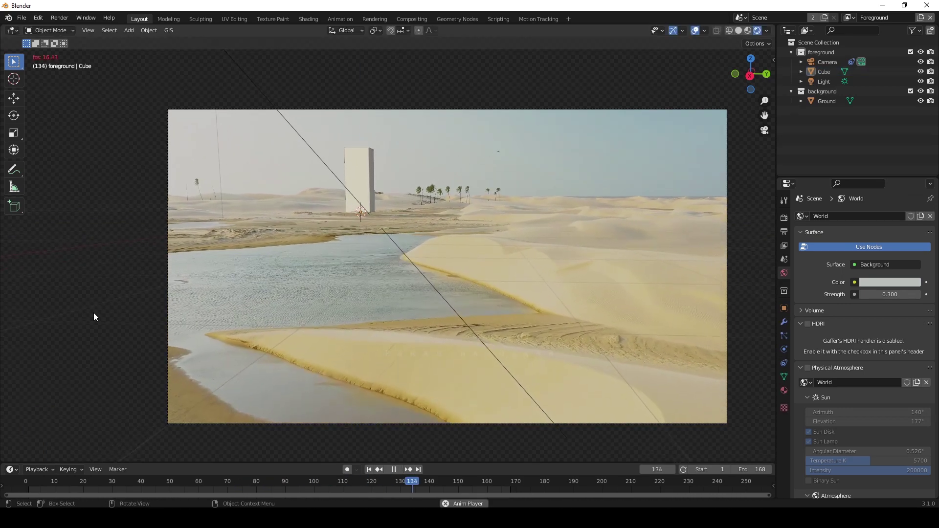
pyautogui.press('space')
# Give the cube a sand base colour, specular 0.783 and roughness 0.778.
pyautogui.click(358, 218)
pyautogui.click(784, 391)
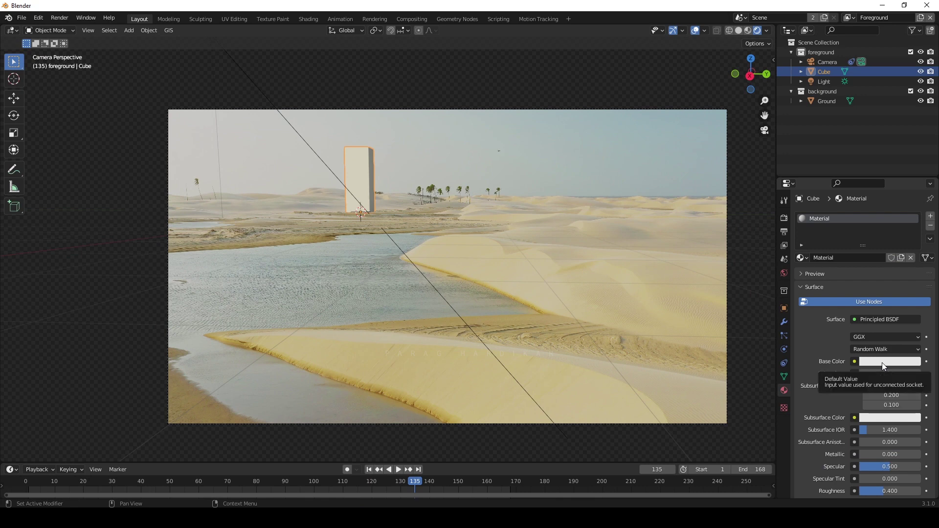
pyautogui.click(882, 363)
pyautogui.click(913, 317)
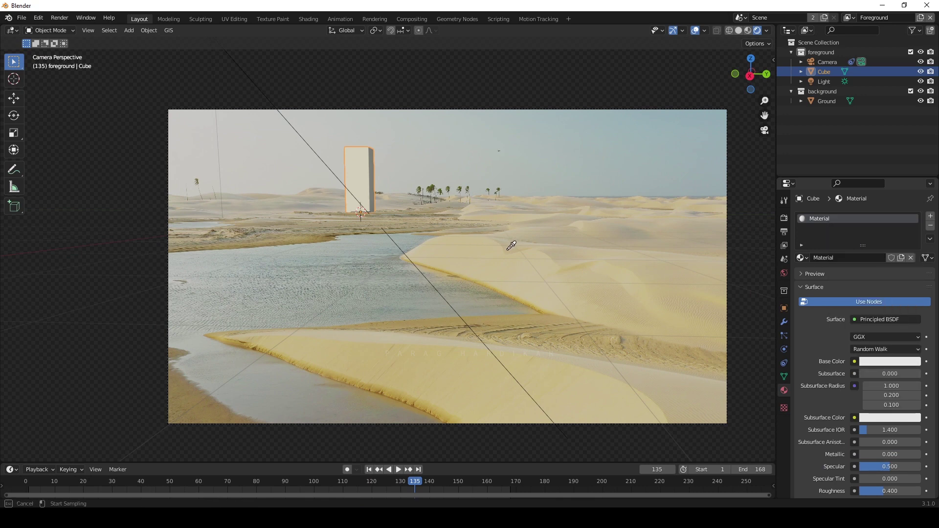
pyautogui.scroll(-5, 872, 386)
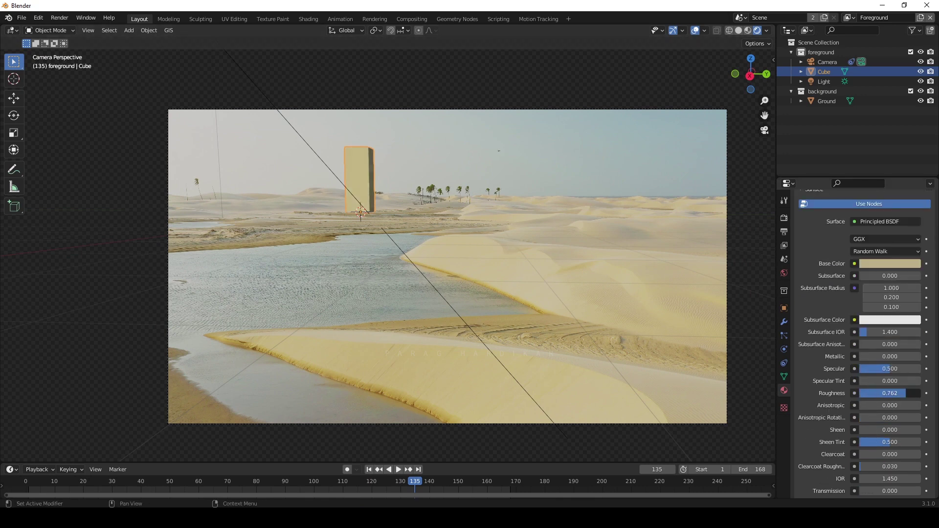
pyautogui.click(902, 264)
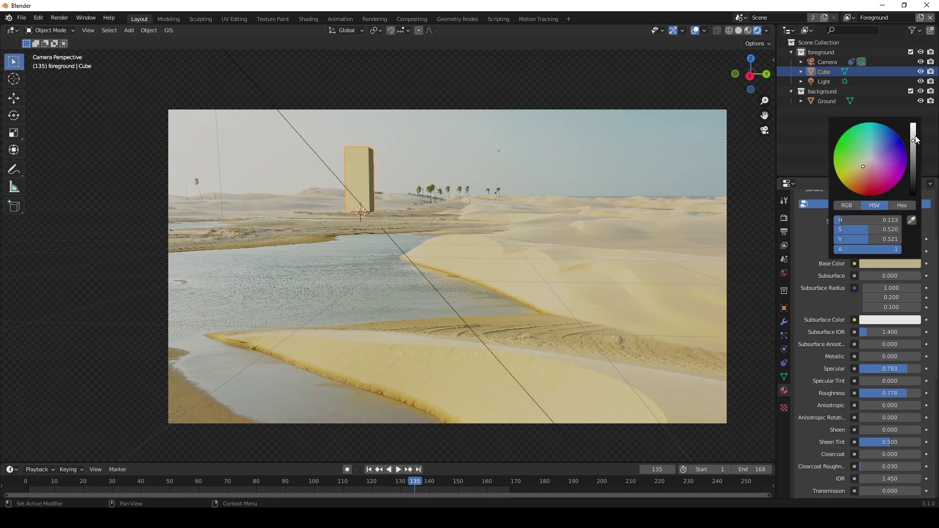
pyautogui.click(343, 280)
# Play the animation to review the cube's sandy material.
pyautogui.scroll(-1, 343, 280)
pyautogui.press('space')
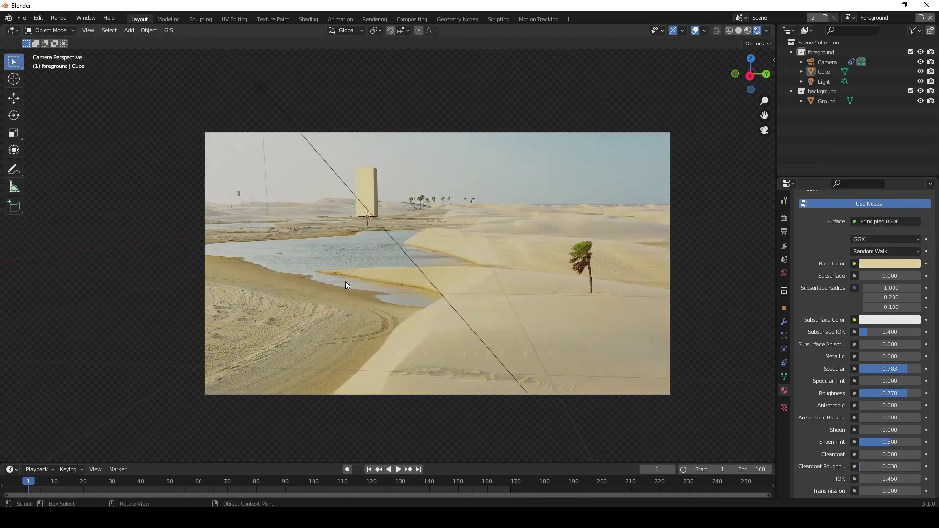
pyautogui.scroll(2, 357, 289)
pyautogui.scroll(-1, 372, 304)
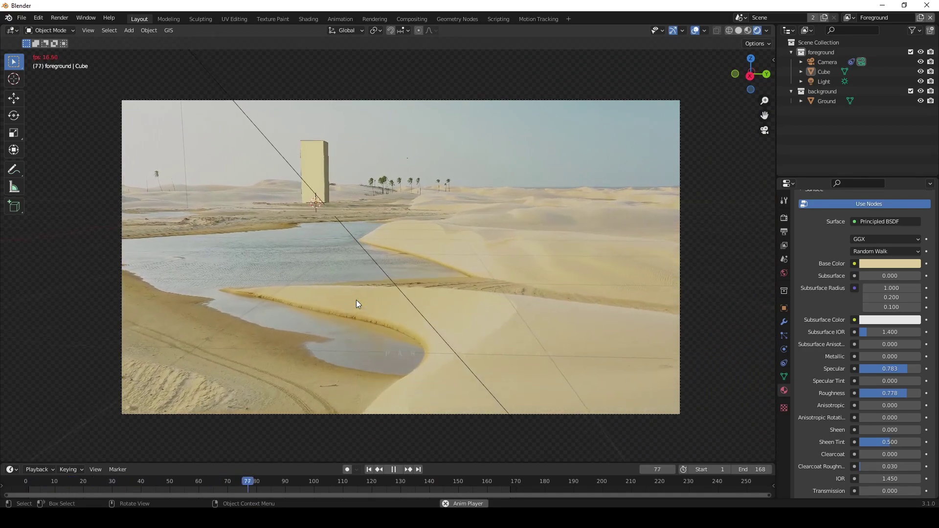
# Duplicate the cube along X and add a linked copy as a second tower.
pyautogui.press('space')
pyautogui.click(322, 201)
pyautogui.hotkey('shift', 'd')
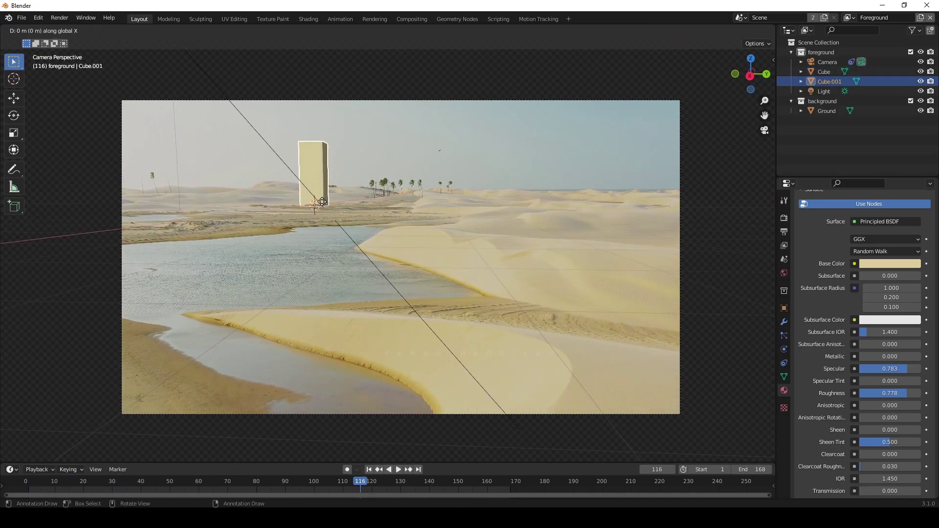
pyautogui.press('x')
pyautogui.hotkey('alt', 'd')
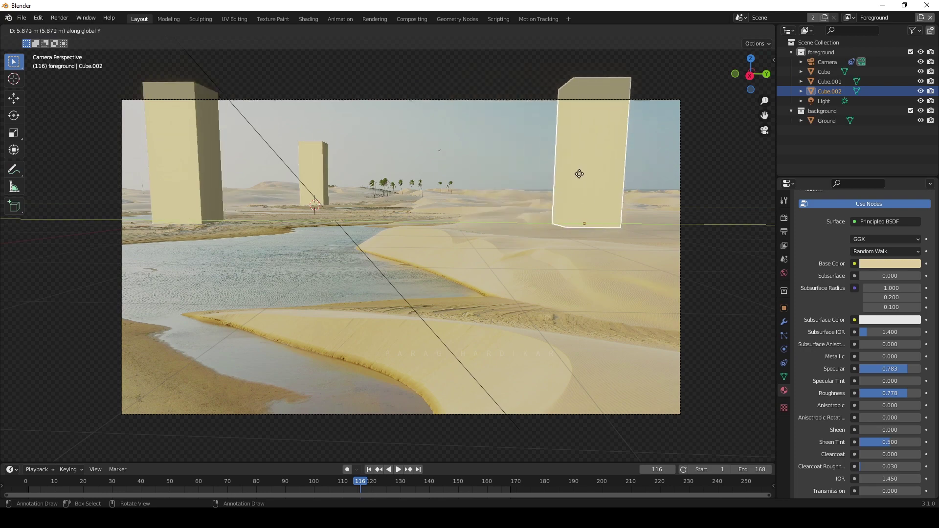
# Jump back to frame 32 and play the animation to check the towers.
pyautogui.moveTo(253, 484); pyautogui.dragTo(120, 482)
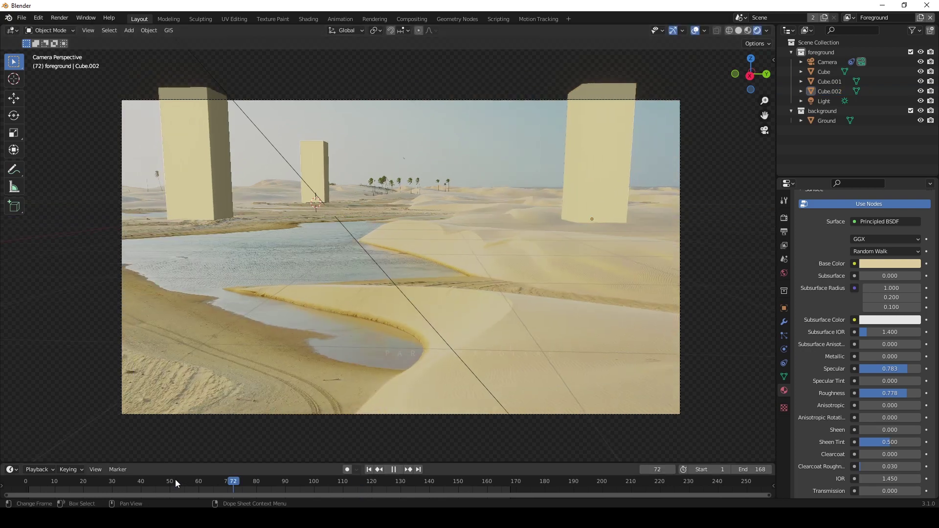
pyautogui.press('space')
pyautogui.click(785, 274)
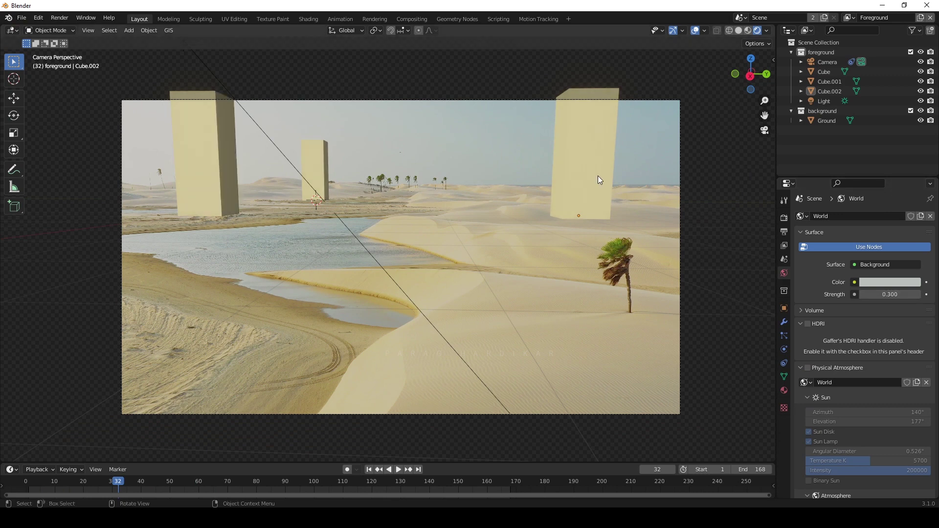
# Rotate the right-hand tower around the Z axis.
pyautogui.press('r')
pyautogui.press('z')
pyautogui.click(607, 275)
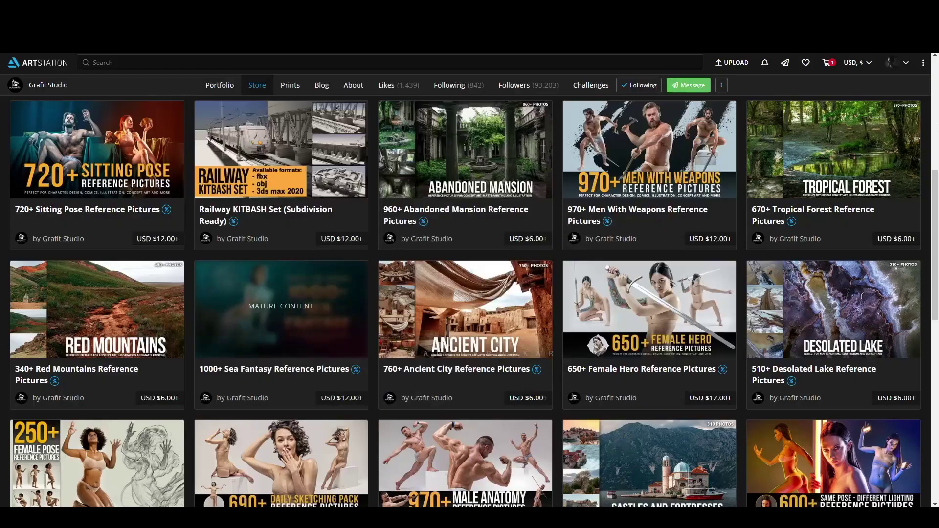
# Scroll through the Grafit Studio store grid to find the Ancient City pack.
pyautogui.scroll(-3, 935, 196)
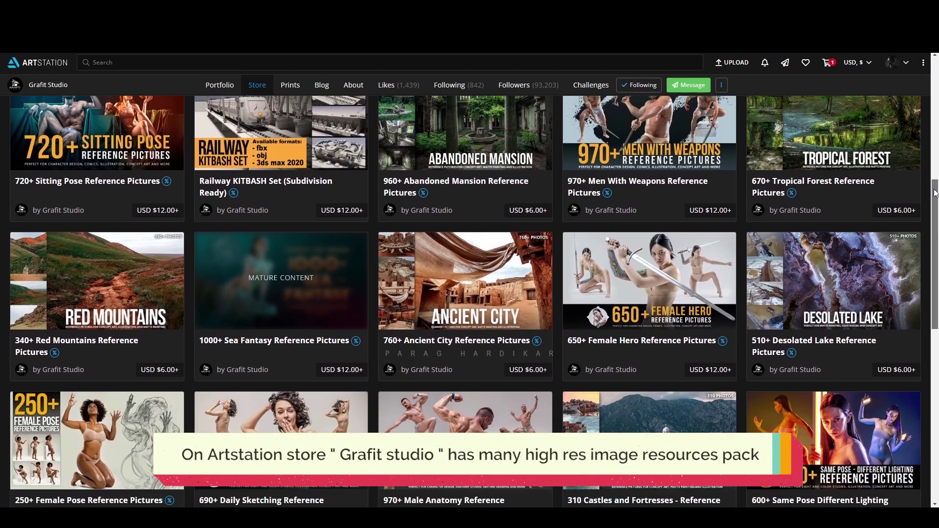
pyautogui.scroll(-1, 928, 245)
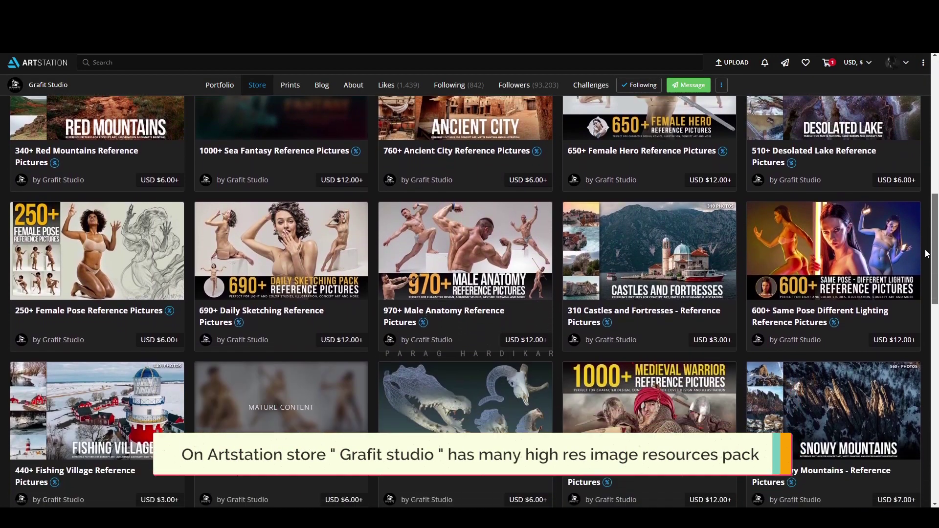
pyautogui.scroll(-2, 927, 260)
pyautogui.scroll(-1, 924, 274)
pyautogui.scroll(-1, 920, 293)
pyautogui.scroll(-1, 920, 294)
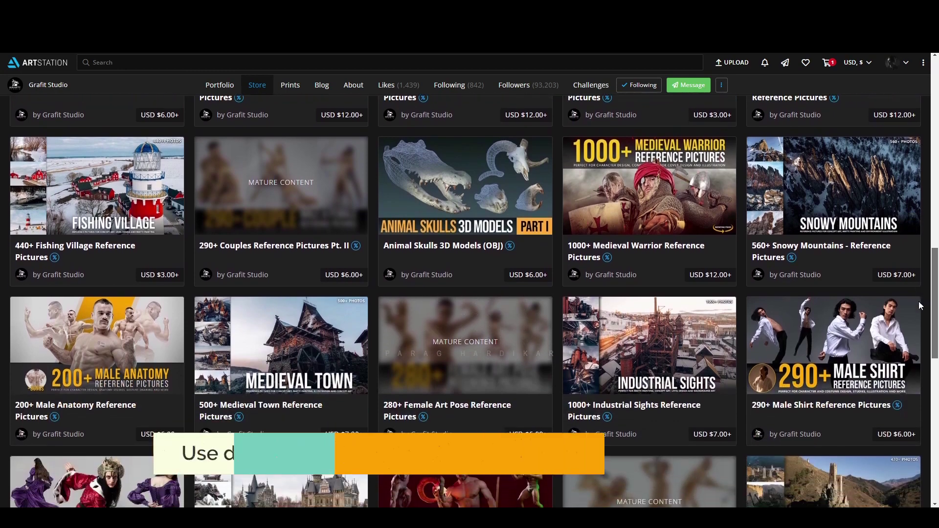
pyautogui.scroll(-1, 918, 303)
pyautogui.scroll(-1, 917, 318)
pyautogui.scroll(-1, 918, 338)
pyautogui.scroll(-1, 918, 345)
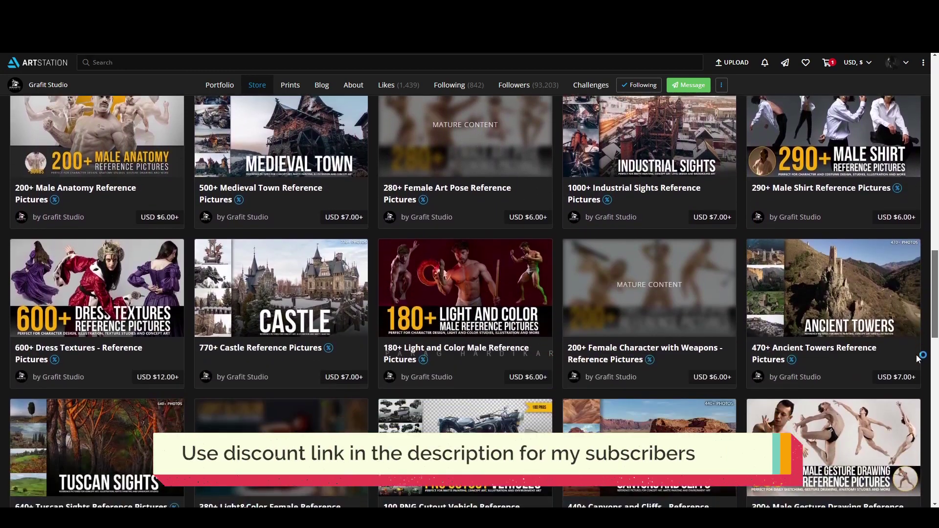
pyautogui.scroll(-1, 917, 357)
pyautogui.scroll(-1, 915, 372)
pyautogui.scroll(-1, 914, 384)
pyautogui.scroll(-1, 914, 394)
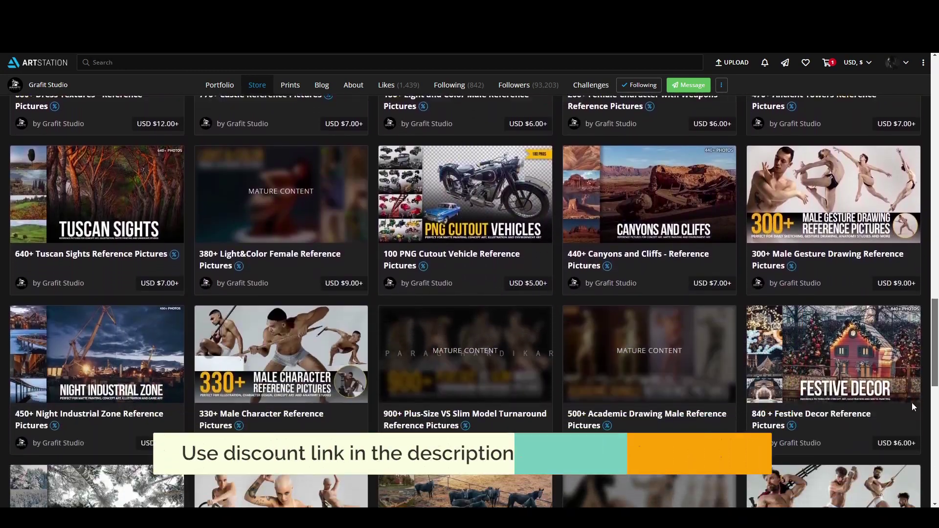
pyautogui.scroll(-1, 911, 408)
pyautogui.scroll(-1, 909, 421)
pyautogui.scroll(-1, 907, 435)
pyautogui.scroll(-2, 905, 452)
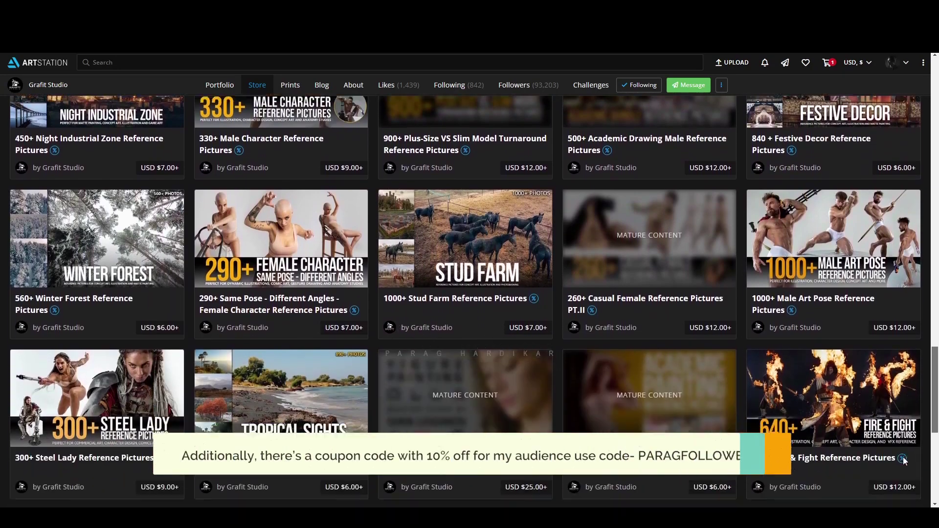
pyautogui.scroll(-1, 902, 463)
pyautogui.scroll(-4, 901, 480)
pyautogui.scroll(-1, 901, 497)
pyautogui.scroll(-3, 900, 499)
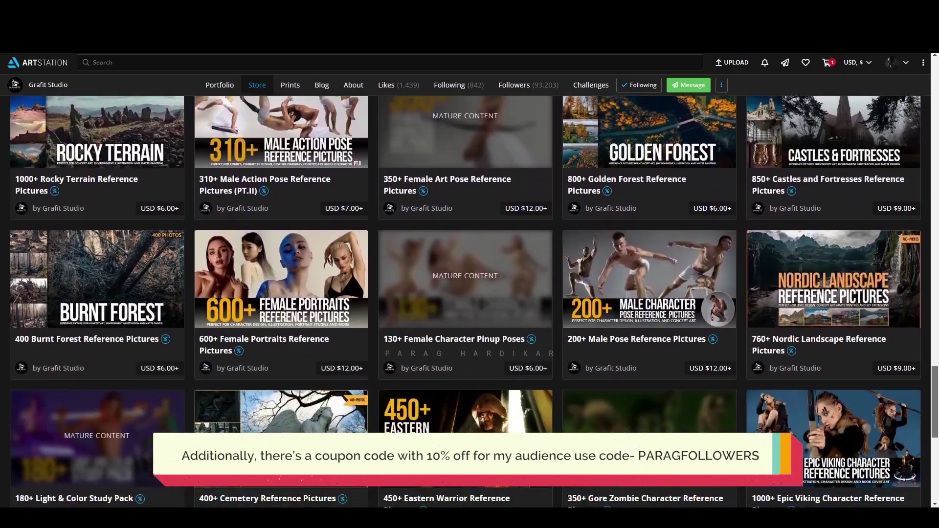
pyautogui.scroll(5, 900, 416)
pyautogui.scroll(10, 899, 331)
pyautogui.scroll(5, 900, 332)
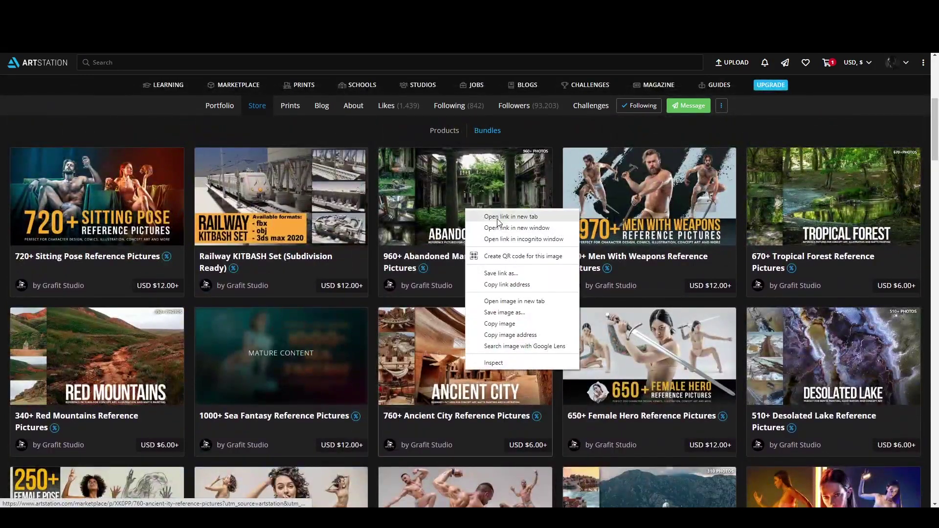
# Open the 760+ Ancient City Reference Pictures pack and page through its previews.
pyautogui.click(416, 322)
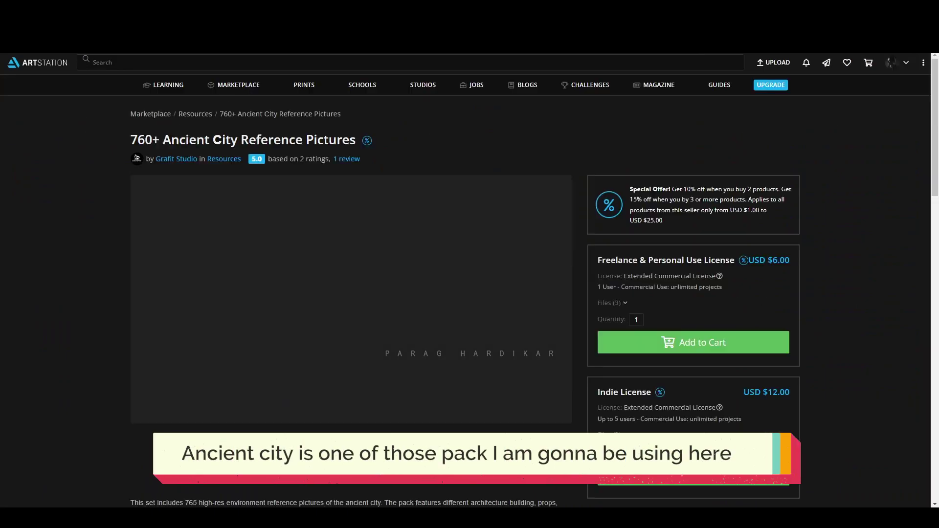
pyautogui.click(561, 299)
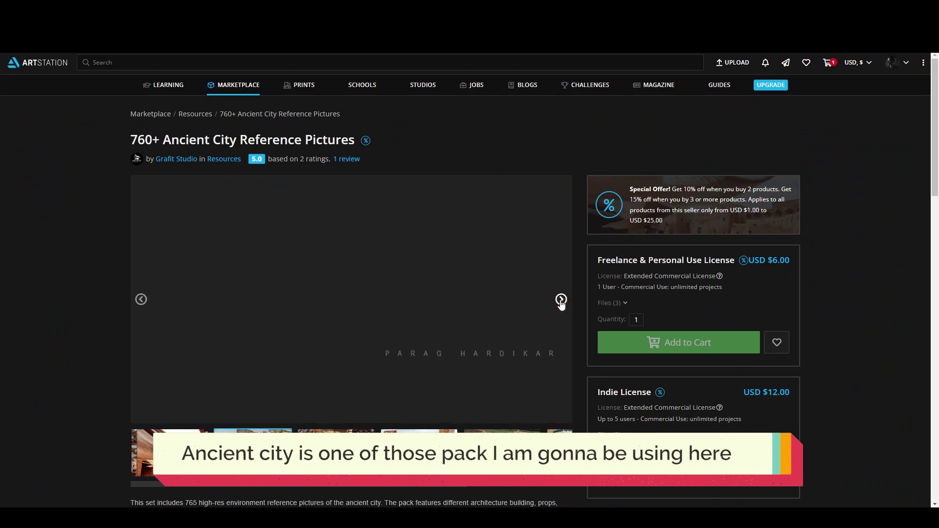
pyautogui.click(561, 300)
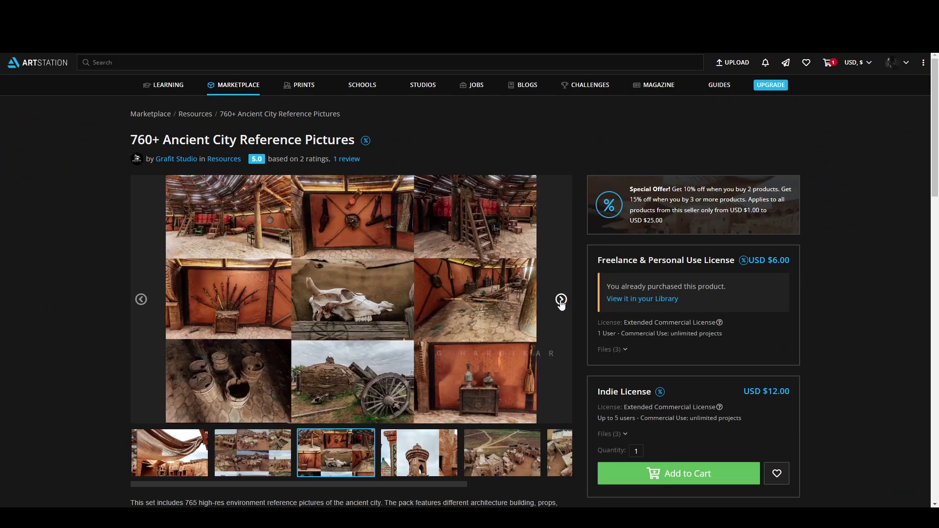
pyautogui.click(561, 299)
pyautogui.click(561, 300)
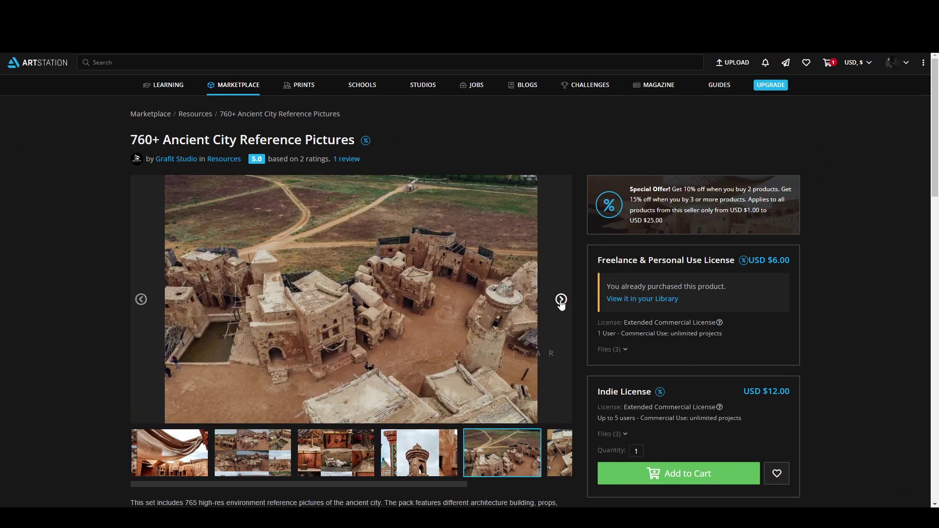
pyautogui.click(561, 300)
pyautogui.click(561, 300)
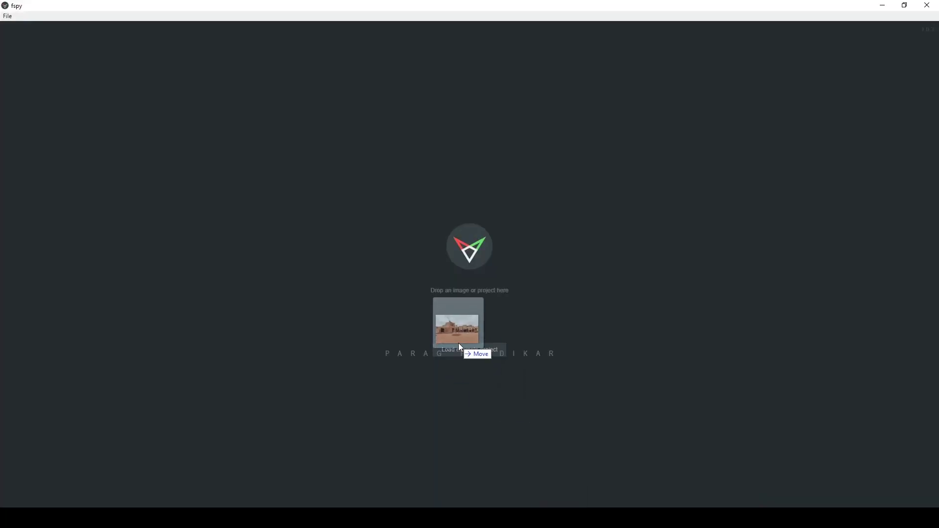
# Drag the mud-brick street photo from Ancient city > Part II into fSpy.
pyautogui.moveTo(461, 348)
pyautogui.mouseDown()
pyautogui.moveTo(474, 443)
pyautogui.moveTo(363, 224)
pyautogui.moveTo(369, 308)
pyautogui.mouseUp()
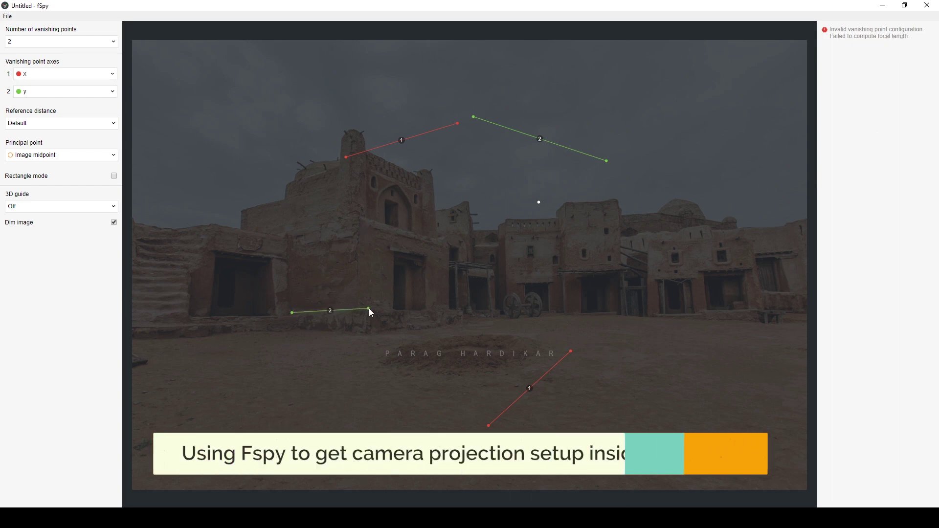
# Align the red and green vanishing-point lines with the wall, rooftop and parapet edges.
pyautogui.moveTo(490, 426); pyautogui.dragTo(370, 308)
pyautogui.moveTo(571, 351); pyautogui.dragTo(450, 243)
pyautogui.moveTo(369, 309); pyautogui.dragTo(361, 218)
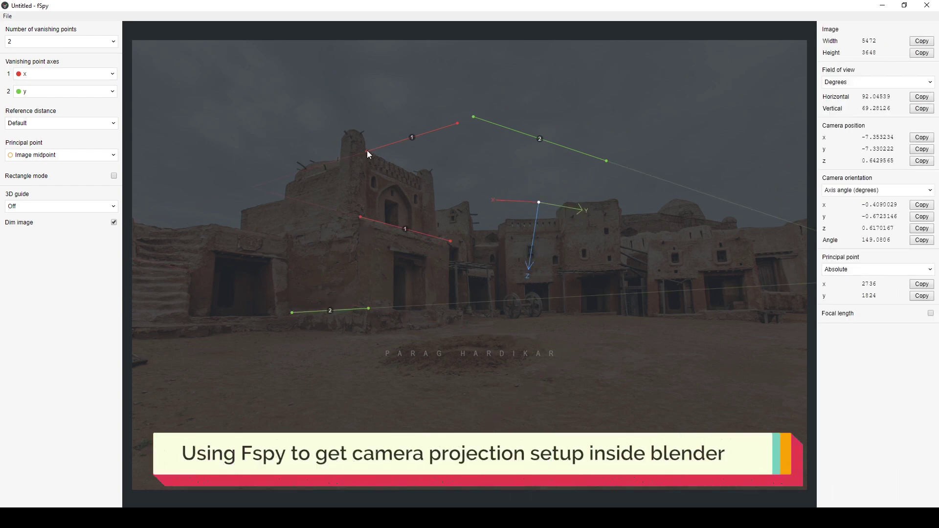
pyautogui.moveTo(458, 123); pyautogui.dragTo(422, 179)
pyautogui.moveTo(478, 127); pyautogui.dragTo(243, 211)
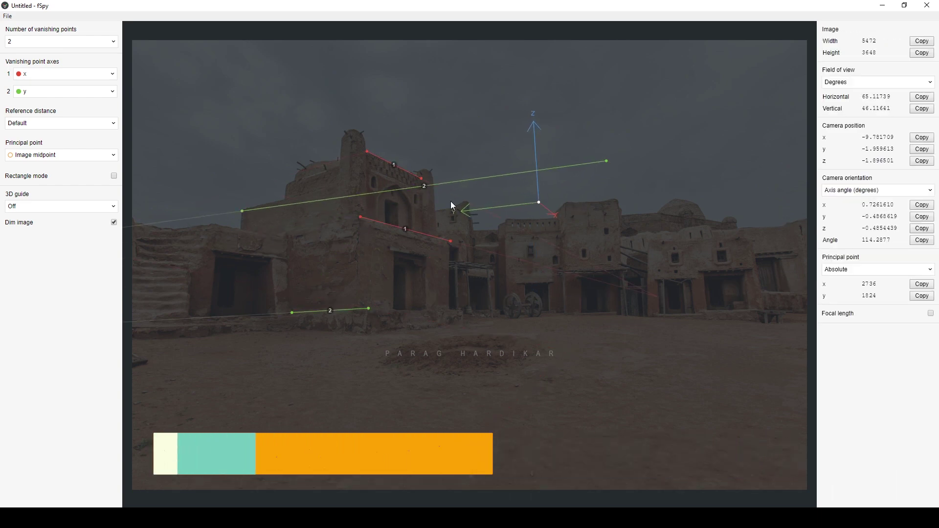
pyautogui.moveTo(607, 161)
pyautogui.mouseDown()
pyautogui.moveTo(359, 158)
pyautogui.moveTo(347, 181)
pyautogui.mouseUp()
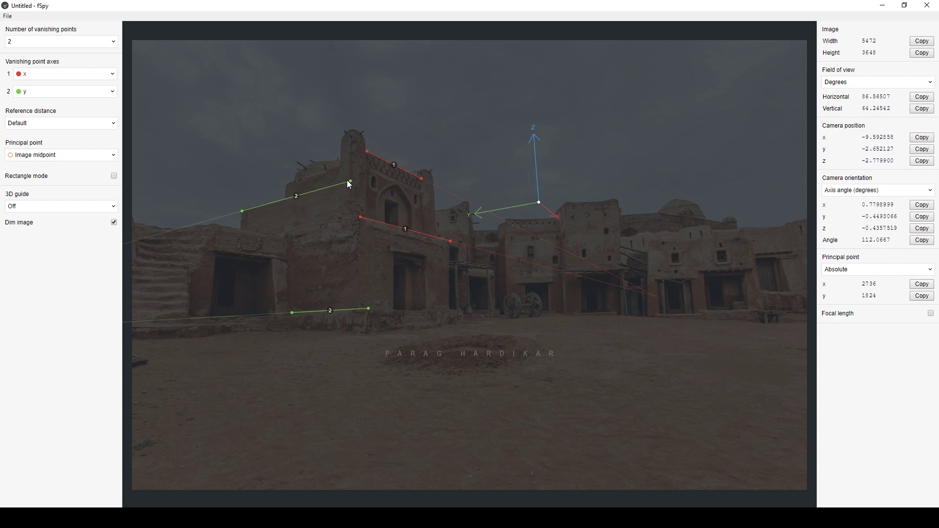
pyautogui.moveTo(292, 312); pyautogui.dragTo(246, 315)
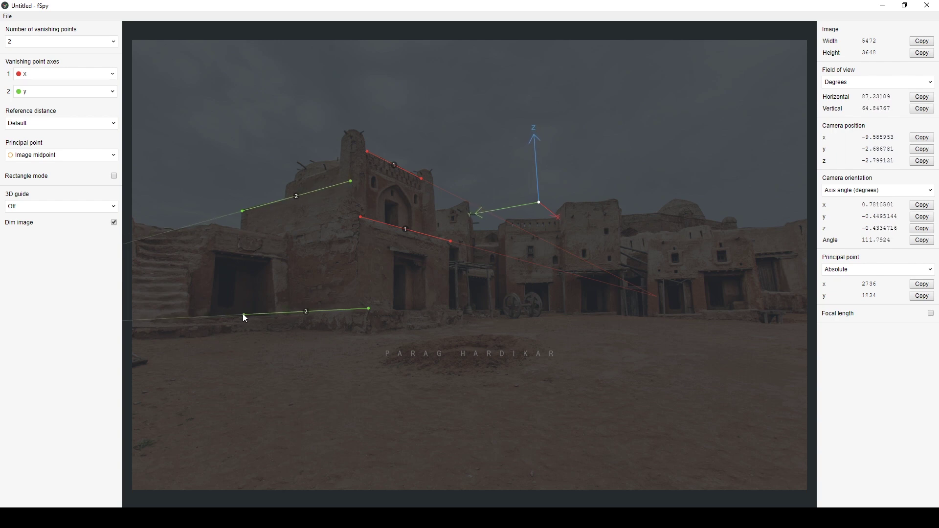
pyautogui.moveTo(540, 202); pyautogui.dragTo(374, 315)
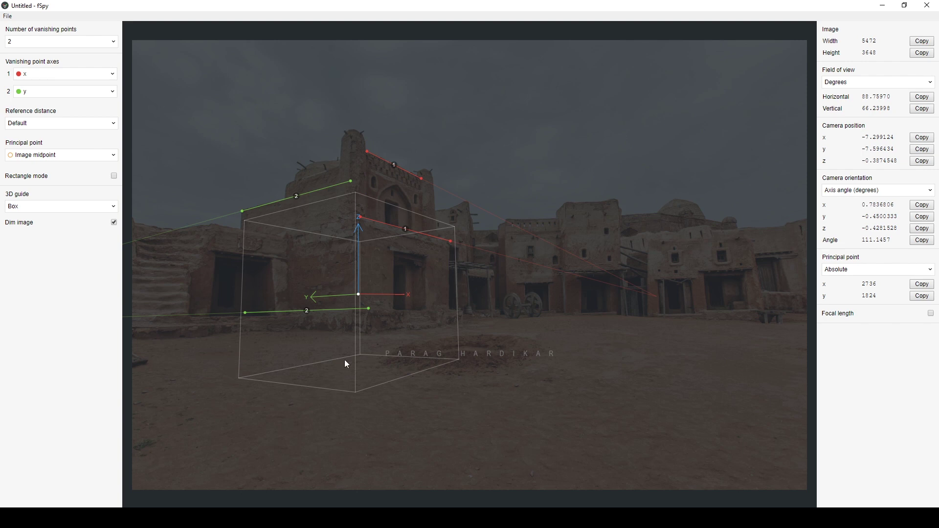
# Save the solve as Cameradata_ancient city1 in a new Fspy data folder.
pyautogui.click(7, 18)
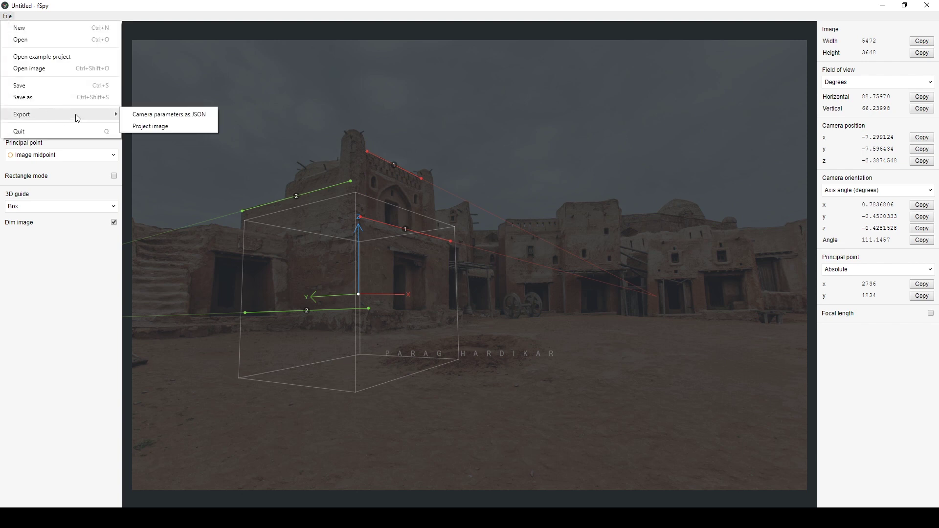
pyautogui.click(169, 114)
pyautogui.click(462, 116)
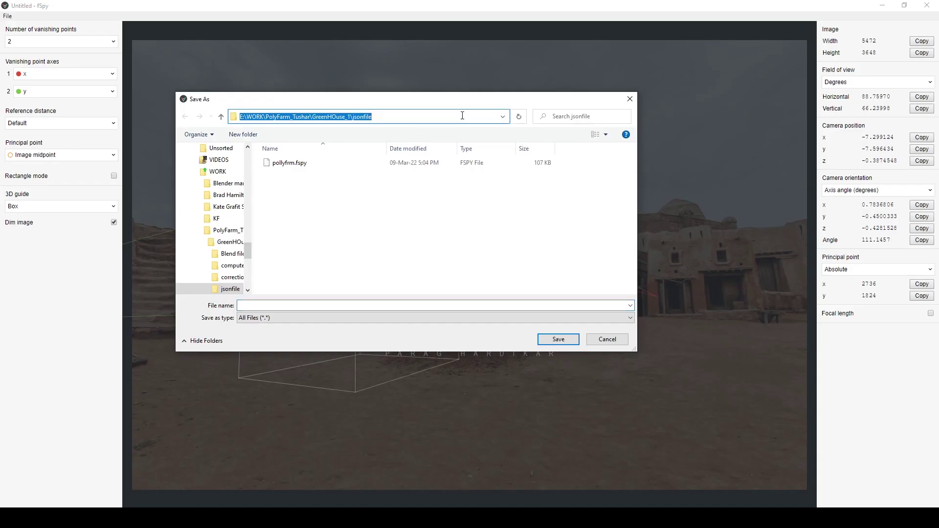
pyautogui.hotkey('ctrl', 'v')
pyautogui.press('Return')
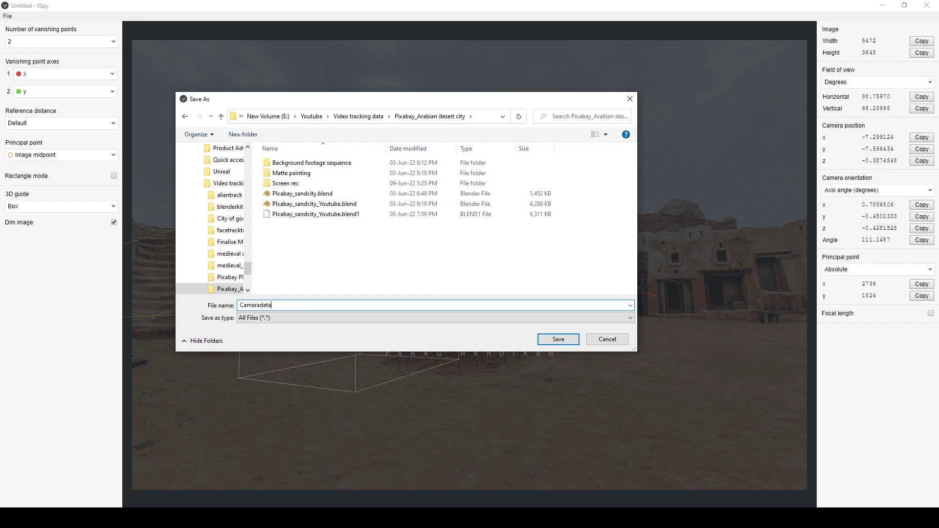
pyautogui.hotkey('ctrl', 'shift', 'n')
pyautogui.click(559, 340)
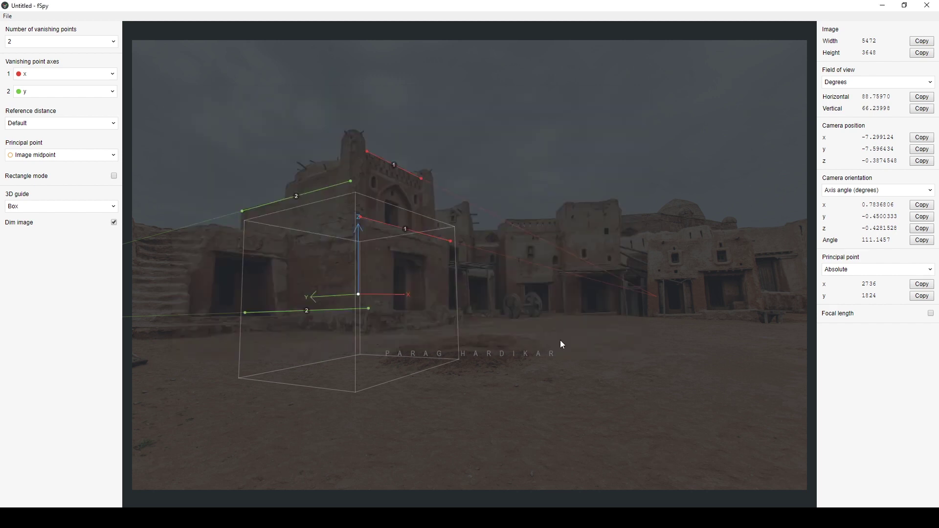
# Import Cameradata_ancient city1.fspy into Blender and slide the cube along X.
pyautogui.hotkey('alt', 'Tab')
pyautogui.click(22, 18)
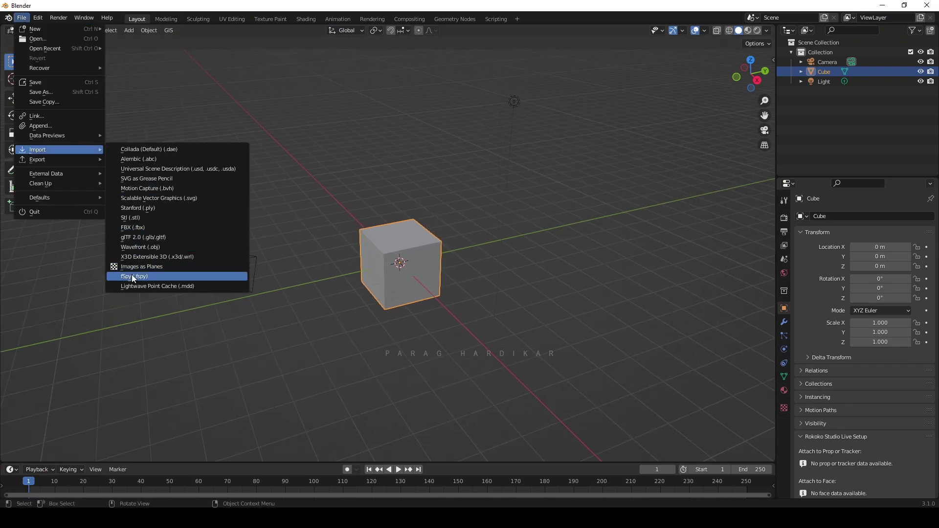
pyautogui.click(133, 277)
pyautogui.doubleClick(533, 167)
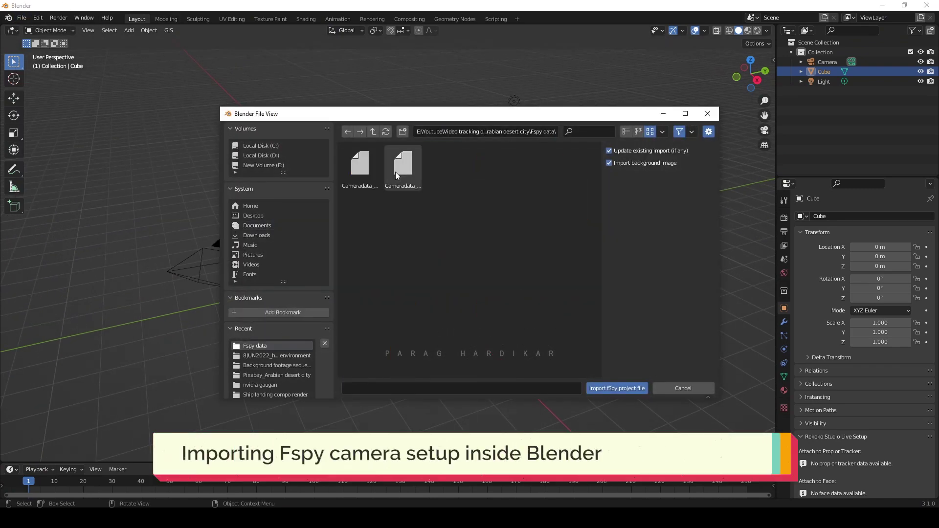
pyautogui.click(605, 389)
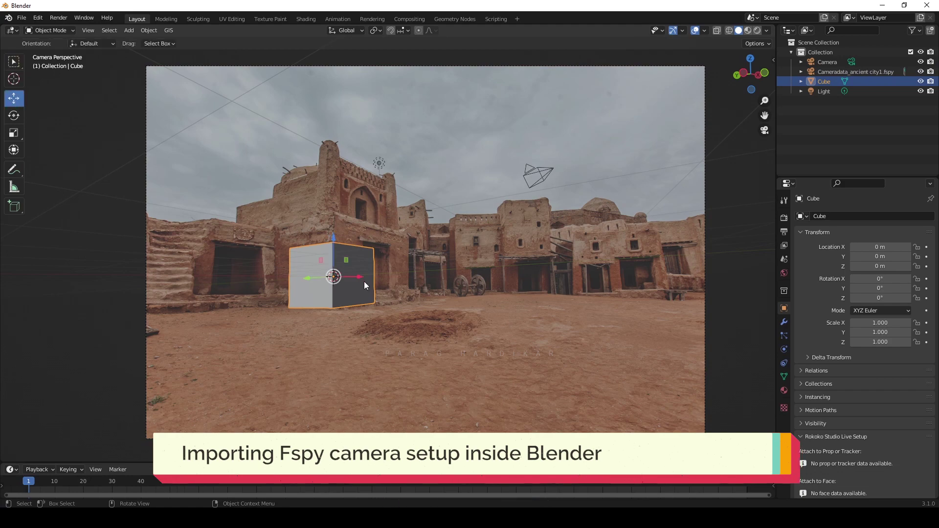
pyautogui.moveTo(364, 281)
pyautogui.mouseDown()
pyautogui.moveTo(376, 294)
pyautogui.moveTo(344, 365)
pyautogui.mouseUp()
pyautogui.press('KP_1')
# Lower the cube onto the ground in the photo and stretch it into a long wall block.
pyautogui.press('KP_0')
pyautogui.moveTo(340, 296); pyautogui.dragTo(296, 301)
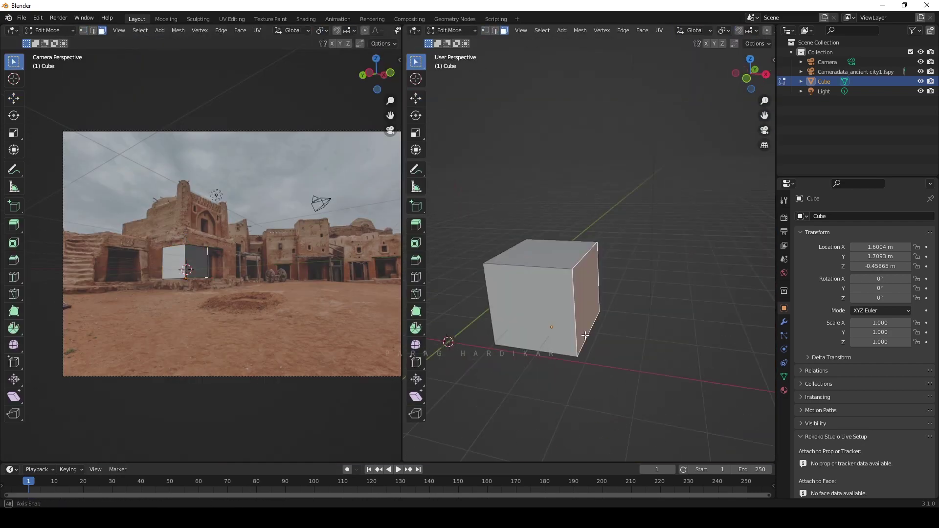
pyautogui.moveTo(585, 335); pyautogui.dragTo(636, 293)
pyautogui.moveTo(636, 294)
pyautogui.mouseDown(button='middle')
pyautogui.moveTo(562, 270)
pyautogui.moveTo(566, 245)
pyautogui.mouseUp(button='middle')
pyautogui.scroll(3, 196, 244)
# Inset the block's top face and resize the inset.
pyautogui.hotkey('shift', 'space')
pyautogui.press('g')
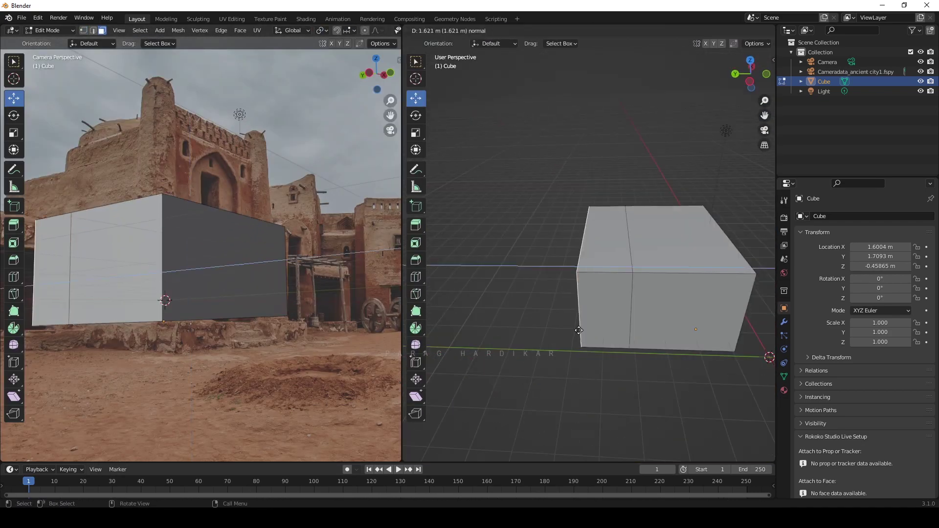
pyautogui.press('i')
pyautogui.click(566, 245)
pyautogui.press('s')
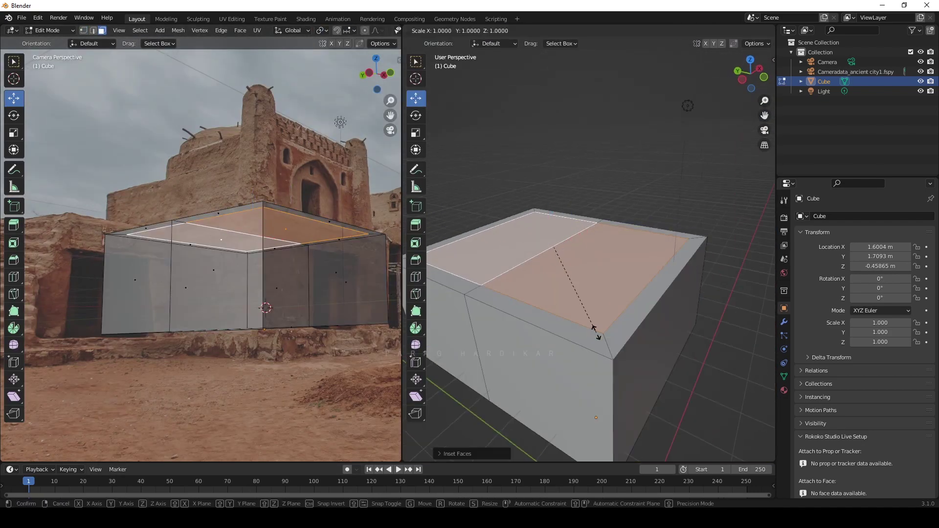
pyautogui.press('Escape')
pyautogui.scroll(-3, 594, 329)
# Raise the inset face straight up and extrude the top face into a higher tier.
pyautogui.press('g')
pyautogui.press('z')
pyautogui.click(606, 290)
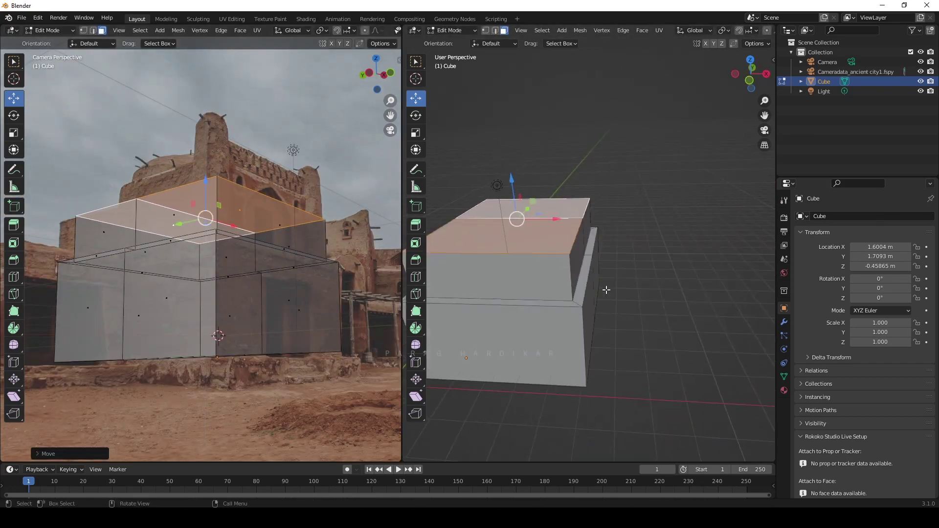
pyautogui.moveTo(607, 290)
pyautogui.mouseDown(button='middle')
pyautogui.moveTo(587, 274)
pyautogui.moveTo(614, 253)
pyautogui.moveTo(597, 273)
pyautogui.mouseUp(button='middle')
pyautogui.hotkey('alt', 'a')
pyautogui.click(615, 252)
pyautogui.press('e')
# Add a vertical edge loop across the block.
pyautogui.click(685, 365)
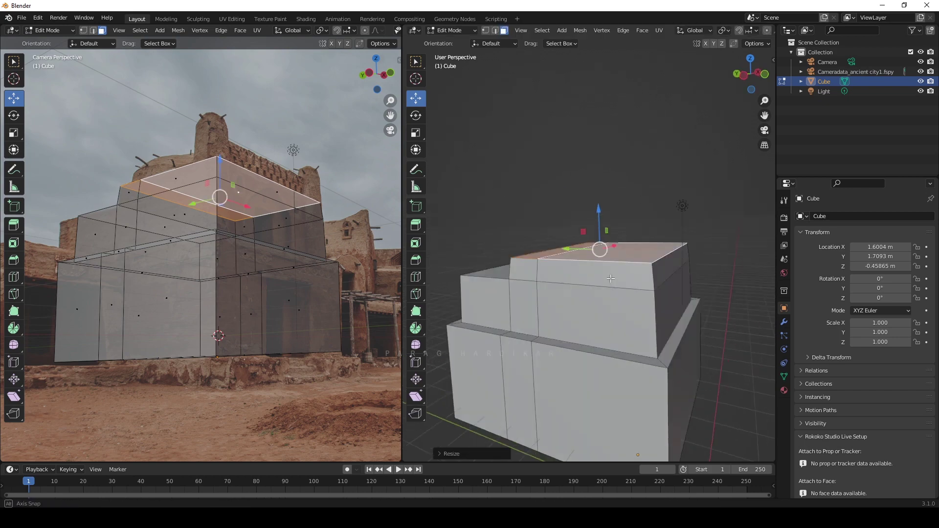
pyautogui.scroll(2, 623, 342)
pyautogui.hotkey('ctrl', 'r')
pyautogui.click(623, 342)
pyautogui.click(636, 340)
pyautogui.moveTo(636, 340); pyautogui.dragTo(617, 358, button='middle')
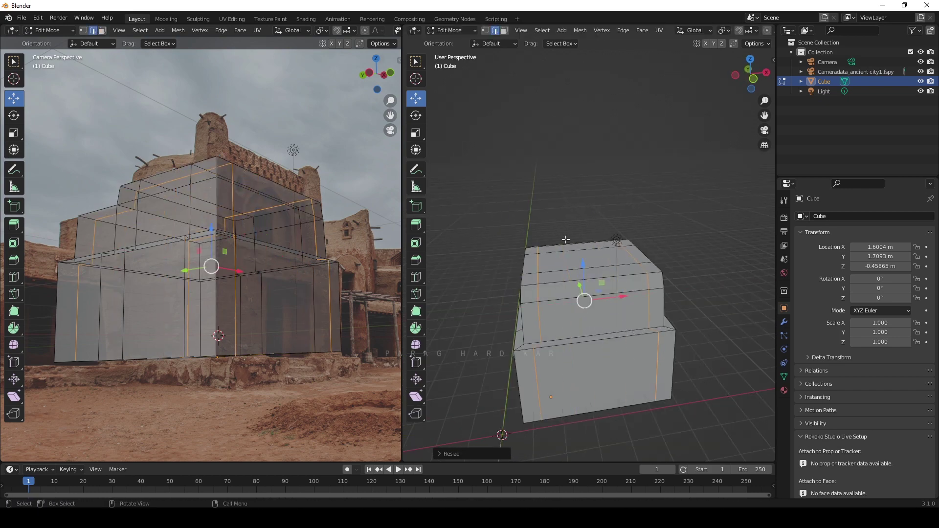
pyautogui.moveTo(565, 239); pyautogui.dragTo(646, 274, button='middle')
# Extrude the top strip and corner faces upward into corner pillars.
pyautogui.press('3')
pyautogui.click(655, 293)
pyautogui.press('e')
pyautogui.press('e')
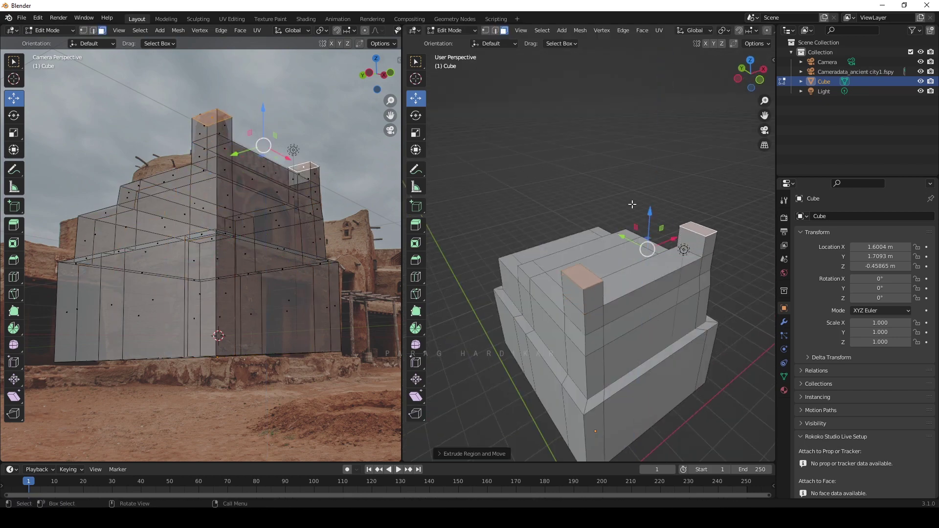
pyautogui.press('2')
pyautogui.hotkey('alt', 'z')
pyautogui.moveTo(675, 342)
pyautogui.mouseDown(button='middle')
pyautogui.moveTo(567, 313)
pyautogui.moveTo(504, 313)
pyautogui.mouseUp(button='middle')
pyautogui.click(504, 313)
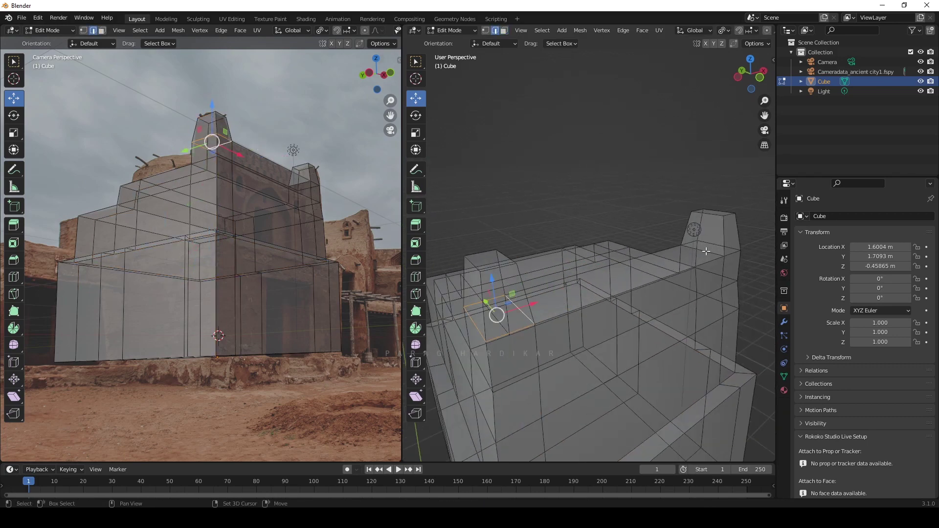
pyautogui.moveTo(667, 374)
pyautogui.mouseDown(button='middle')
pyautogui.moveTo(753, 290)
pyautogui.moveTo(685, 244)
pyautogui.mouseUp(button='middle')
# Add another loop cut around the block, cancelling the attempted bevel band.
pyautogui.hotkey('alt', 'z')
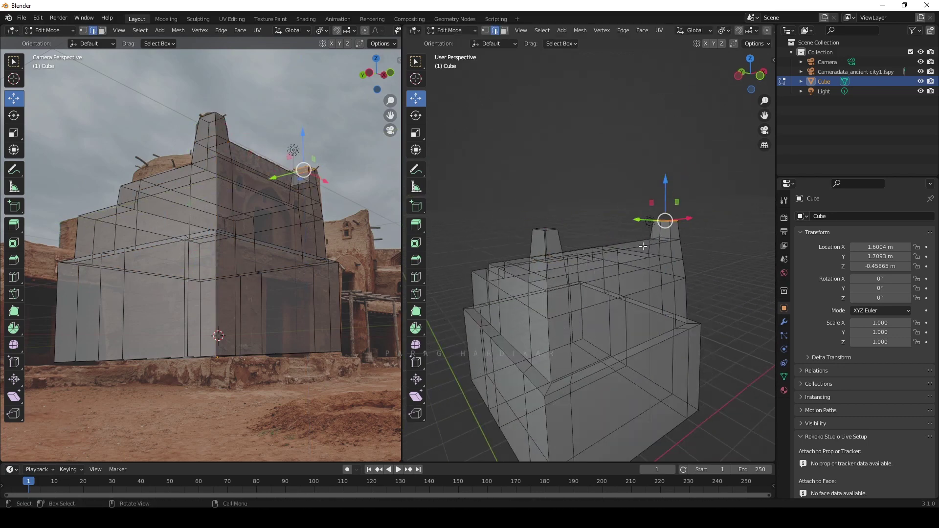
pyautogui.press('3')
pyautogui.click(621, 260)
pyautogui.scroll(3, 631, 244)
pyautogui.scroll(-5, 648, 190)
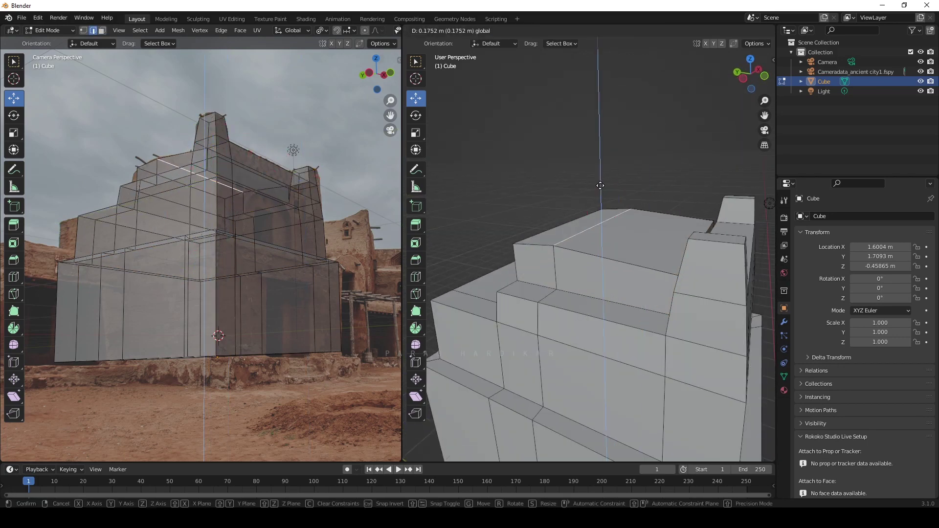
pyautogui.moveTo(648, 190); pyautogui.dragTo(582, 268, button='middle')
pyautogui.hotkey('ctrl', 'r')
pyautogui.click(621, 342)
pyautogui.hotkey('ctrl', 'b')
pyautogui.press('Escape')
pyautogui.moveTo(708, 431); pyautogui.dragTo(579, 291, button='middle')
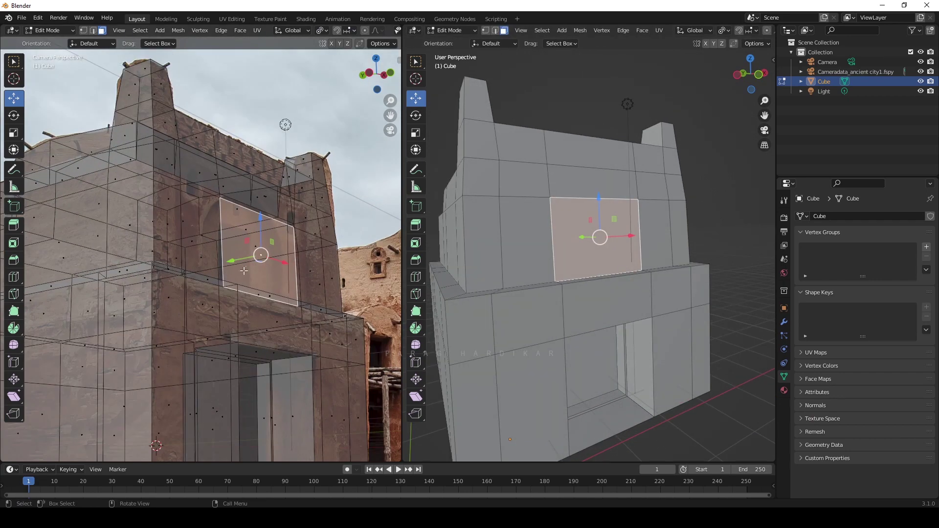
pyautogui.scroll(1, 267, 282)
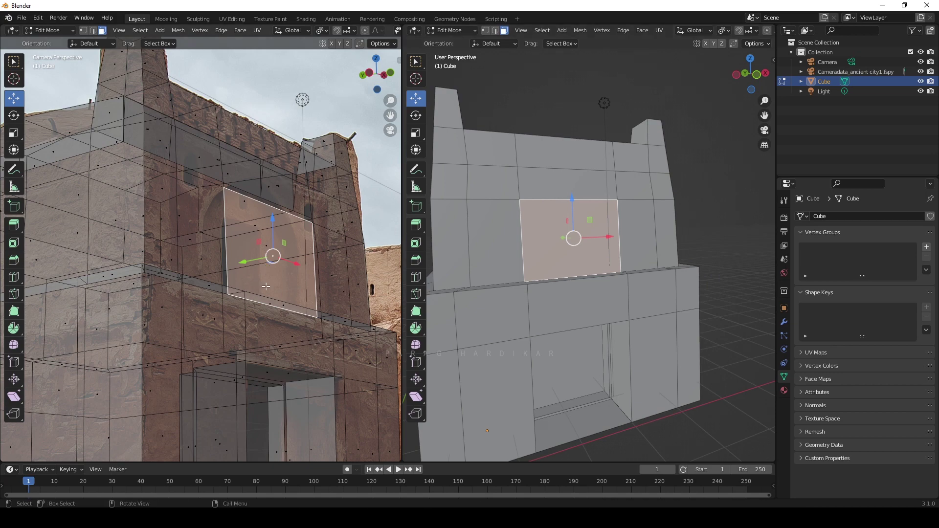
# Knife a vertical cut from the face's top to its bottom, splitting it.
pyautogui.press('k')
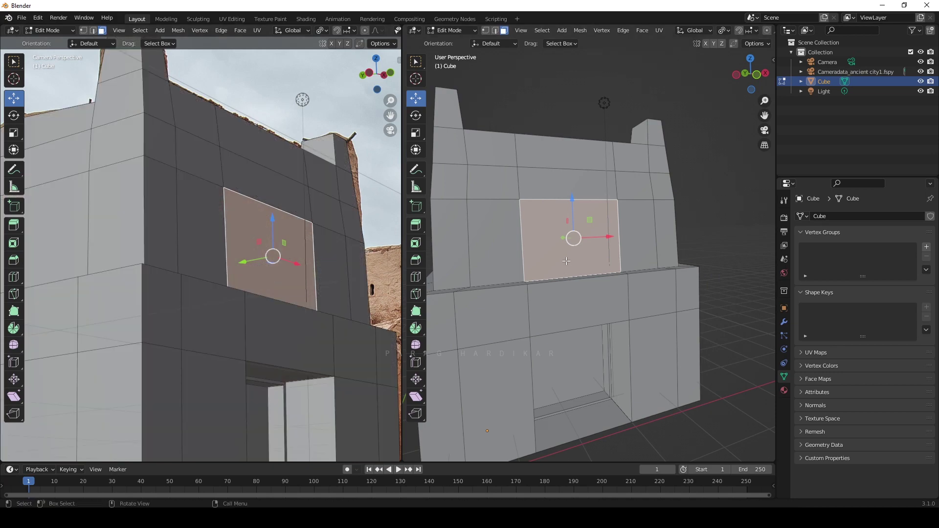
pyautogui.press('k')
pyautogui.click(571, 199)
pyautogui.click(569, 276)
pyautogui.press('Return')
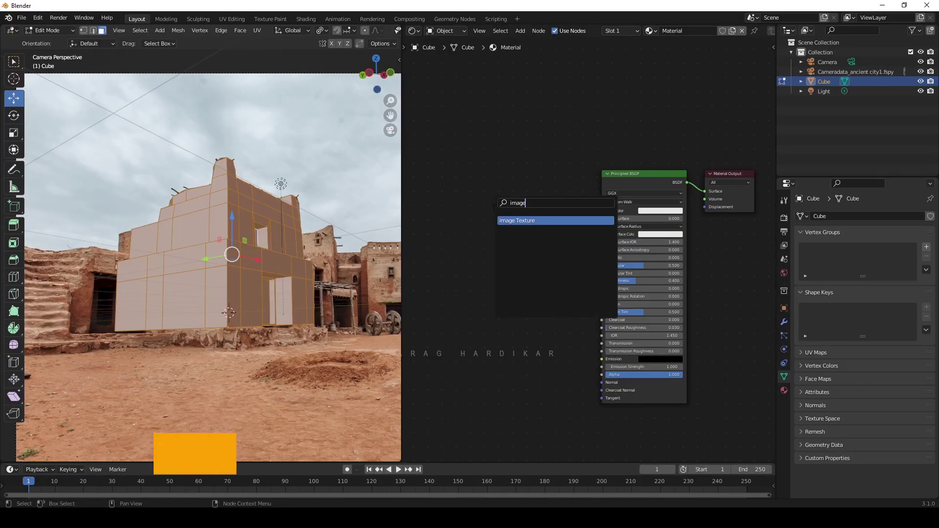
# Add an Image Texture to the material using the Cameradata_ancient city1.fspy image.
pyautogui.press('Return')
pyautogui.click(442, 226)
pyautogui.click(501, 240)
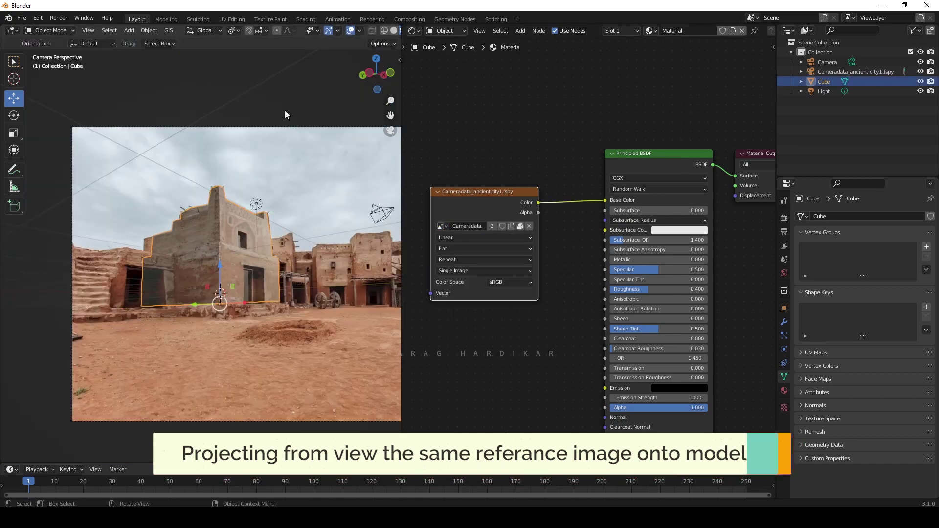
pyautogui.press('2')
# Leave the camera view and orbit around the textured building.
pyautogui.scroll(-3, 250, 284)
pyautogui.hotkey('alt', 'z')
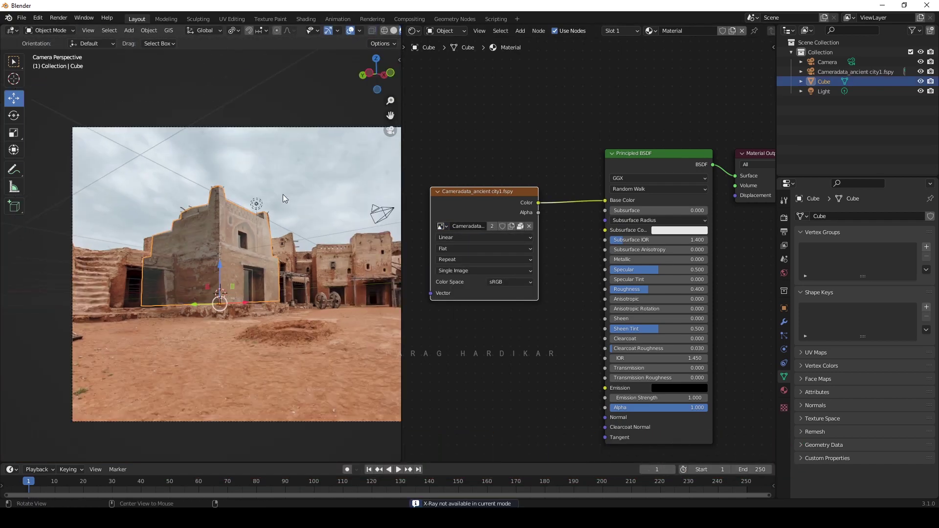
pyautogui.moveTo(251, 284); pyautogui.dragTo(211, 317, button='middle')
pyautogui.rightClick(211, 317)
pyautogui.press('Escape')
pyautogui.scroll(2, 185, 289)
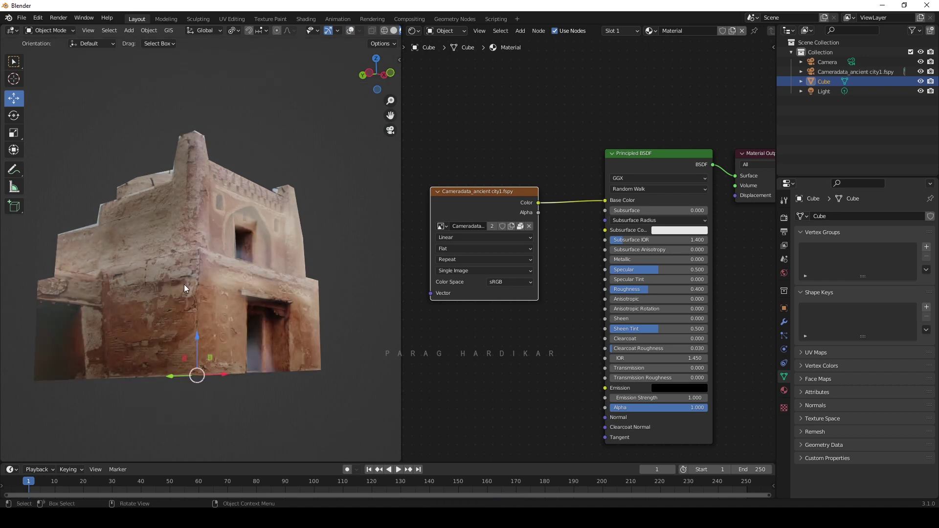
pyautogui.scroll(1, 544, 349)
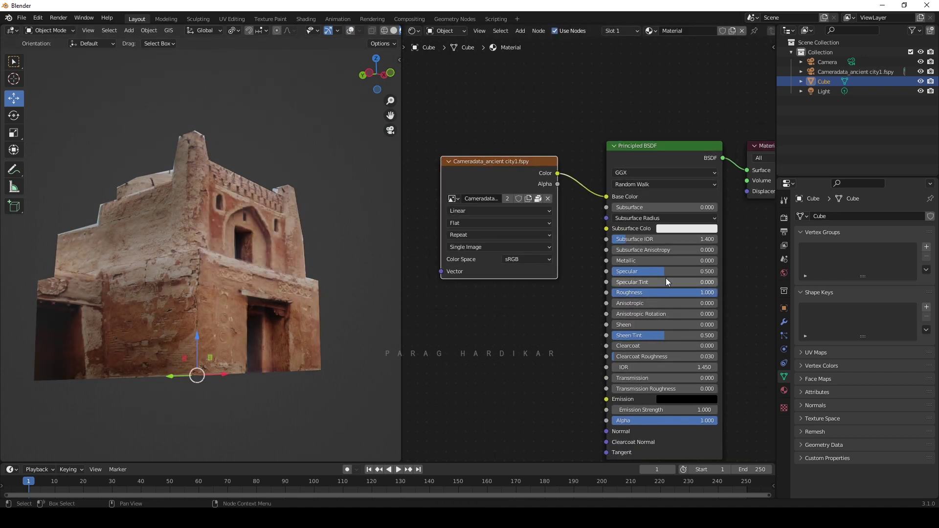
pyautogui.scroll(-2, 521, 364)
# Make the building material fully rough with Roughness 1 and Specular 0.
pyautogui.moveTo(191, 292); pyautogui.dragTo(227, 330, button='middle')
pyautogui.scroll(2, 209, 322)
pyautogui.click(166, 278)
pyautogui.moveTo(166, 277)
pyautogui.mouseDown(button='middle')
pyautogui.moveTo(226, 325)
pyautogui.moveTo(231, 298)
pyautogui.moveTo(201, 318)
pyautogui.mouseUp(button='middle')
# Add a cube, place and rotate it in the street, and UV-project the photo from view.
pyautogui.scroll(2, 201, 318)
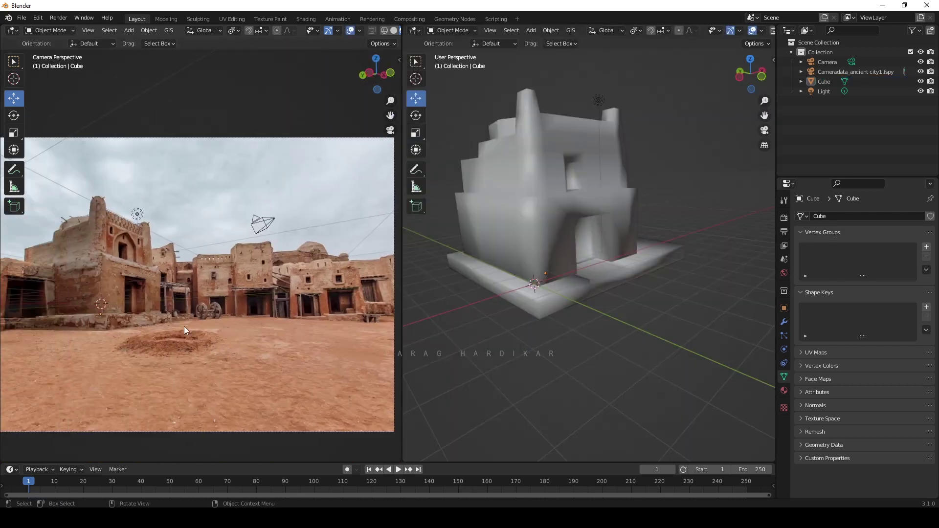
pyautogui.hotkey('shift', 'a')
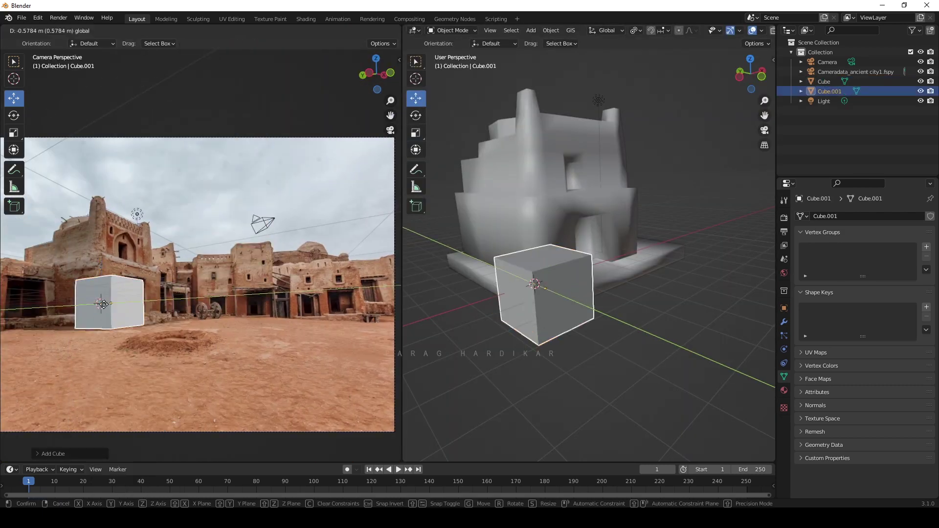
pyautogui.press('g')
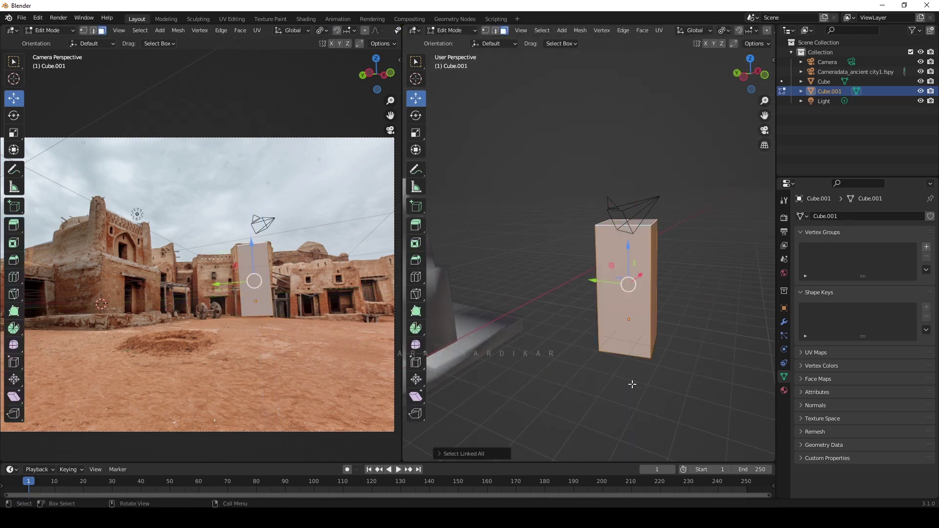
pyautogui.press('r')
pyautogui.press('z')
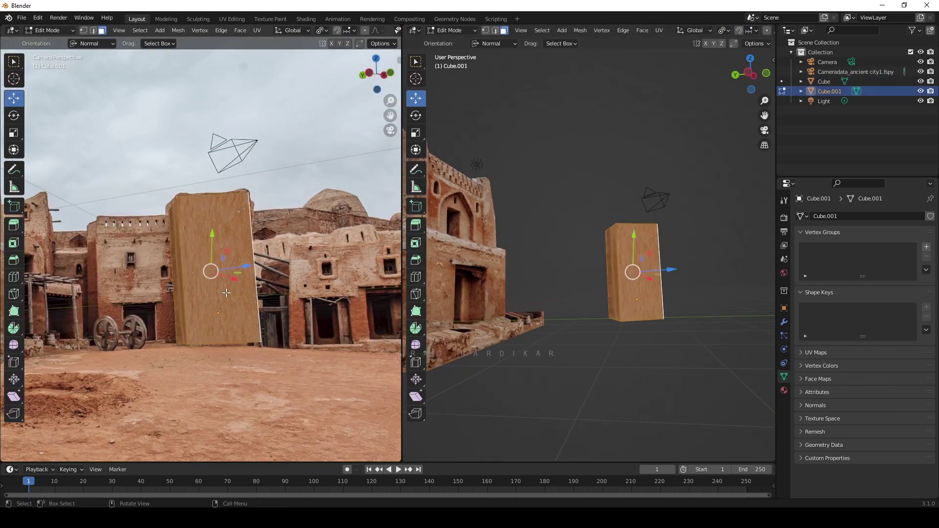
pyautogui.press('u')
pyautogui.click(226, 294)
pyautogui.scroll(3, 615, 326)
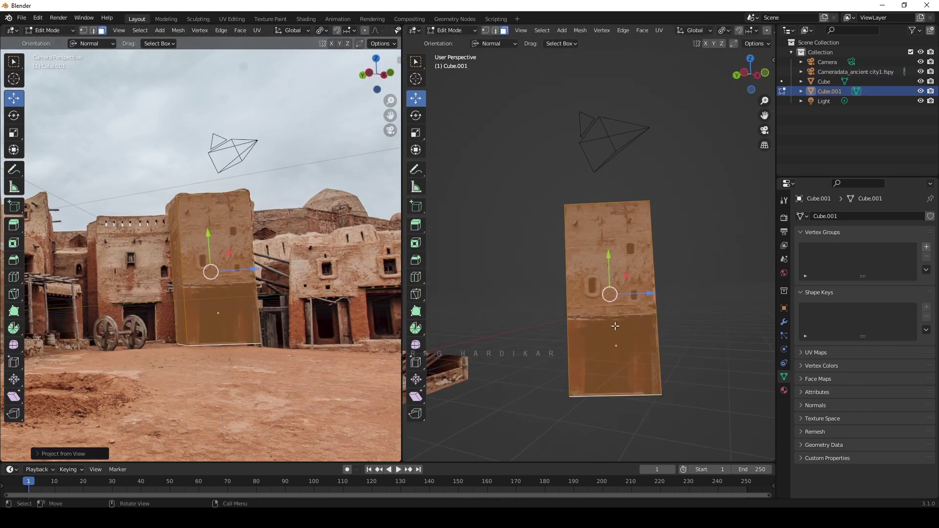
# Loop-cut the cube horizontally and inset the lower front face, scaling it vertically into a doorway.
pyautogui.hotkey('ctrl', 'r')
pyautogui.click(615, 327)
pyautogui.press('3')
pyautogui.click(618, 367)
pyautogui.press('i')
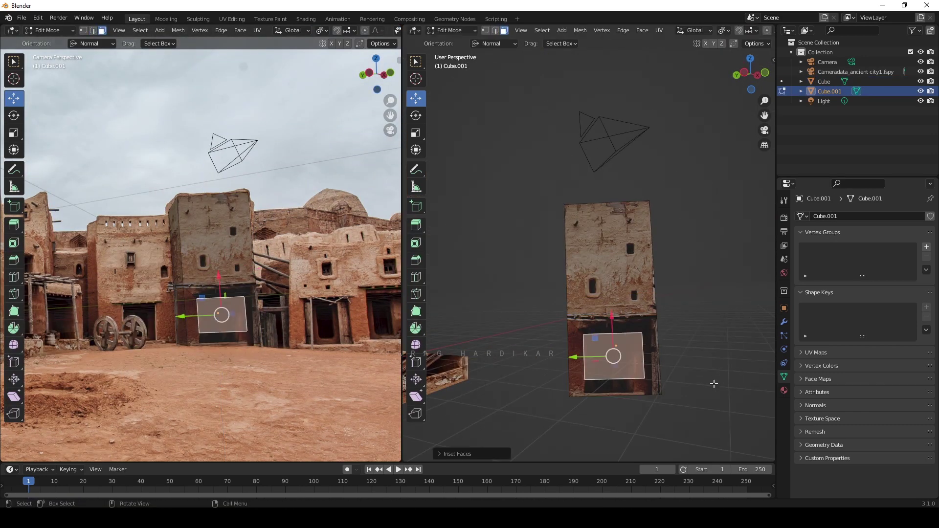
pyautogui.click(713, 383)
pyautogui.press('s')
pyautogui.press('z')
pyautogui.moveTo(712, 380); pyautogui.dragTo(562, 385, button='middle')
pyautogui.press('Tab')
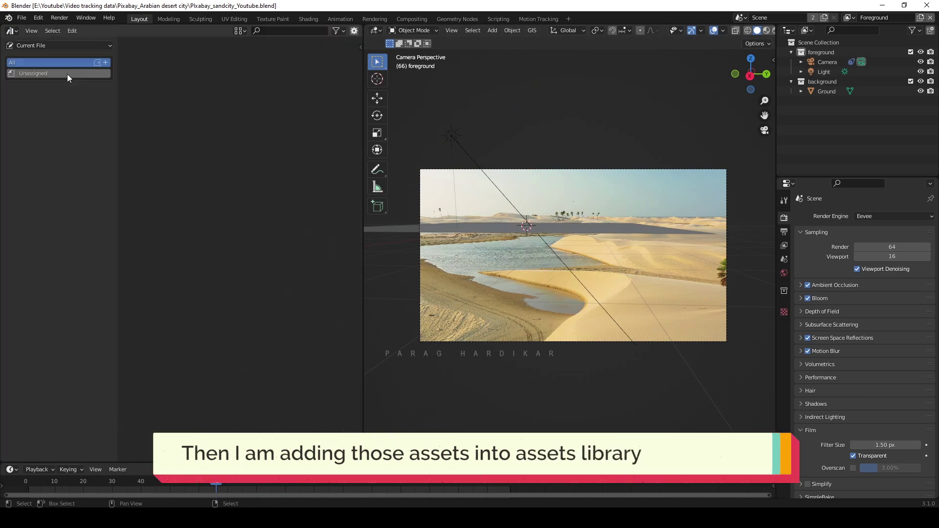
# Place the anc city1 building from the Ancient city asset library and show rendered shading.
pyautogui.click(56, 45)
pyautogui.click(21, 227)
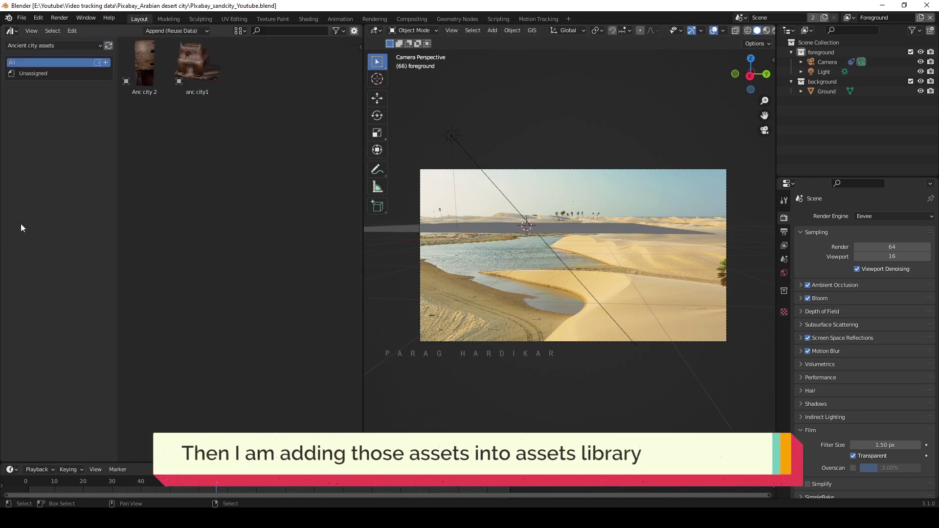
pyautogui.moveTo(493, 245); pyautogui.dragTo(528, 236)
pyautogui.press('z')
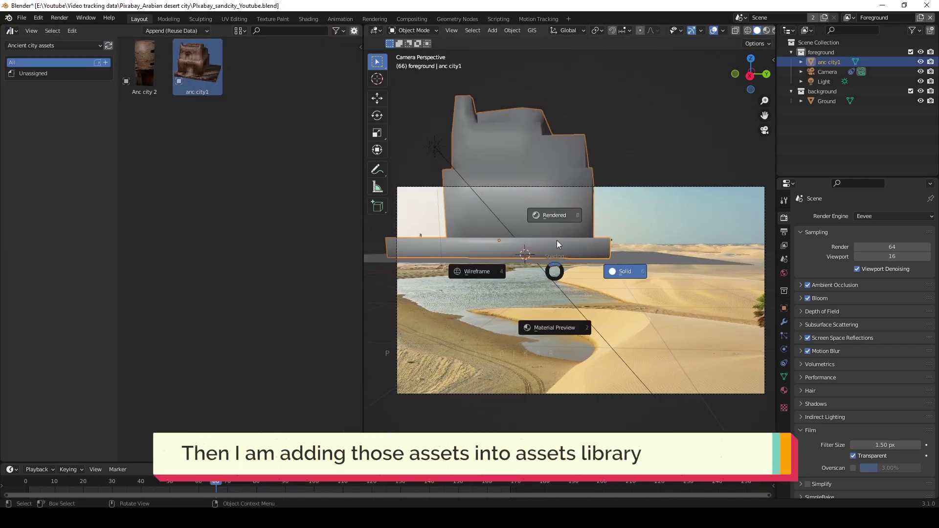
pyautogui.click(555, 216)
pyautogui.press('KP_0')
# Reset the anc city1 building's location to the origin and rotate it around the vertical.
pyautogui.hotkey('alt', 'g')
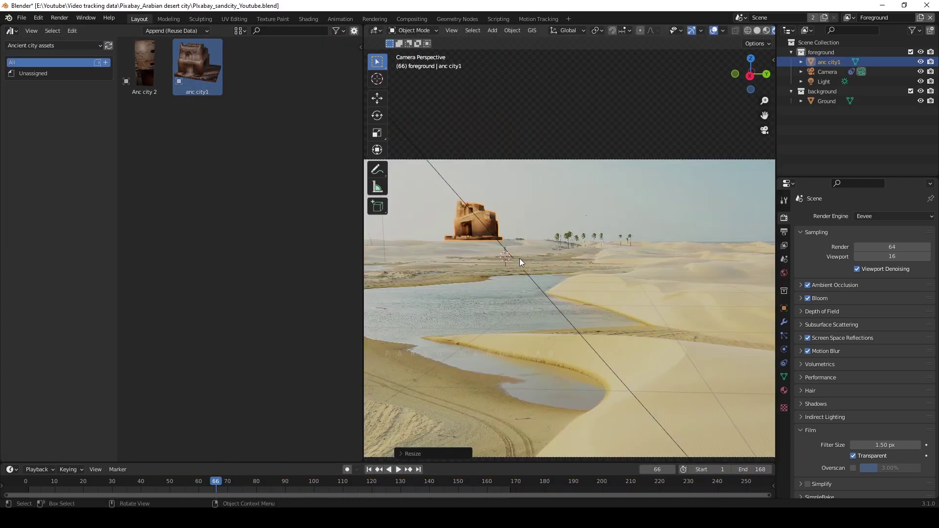
pyautogui.press('r')
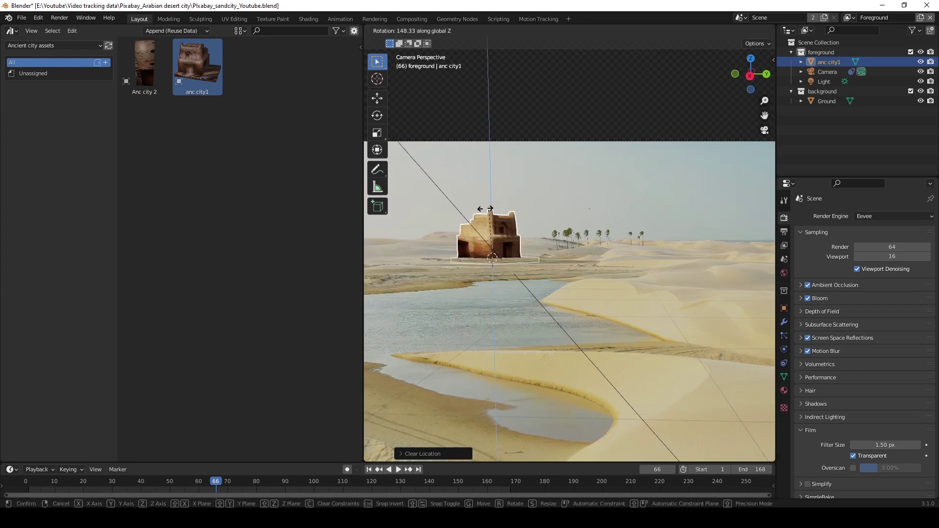
pyautogui.press('z')
pyautogui.click(577, 338)
pyautogui.moveTo(576, 338); pyautogui.dragTo(383, 104, button='middle')
pyautogui.click(383, 104)
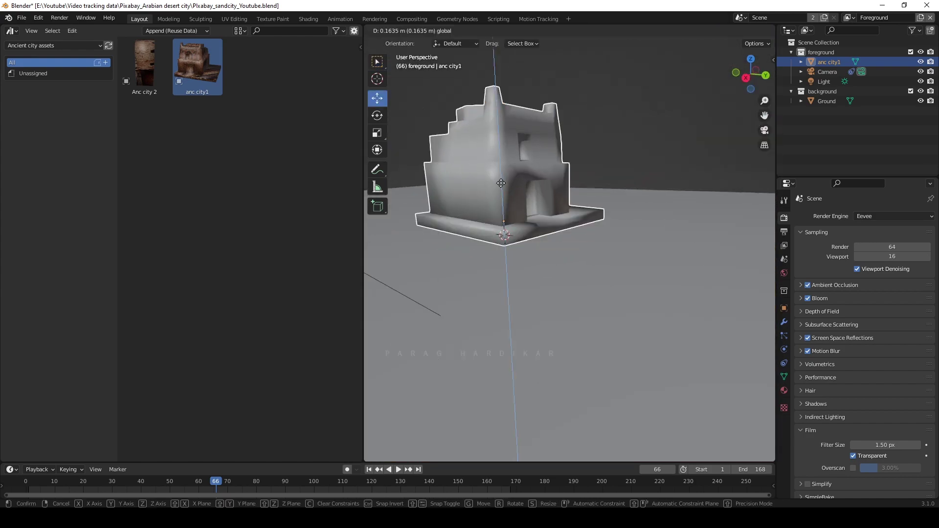
pyautogui.scroll(3, 489, 196)
pyautogui.moveTo(490, 196); pyautogui.dragTo(501, 278, button='middle')
# Raise the building vertically in front view and move it into position.
pyautogui.press('g')
pyautogui.press('z')
pyautogui.press('KP_1')
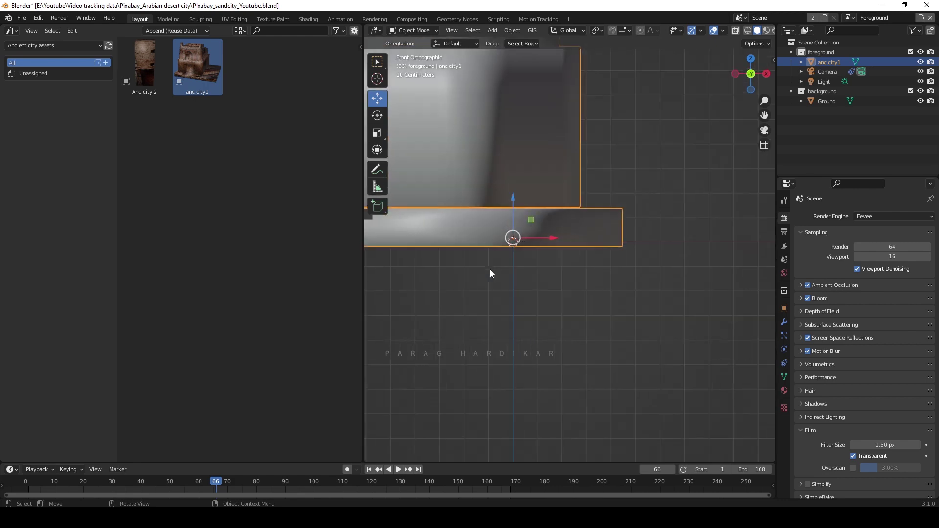
pyautogui.click(565, 221)
pyautogui.scroll(-5, 584, 255)
pyautogui.press('g')
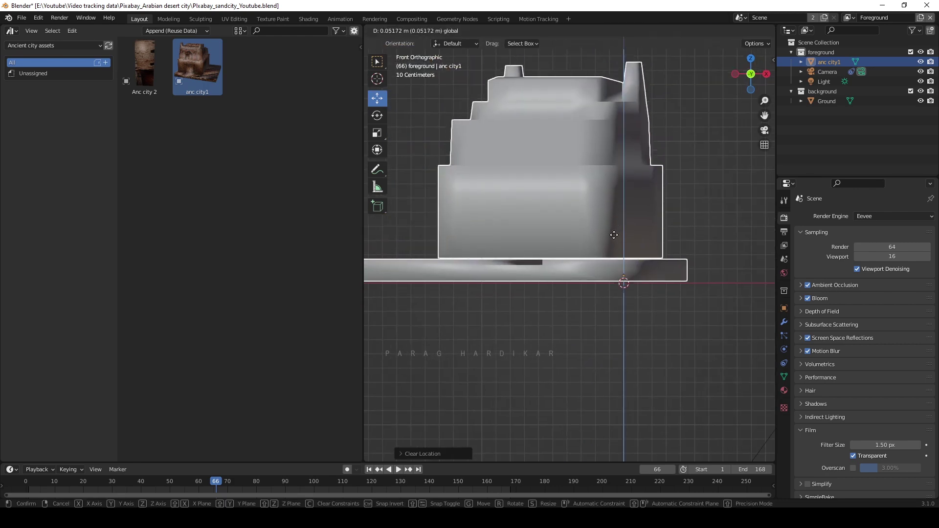
pyautogui.click(680, 265)
# Switch back to rendered shading and view the scene through the camera.
pyautogui.hotkey('ctrl', 'a')
pyautogui.click(585, 356)
pyautogui.moveTo(585, 356); pyautogui.dragTo(536, 300, button='middle')
pyautogui.press('z')
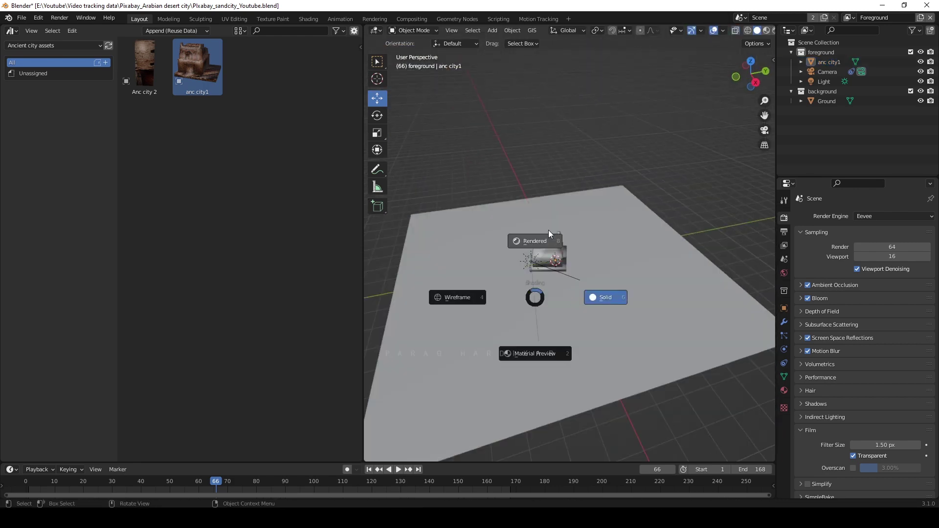
pyautogui.click(532, 251)
pyautogui.press('KP_0')
pyautogui.scroll(-3, 638, 142)
pyautogui.scroll(3, 554, 243)
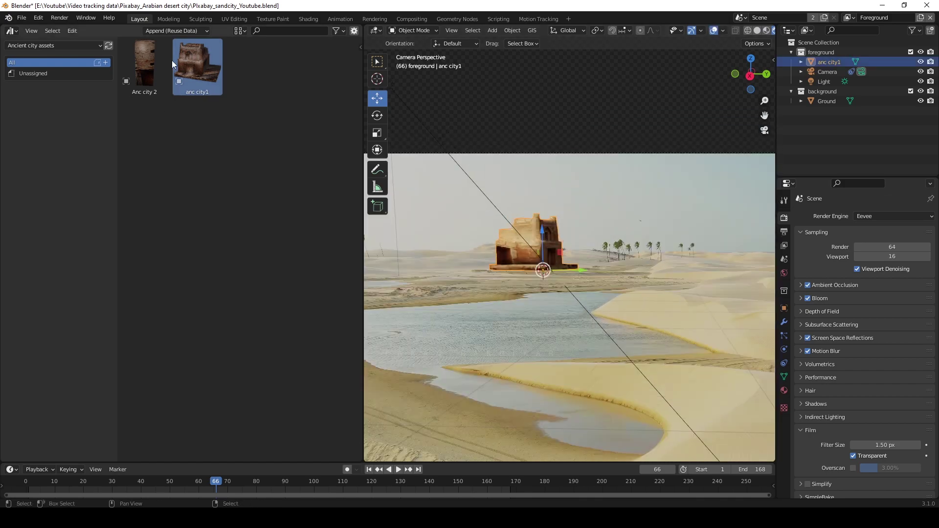
# Drop the Anc city 2 asset into the scene and move it beside the building.
pyautogui.moveTo(625, 272); pyautogui.dragTo(595, 232)
pyautogui.scroll(3, 627, 268)
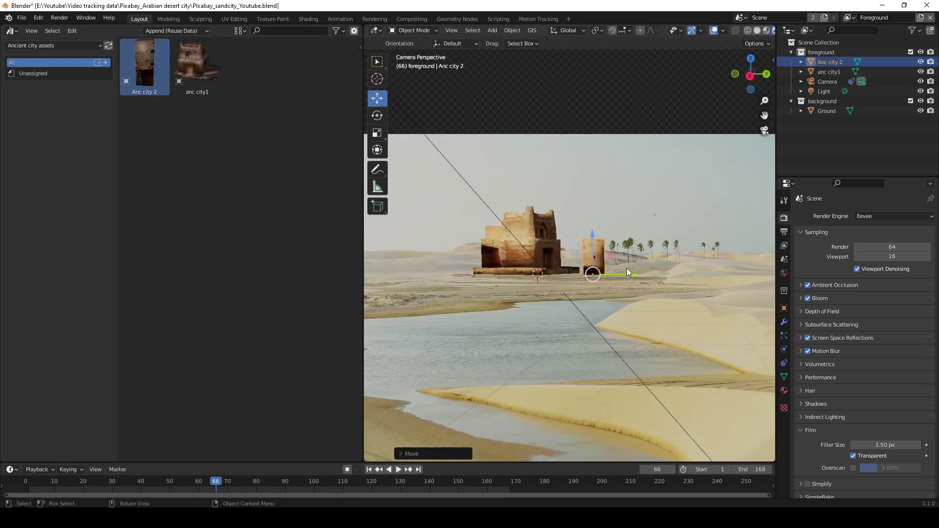
pyautogui.scroll(2, 627, 268)
pyautogui.press('g')
pyautogui.click(619, 244)
pyautogui.scroll(-3, 596, 236)
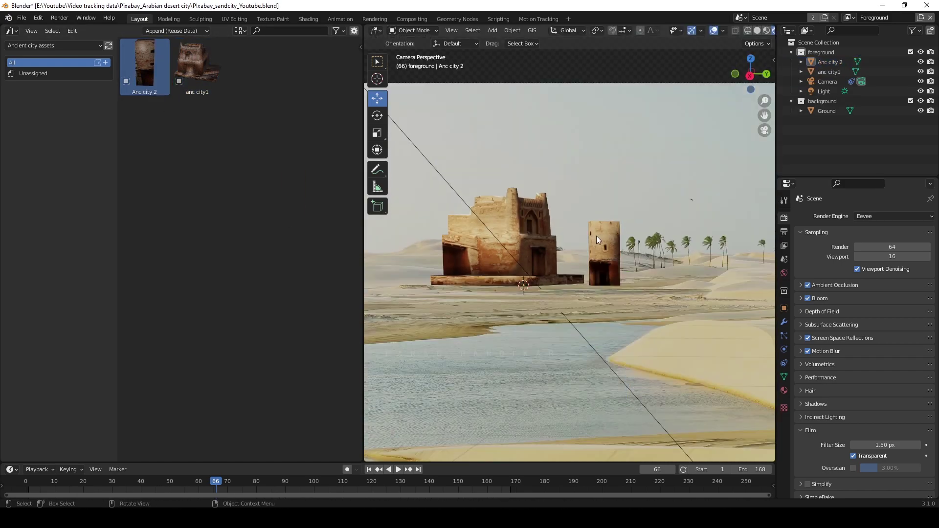
pyautogui.scroll(2, 602, 206)
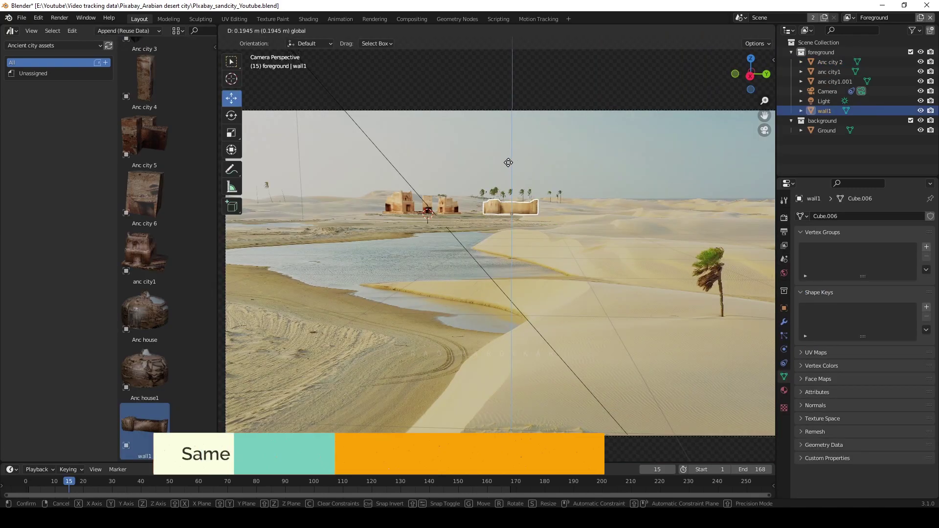
# Turn the existing domed hut about Z and push it back along Y into the distance.
pyautogui.scroll(-5, 671, 374)
pyautogui.scroll(2, 474, 305)
pyautogui.press('r')
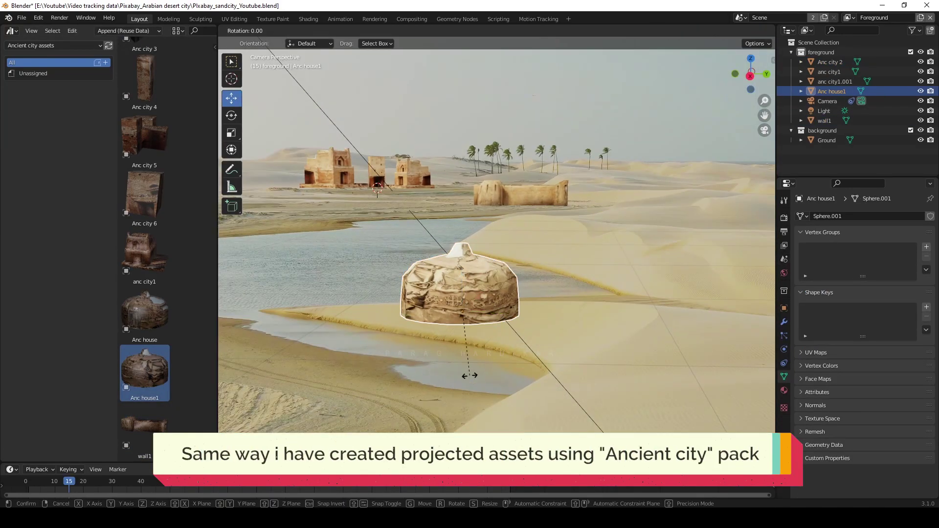
pyautogui.press('z')
pyautogui.click(497, 315)
pyautogui.press('g')
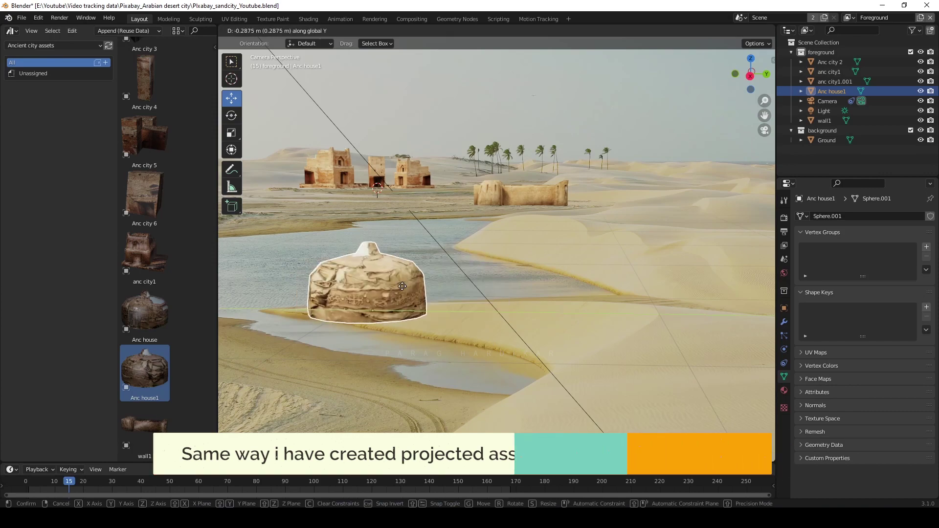
pyautogui.press('y')
pyautogui.click(444, 233)
# Add a second Anc house dome, resize it and turn its door toward the camera.
pyautogui.moveTo(443, 233); pyautogui.dragTo(540, 339, button='middle')
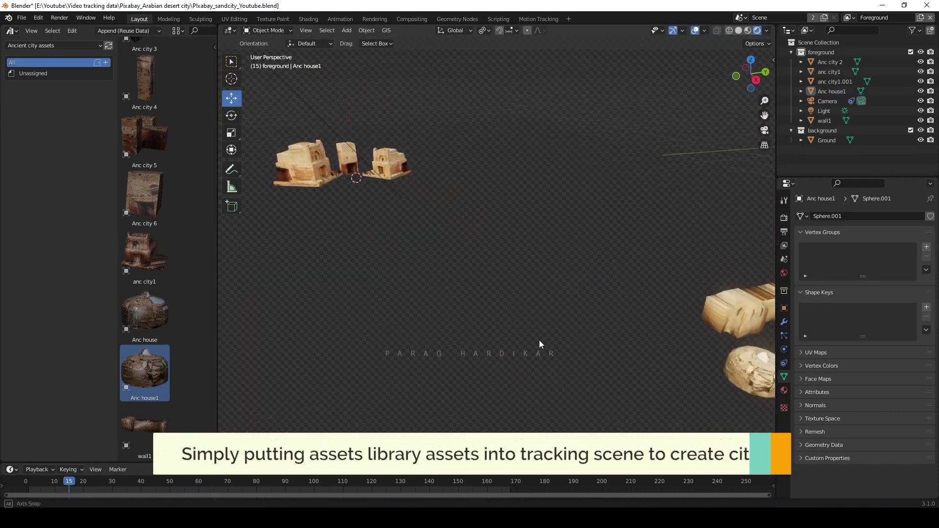
pyautogui.moveTo(144, 313); pyautogui.dragTo(488, 307)
pyautogui.press('s')
pyautogui.click(566, 358)
pyautogui.moveTo(567, 359); pyautogui.dragTo(611, 342, button='middle')
pyautogui.press('r')
pyautogui.press('z')
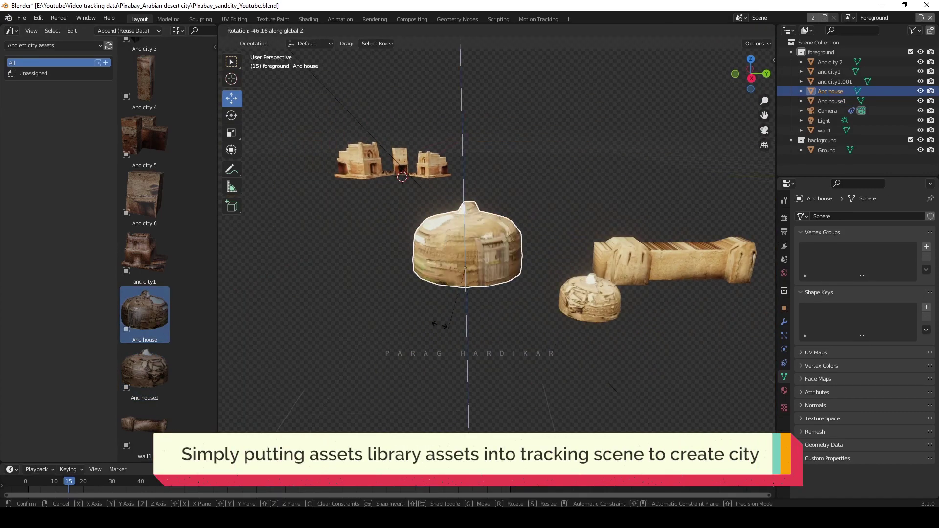
pyautogui.click(683, 351)
pyautogui.moveTo(682, 351); pyautogui.dragTo(675, 386, button='middle')
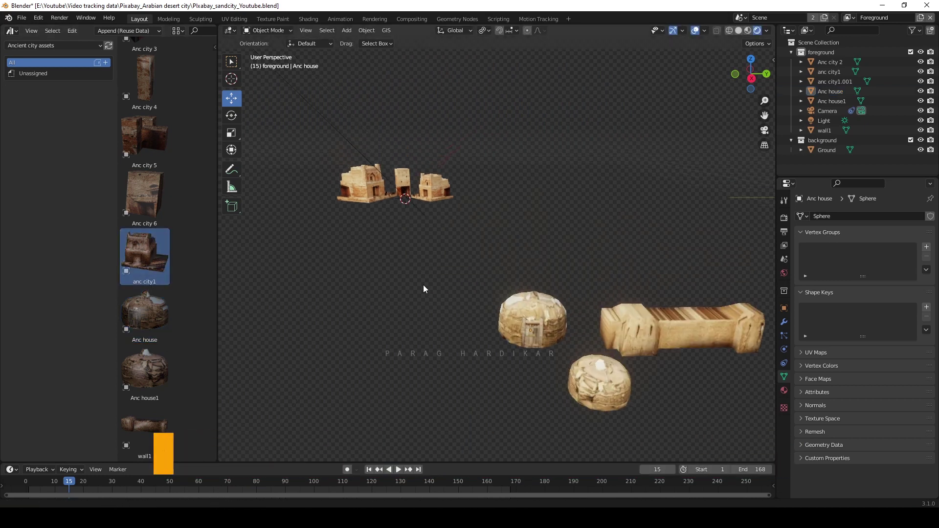
pyautogui.scroll(4, 161, 322)
# Add the Anc city 6 block and rotate it into place in solid shading.
pyautogui.moveTo(147, 299)
pyautogui.mouseDown()
pyautogui.moveTo(628, 381)
pyautogui.moveTo(398, 198)
pyautogui.mouseUp()
pyautogui.press('r')
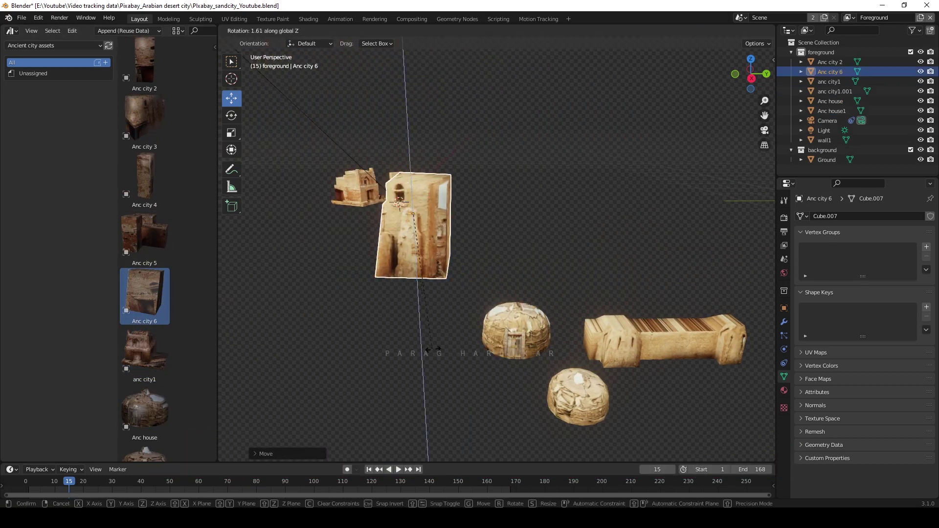
pyautogui.click(411, 214)
pyautogui.press('z')
pyautogui.click(480, 277)
pyautogui.press('KP_Decimal')
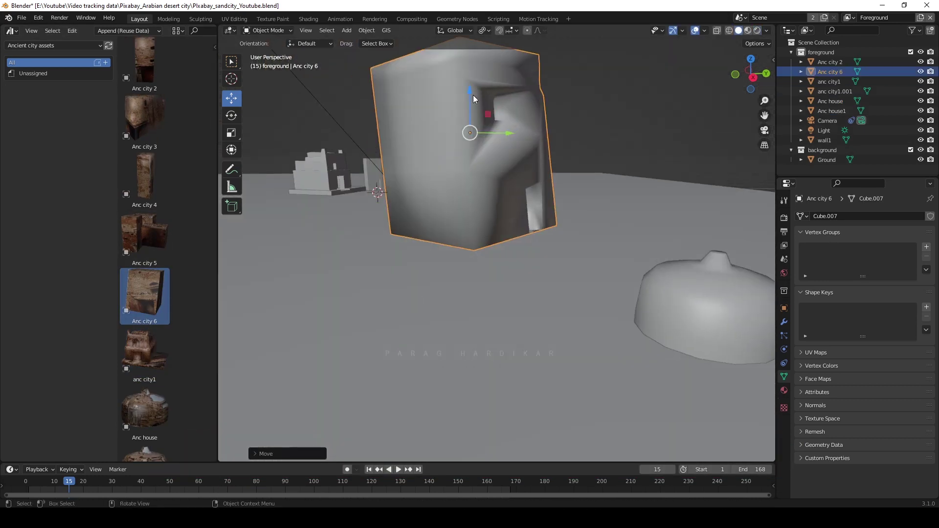
pyautogui.moveTo(476, 160)
pyautogui.mouseDown(button='middle')
pyautogui.moveTo(442, 327)
pyautogui.moveTo(413, 165)
pyautogui.mouseUp(button='middle')
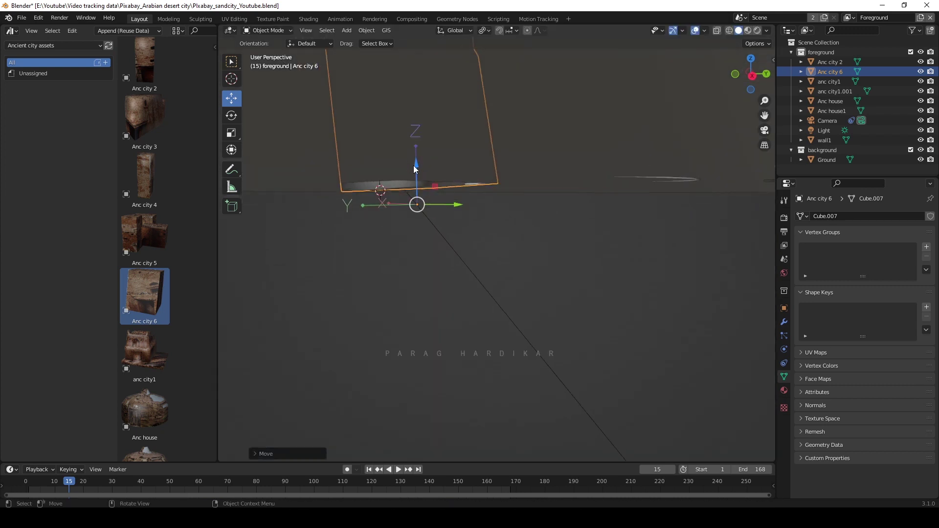
pyautogui.scroll(-4, 413, 166)
pyautogui.moveTo(491, 263); pyautogui.dragTo(386, 269, button='middle')
pyautogui.press('r')
pyautogui.click(346, 342)
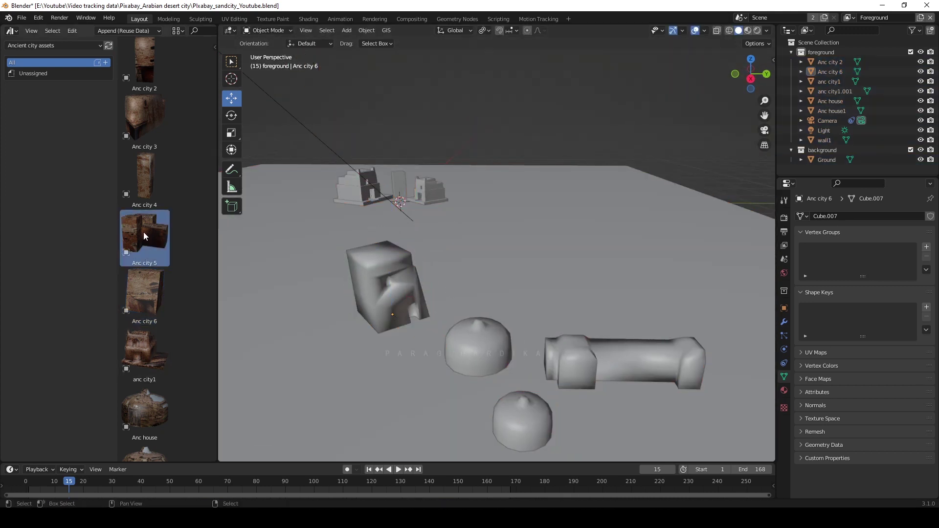
# Add the Anc city 5 block and move it vertically to sit on the ground.
pyautogui.moveTo(143, 232)
pyautogui.mouseDown()
pyautogui.moveTo(559, 293)
pyautogui.moveTo(483, 190)
pyautogui.mouseUp()
pyautogui.scroll(5, 518, 235)
pyautogui.moveTo(517, 234); pyautogui.dragTo(479, 248, button='middle')
pyautogui.press('g')
pyautogui.press('z')
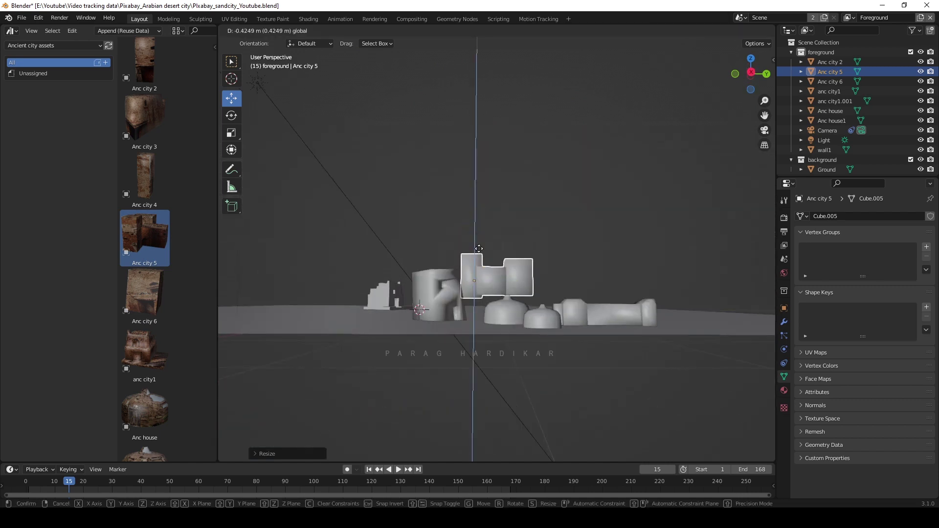
pyautogui.click(478, 266)
# Switch to material preview and turn the Anc city 5 block about Z.
pyautogui.moveTo(470, 282); pyautogui.dragTo(522, 310, button='middle')
pyautogui.press('z')
pyautogui.click(503, 435)
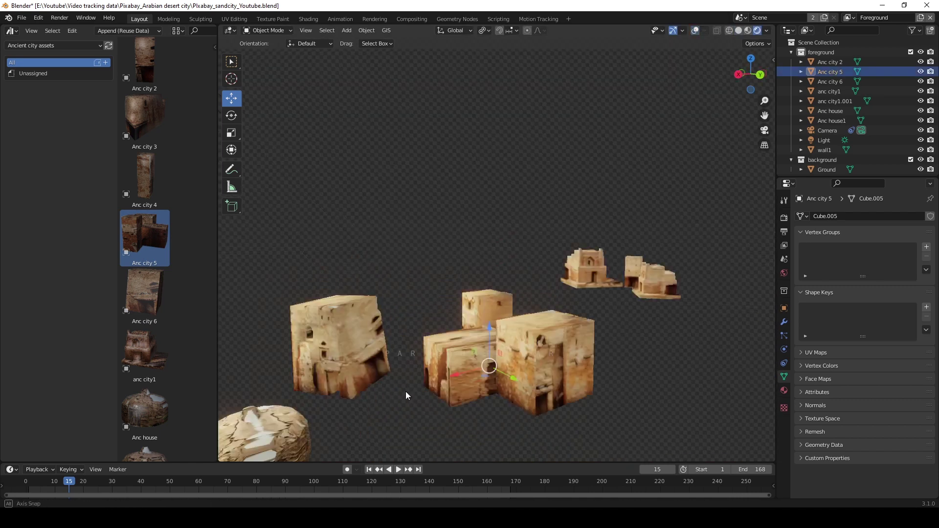
pyautogui.moveTo(406, 391); pyautogui.dragTo(539, 395, button='middle')
pyautogui.scroll(3, 539, 394)
pyautogui.press('r')
pyautogui.press('z')
pyautogui.click(504, 175)
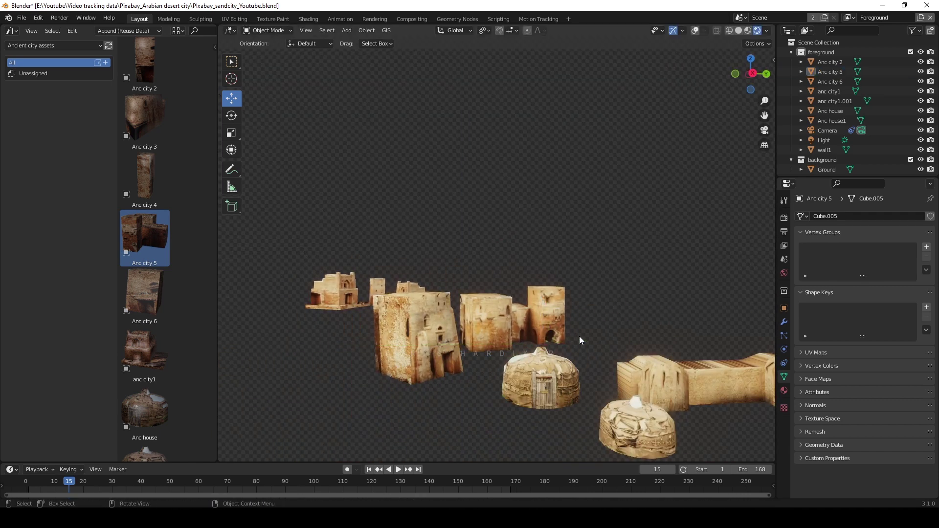
# Check the layout through the scene camera, then orbit out to view it from above.
pyautogui.press('KP_0')
pyautogui.press('Home')
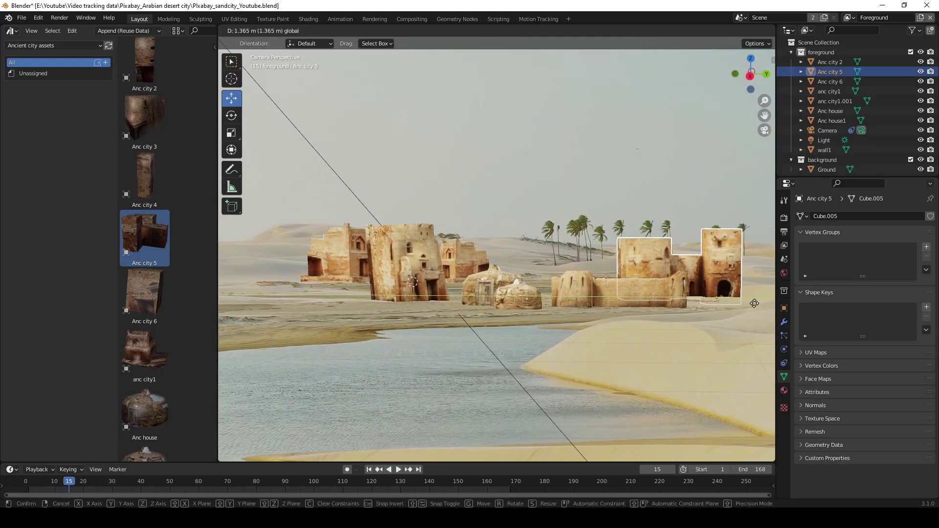
pyautogui.scroll(-3, 585, 306)
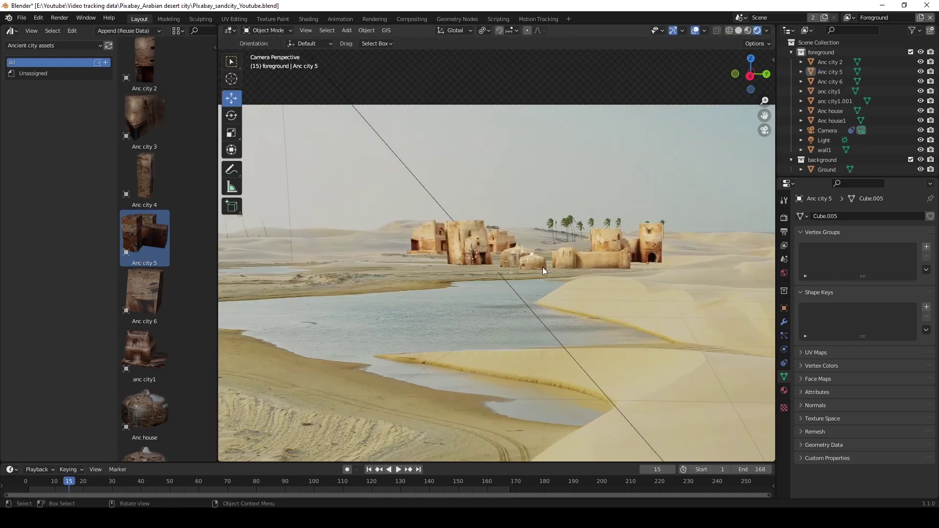
pyautogui.moveTo(542, 268); pyautogui.dragTo(455, 274, button='middle')
# Add the Anc city 4 tower and turn it 186.83° about Z so its doorway faces forward.
pyautogui.click(140, 183)
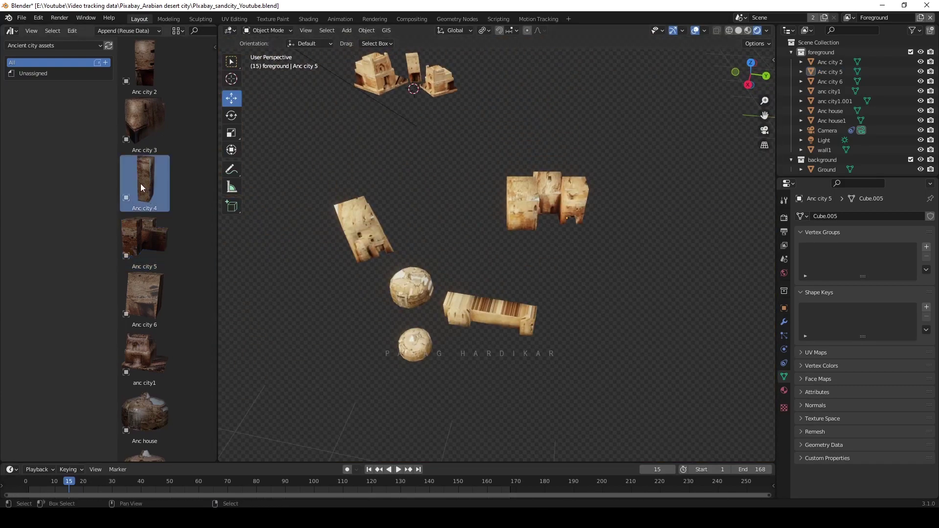
pyautogui.moveTo(481, 279); pyautogui.dragTo(482, 303)
pyautogui.press('KP_1')
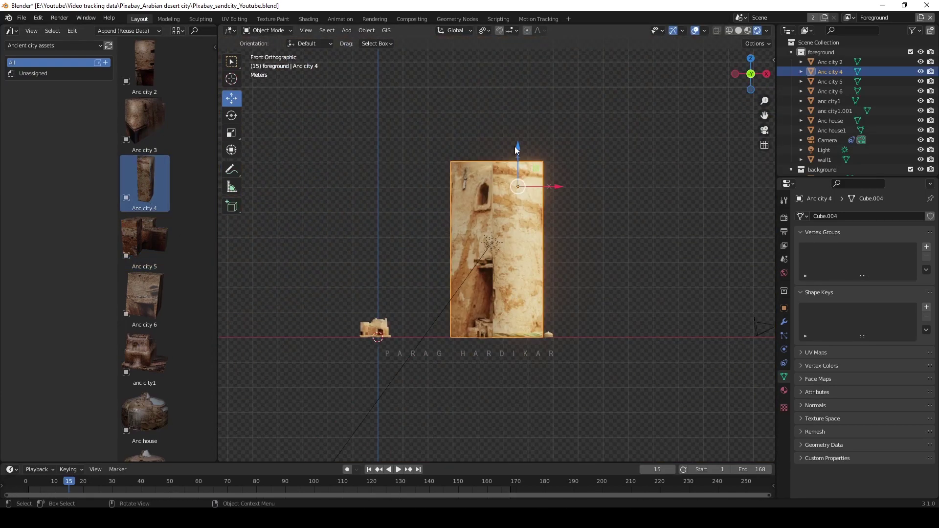
pyautogui.press('g')
pyautogui.press('r')
pyautogui.press('z')
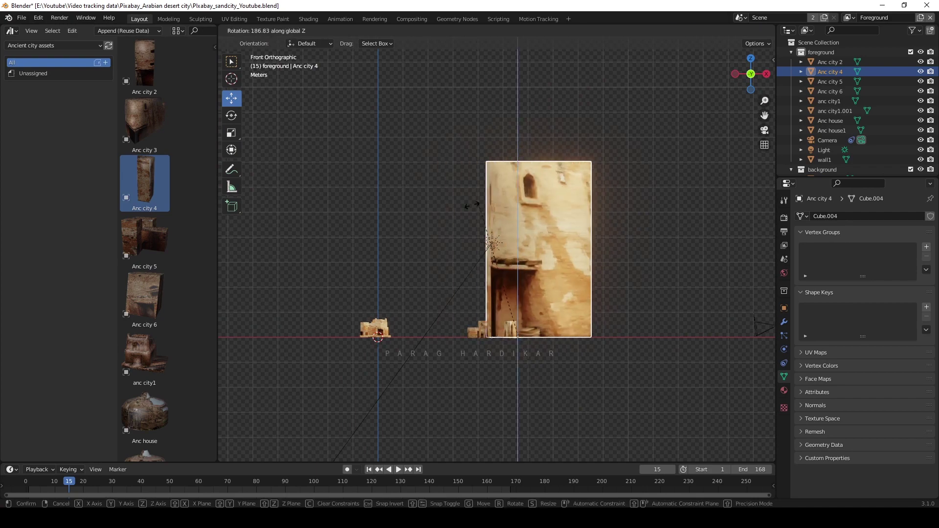
pyautogui.click(578, 402)
# Shrink the Anc city 4 tower to a 0.5452 scale among the buildings.
pyautogui.press('s')
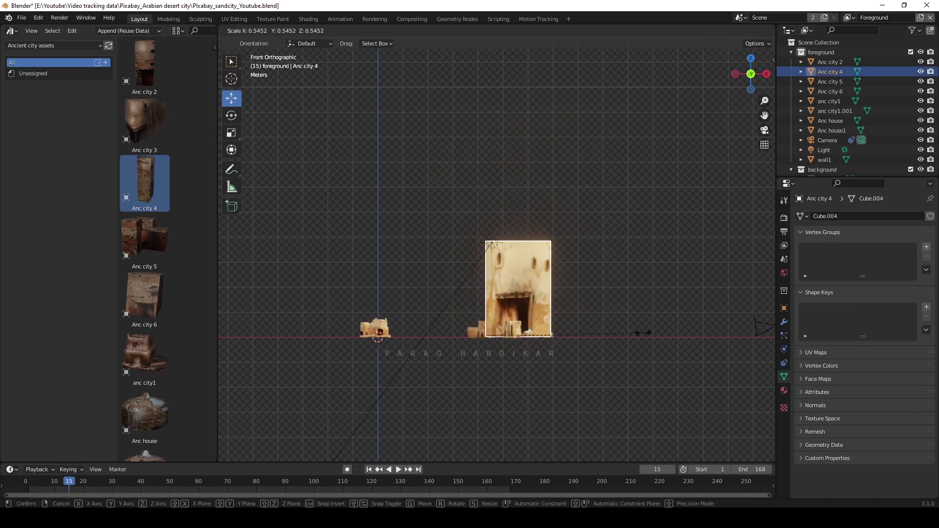
pyautogui.click(537, 332)
pyautogui.press('KP_Decimal')
pyautogui.moveTo(537, 331)
pyautogui.mouseDown(button='middle')
pyautogui.moveTo(526, 374)
pyautogui.moveTo(640, 144)
pyautogui.mouseUp(button='middle')
pyautogui.press('z')
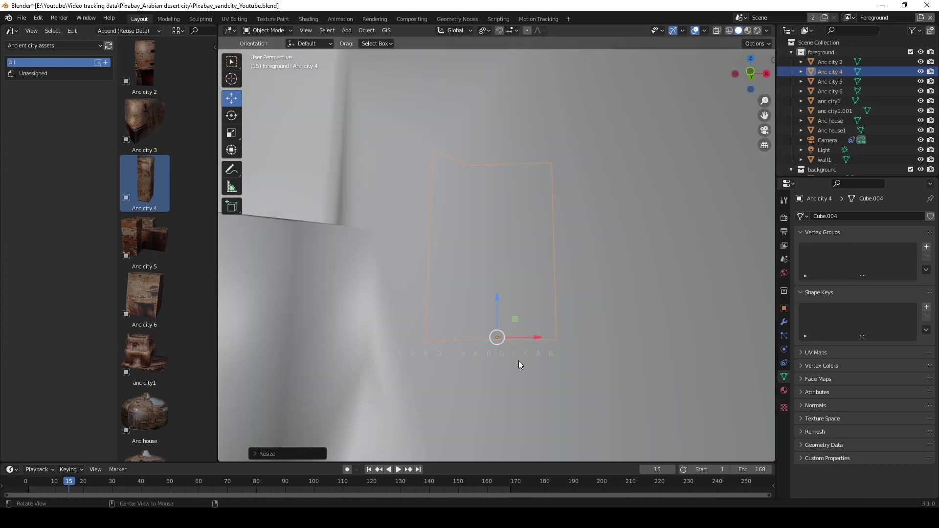
pyautogui.press('g')
pyautogui.press('s')
pyautogui.click(587, 315)
# Review the settlement through the scene camera in rendered shading.
pyautogui.scroll(-5, 503, 348)
pyautogui.scroll(-2, 437, 339)
pyautogui.moveTo(503, 348)
pyautogui.mouseDown(button='middle')
pyautogui.moveTo(437, 339)
pyautogui.moveTo(391, 317)
pyautogui.mouseUp(button='middle')
pyautogui.scroll(-3, 177, 214)
pyautogui.scroll(-3, 451, 299)
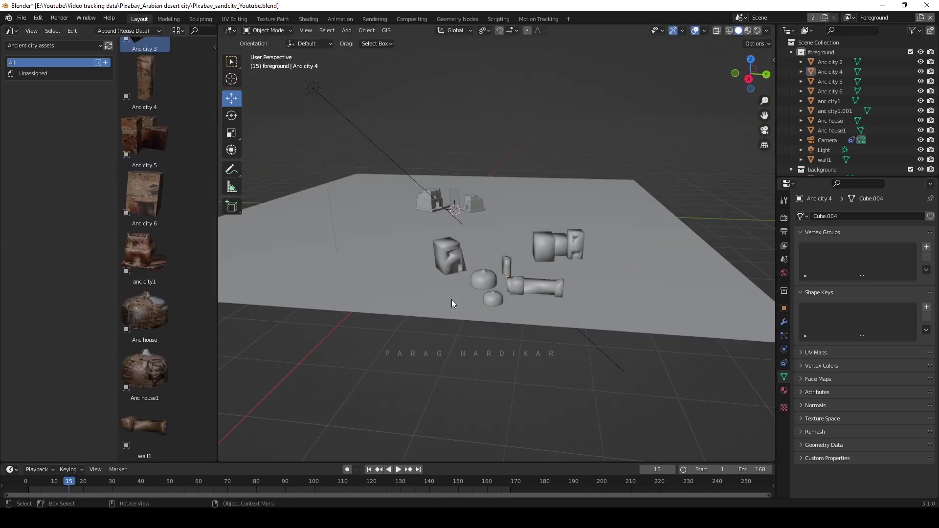
pyautogui.press('KP_0')
pyautogui.press('z')
pyautogui.scroll(3, 488, 316)
pyautogui.click(489, 316)
# Reposition the mud-brick wall section within the camera view.
pyautogui.press('g')
pyautogui.press('y')
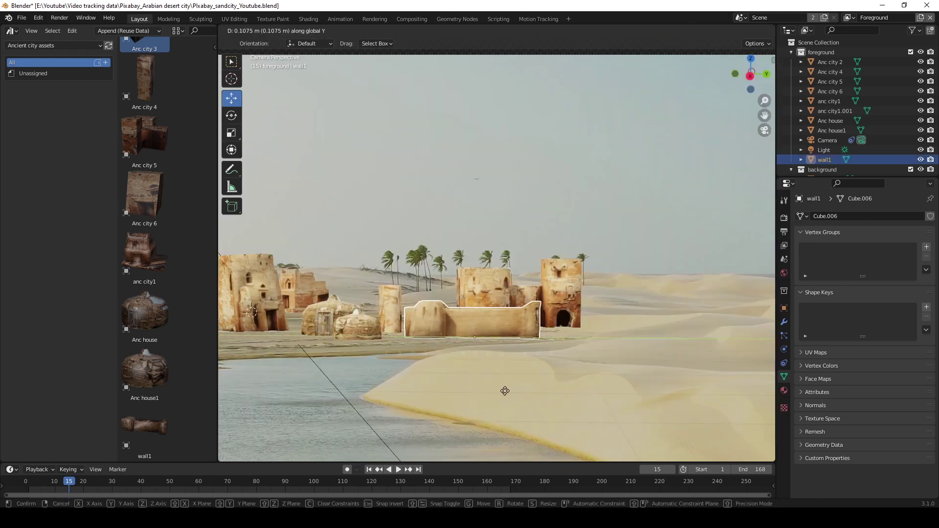
pyautogui.press('Escape')
pyautogui.press('KP_0')
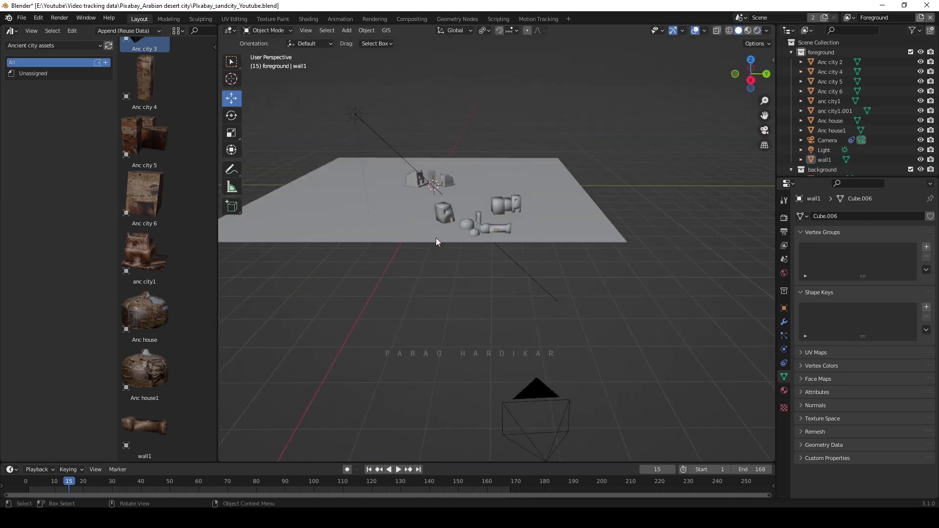
pyautogui.click(438, 267)
pyautogui.press('KP_0')
pyautogui.scroll(3, 506, 313)
pyautogui.click(524, 307)
pyautogui.press('g')
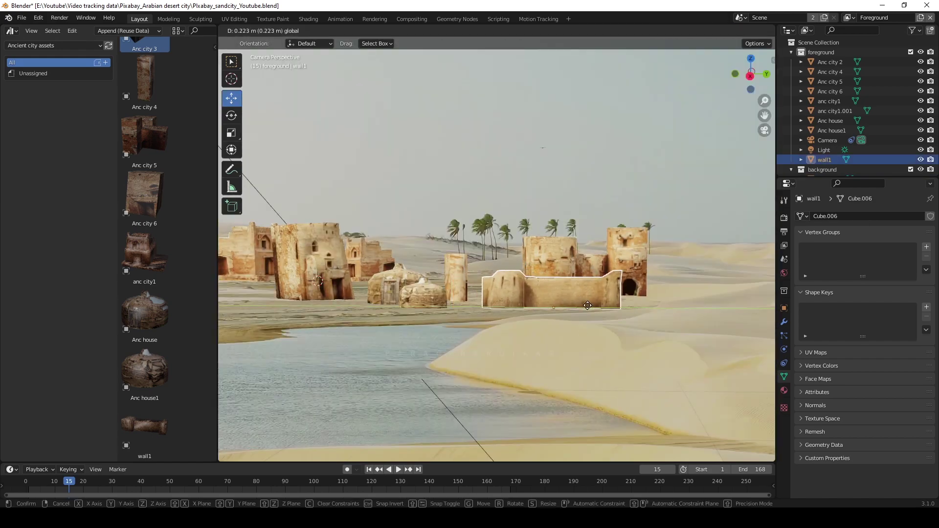
pyautogui.click(557, 304)
# Move the small domed hut beside the buildings.
pyautogui.click(421, 296)
pyautogui.scroll(-2, 374, 304)
pyautogui.press('g')
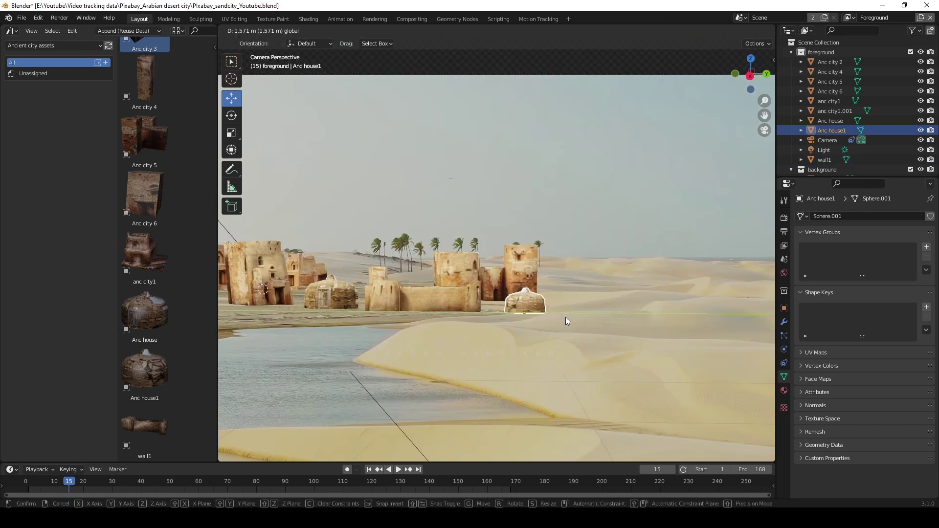
pyautogui.click(617, 300)
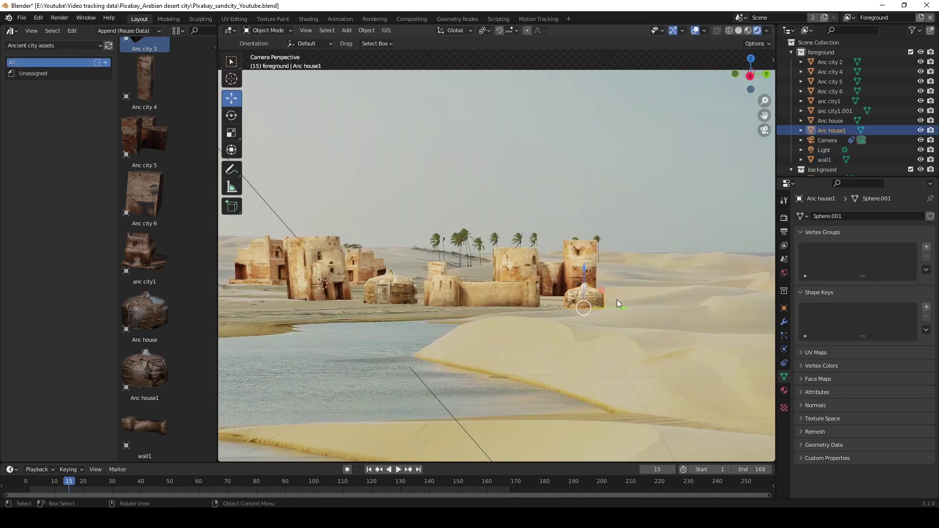
# Duplicate the wall section and slide the copy along X to extend the wall.
pyautogui.scroll(2, 444, 333)
pyautogui.click(577, 293)
pyautogui.hotkey('shift', 'd')
pyautogui.press('y')
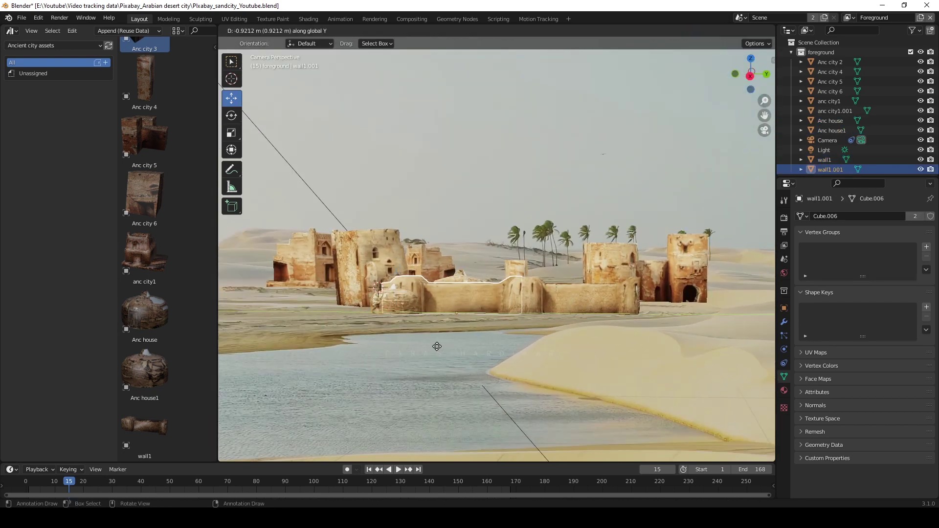
pyautogui.click(487, 342)
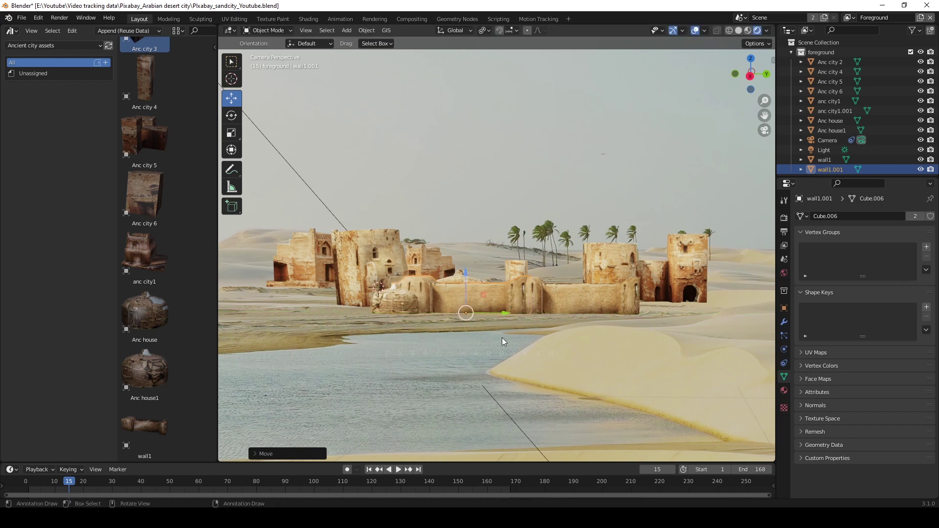
pyautogui.press('g')
pyautogui.press('x')
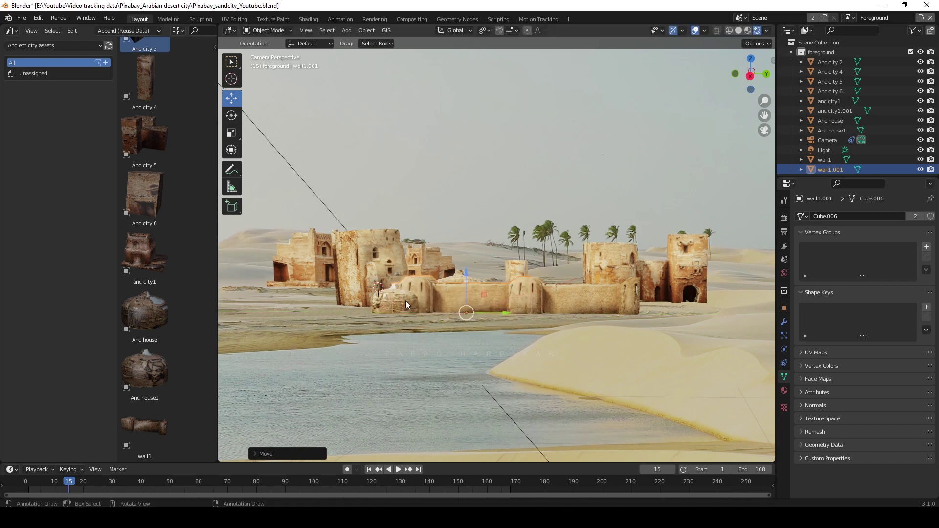
pyautogui.click(399, 347)
# Add another wall copy, sliding it along the wall line.
pyautogui.click(471, 325)
pyautogui.hotkey('shift', 'd')
pyautogui.press('y')
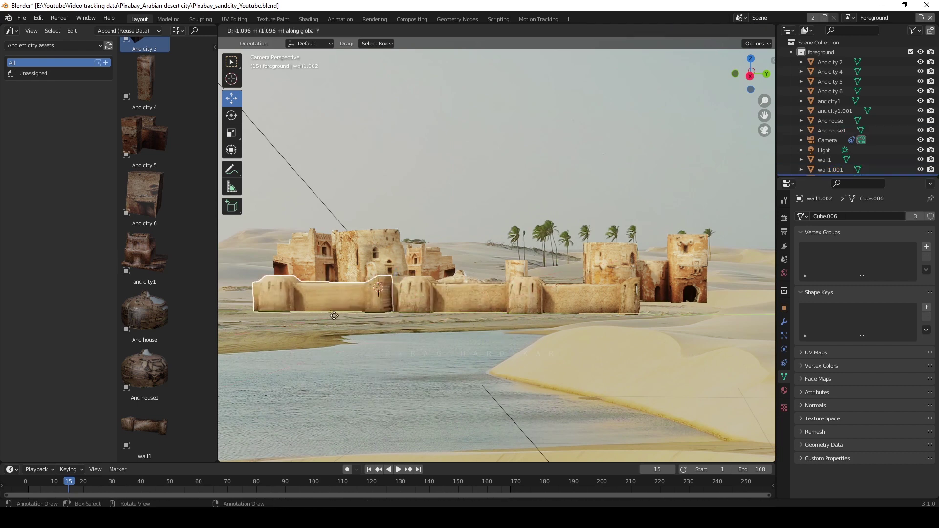
pyautogui.moveTo(389, 311); pyautogui.dragTo(396, 299)
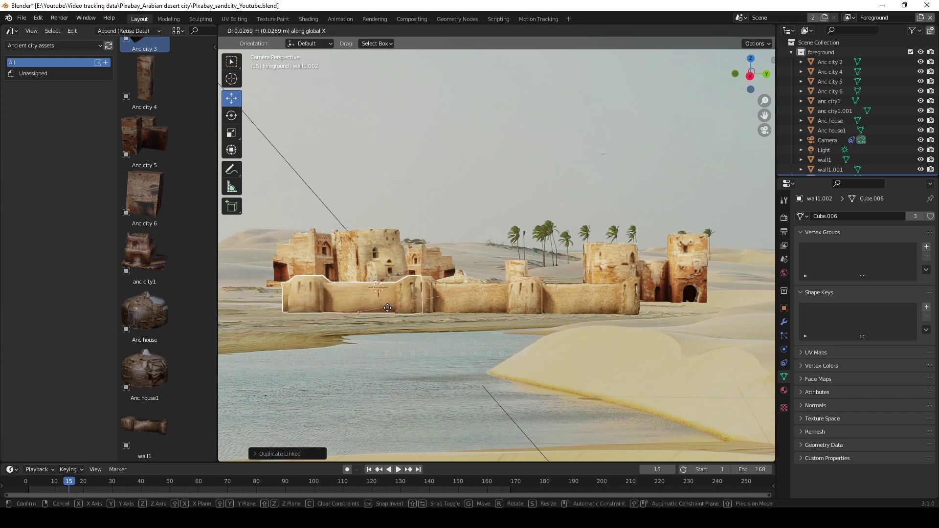
pyautogui.click(388, 308)
# Make a linked copy of Anc city 5, place it further left and mirror it.
pyautogui.hotkey('alt', 'd')
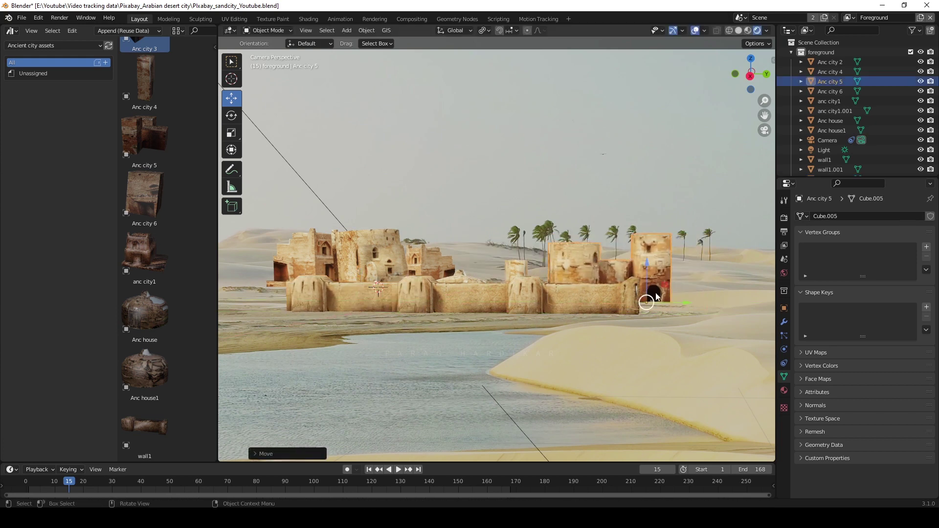
pyautogui.click(271, 293)
pyautogui.scroll(2, 271, 292)
pyautogui.rightClick(367, 288)
pyautogui.click(441, 412)
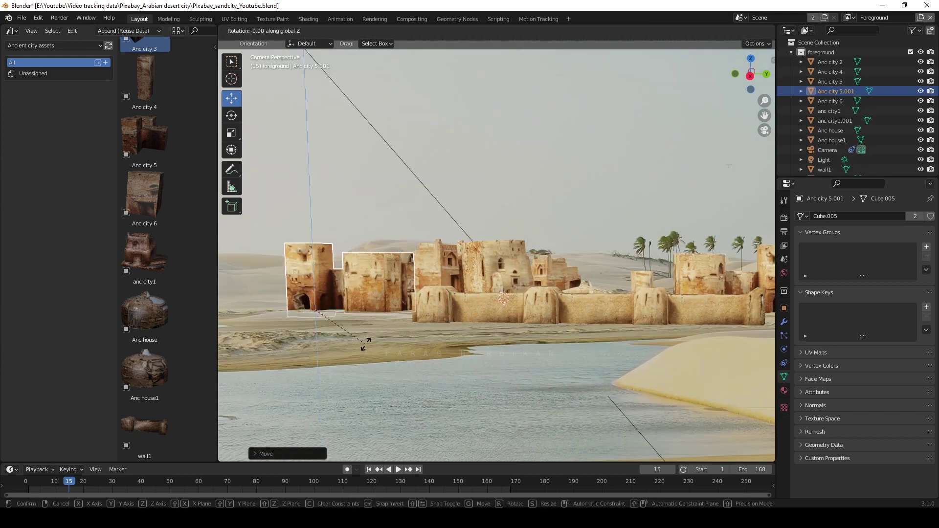
# Move the Anc city 6 and anc city1 buildings behind the wall.
pyautogui.click(324, 266)
pyautogui.press('g')
pyautogui.click(410, 300)
pyautogui.click(538, 276)
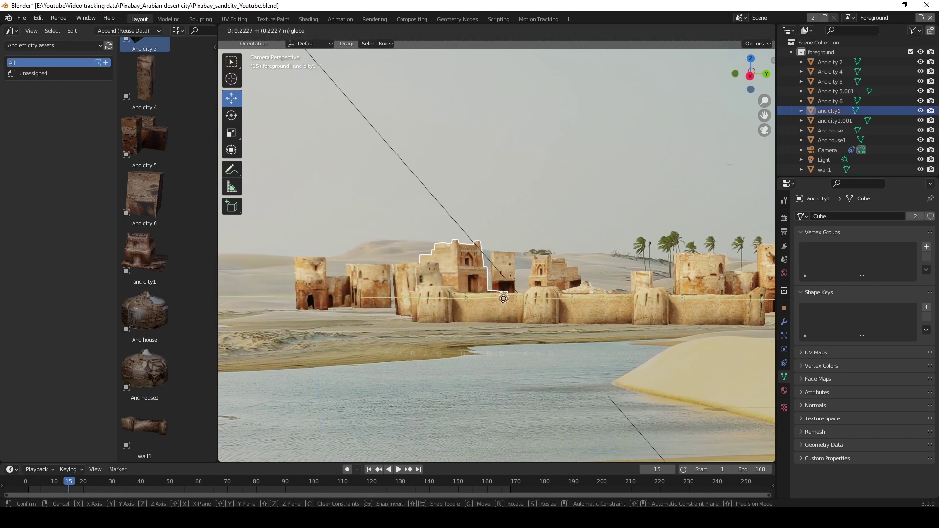
pyautogui.click(538, 277)
pyautogui.moveTo(578, 298); pyautogui.dragTo(570, 299)
pyautogui.keyDown('shift'); pyautogui.moveTo(571, 300); pyautogui.dragTo(551, 339, button='middle'); pyautogui.keyUp('shift')
# Reposition the right-end wall section, preview playback, and add a linked wall copy at the left end.
pyautogui.click(485, 313)
pyautogui.press('g')
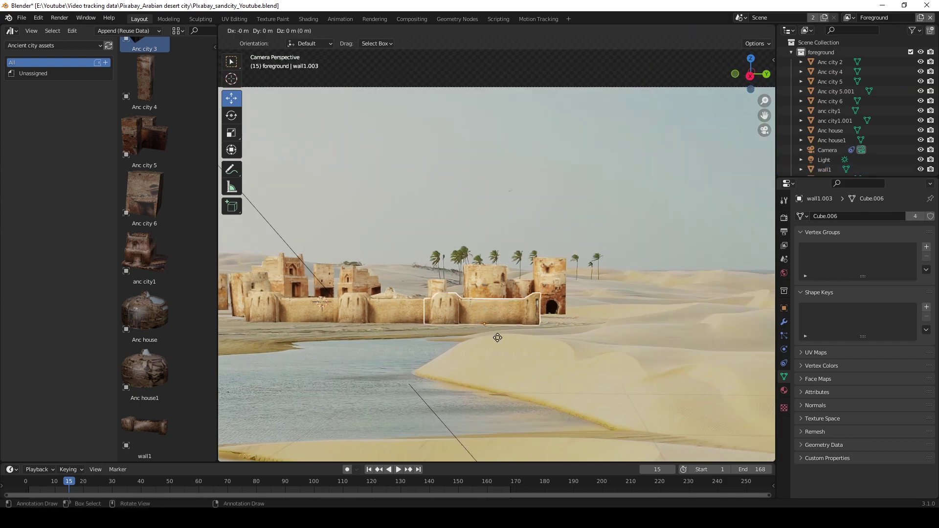
pyautogui.press('space')
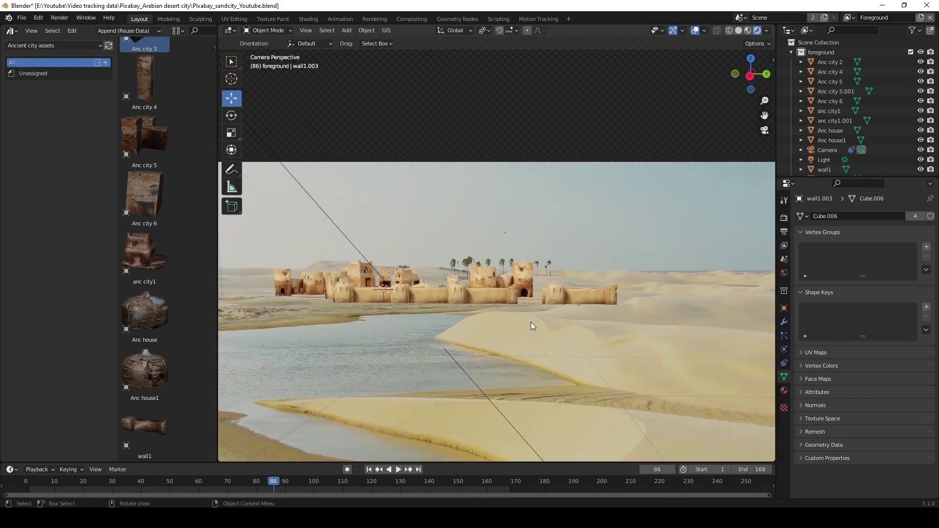
pyautogui.press('space')
pyautogui.press('g')
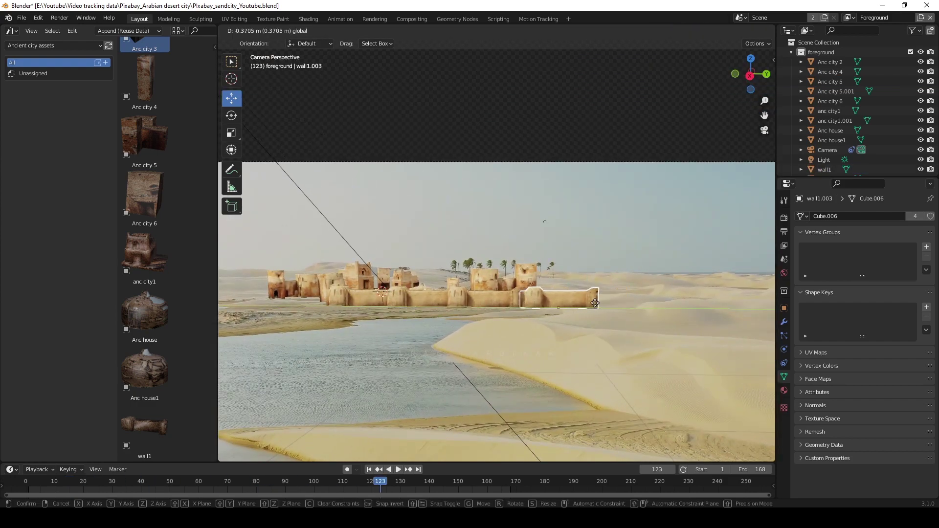
pyautogui.click(595, 304)
pyautogui.hotkey('alt', 'd')
pyautogui.click(437, 307)
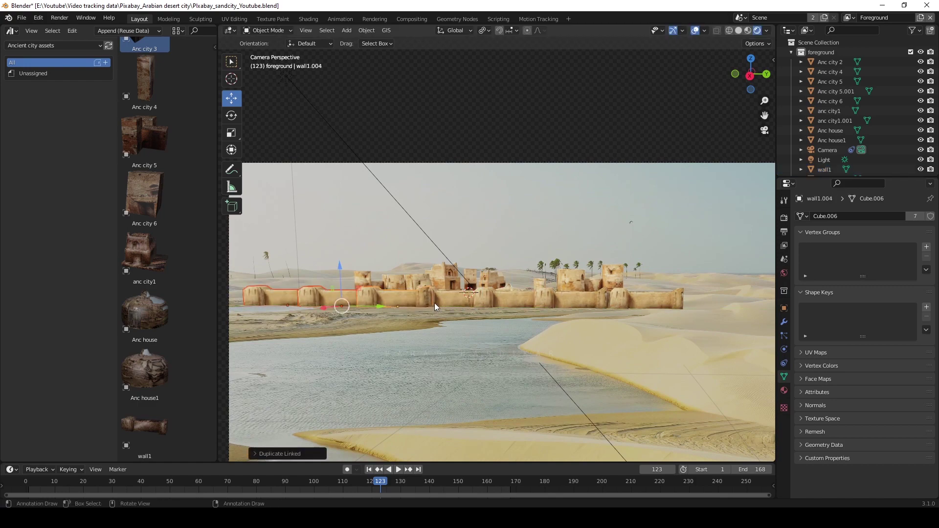
pyautogui.click(422, 324)
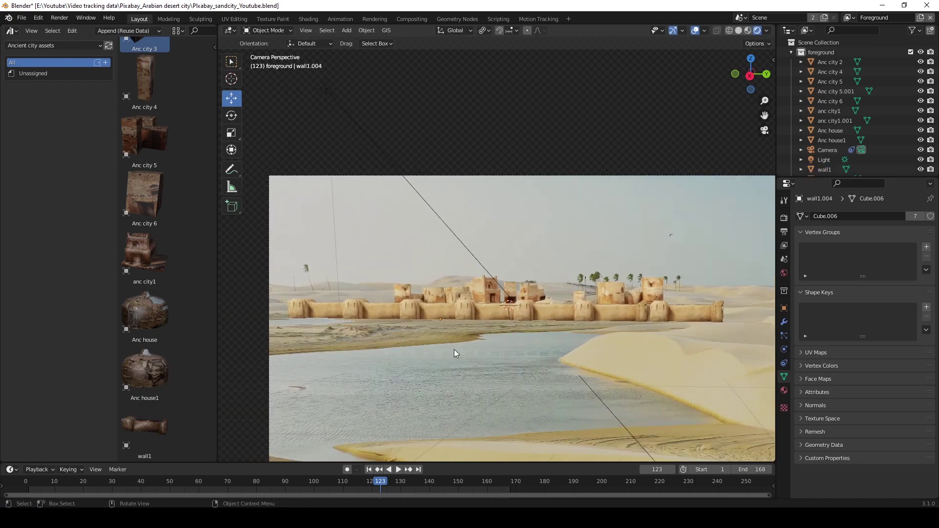
# Enlarge Anc city 5.001 and adjust the original Anc city 5 building.
pyautogui.scroll(2, 454, 349)
pyautogui.click(392, 318)
pyautogui.press('s')
pyautogui.click(466, 343)
pyautogui.click(645, 396)
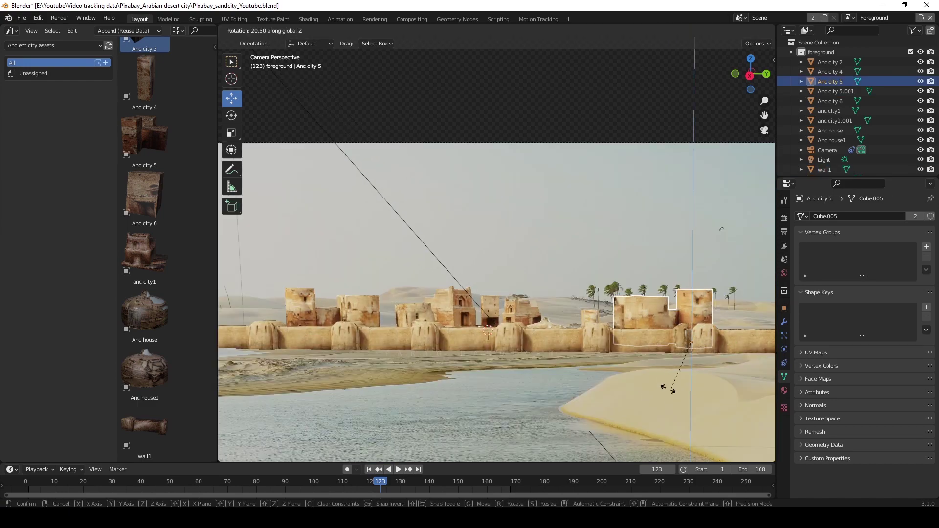
pyautogui.click(650, 391)
pyautogui.click(587, 357)
pyautogui.click(621, 338)
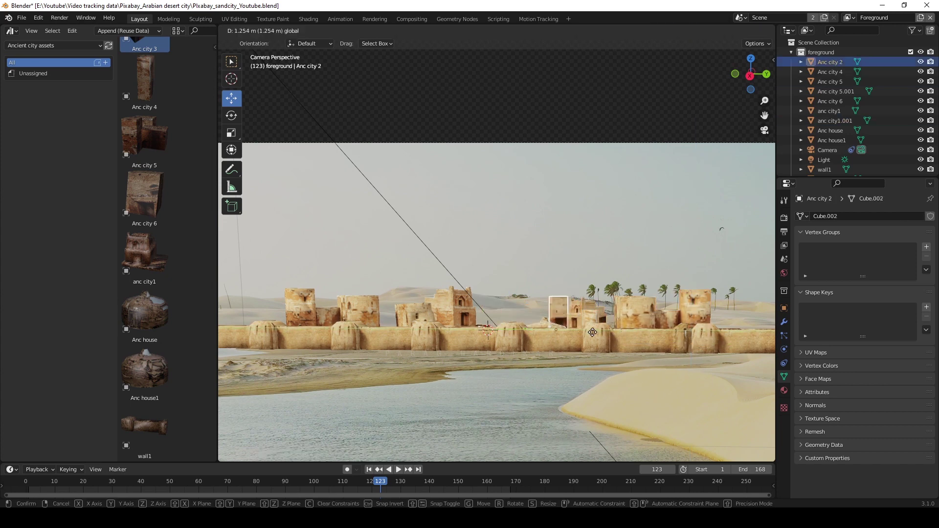
# Move another building and scale Anc city 5.001 up to 1.3478.
pyautogui.click(553, 313)
pyautogui.click(447, 335)
pyautogui.press('g')
pyautogui.click(452, 344)
pyautogui.click(362, 313)
pyautogui.press('s')
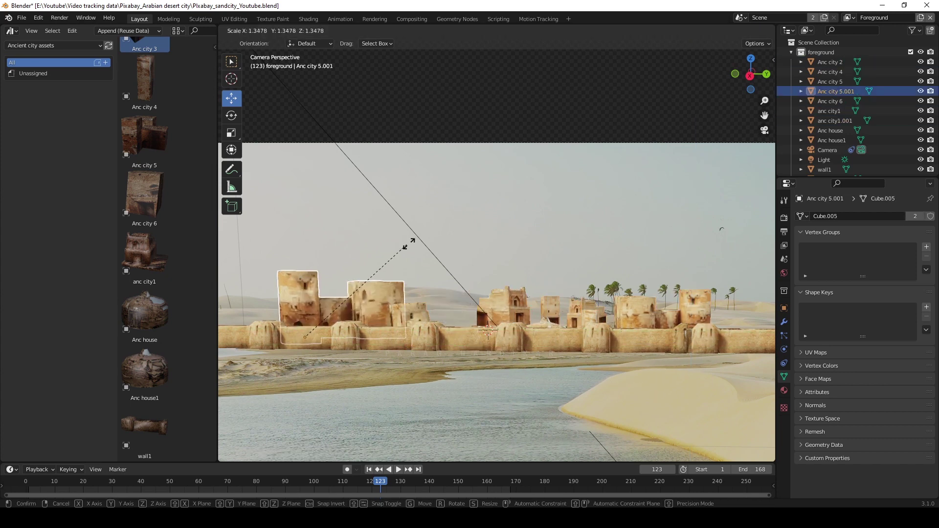
pyautogui.press('KP_0')
pyautogui.click(445, 203)
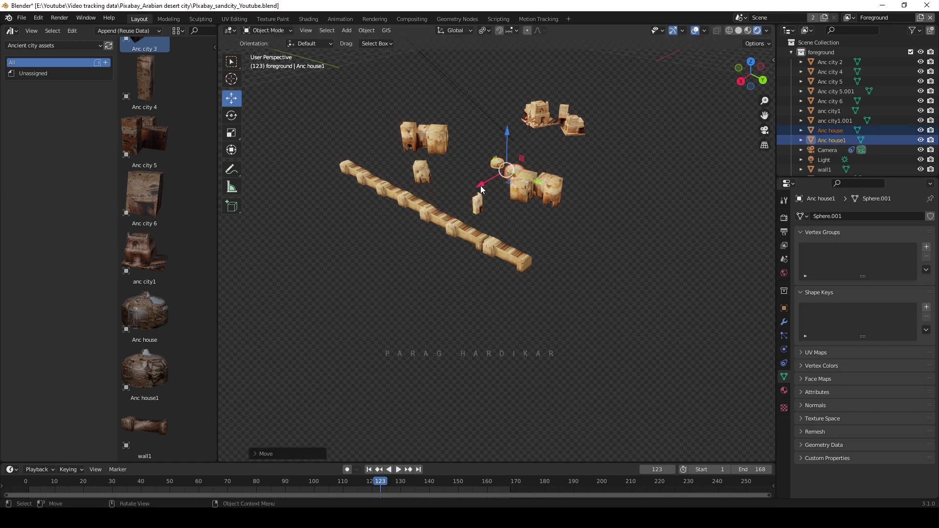
# Place the Anc house hut at the foot of the wall and scale it down.
pyautogui.press('KP_0')
pyautogui.press('g')
pyautogui.rightClick(500, 328)
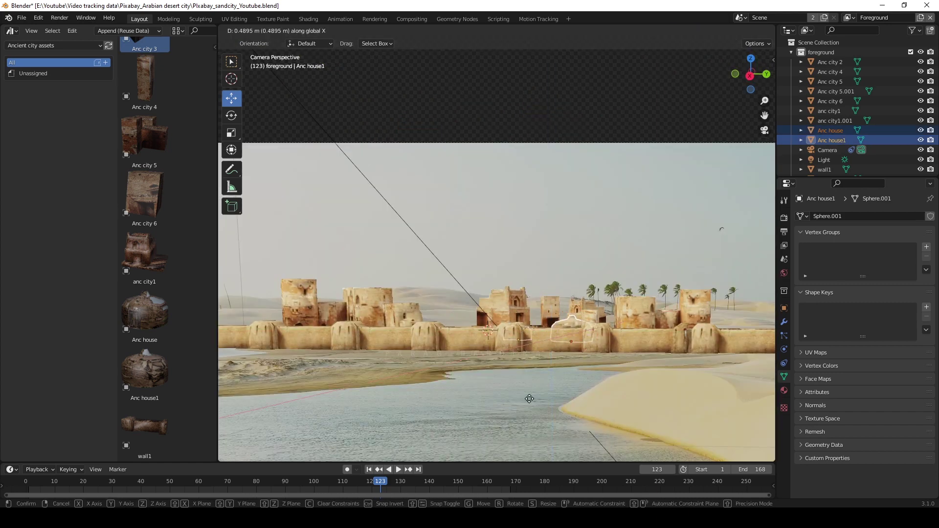
pyautogui.click(646, 404)
pyautogui.press('s')
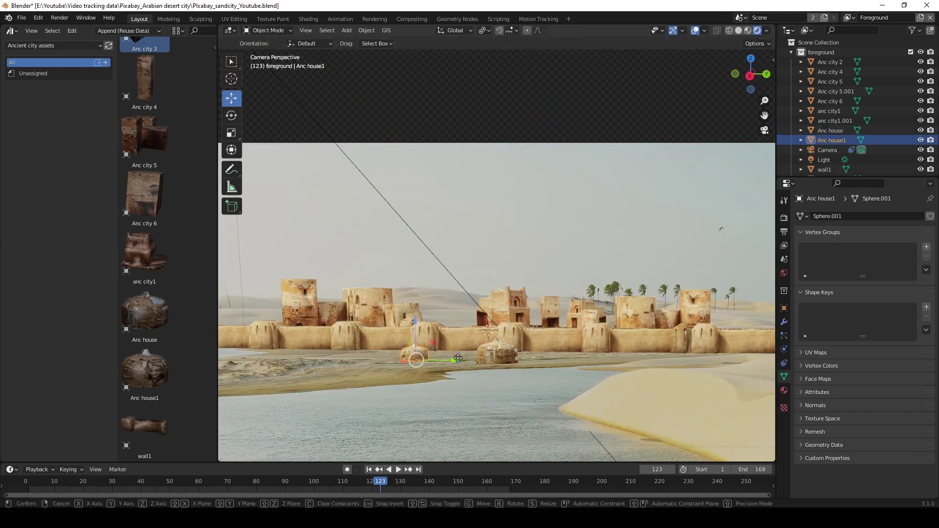
# Duplicate the hut and slide the copy along the wall.
pyautogui.hotkey('shift', 'd')
pyautogui.press('y')
pyautogui.click(444, 378)
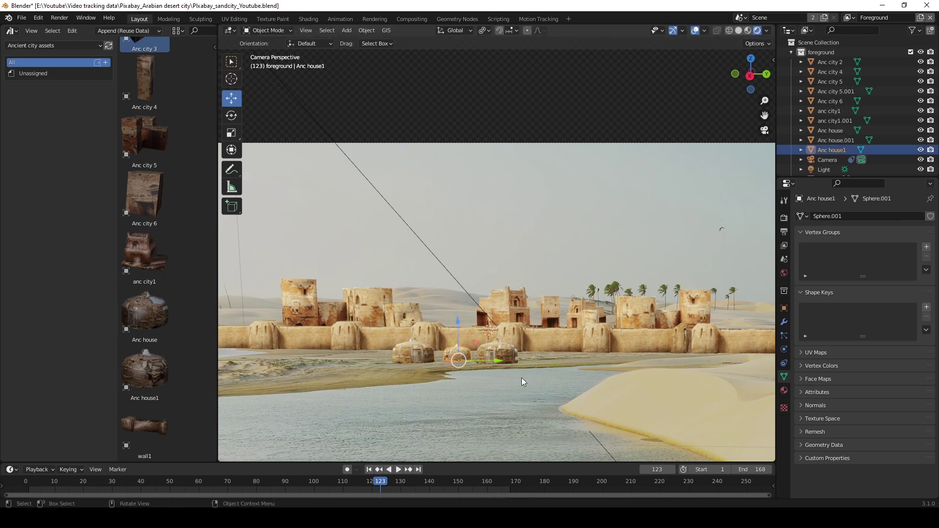
pyautogui.press('g')
pyautogui.click(465, 363)
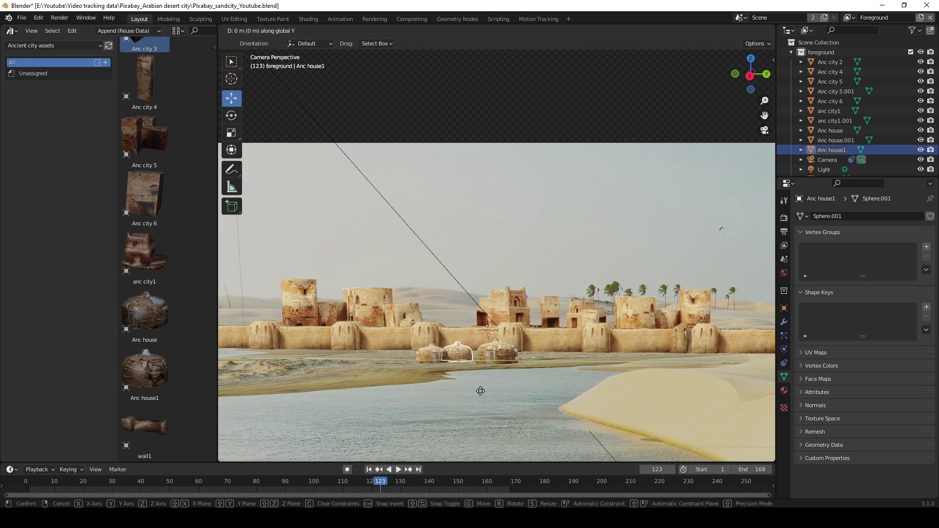
pyautogui.click(480, 392)
# Duplicate two huts and move one copy along the X axis.
pyautogui.click(432, 353)
pyautogui.keyDown('shift'); pyautogui.click(497, 352); pyautogui.keyUp('shift')
pyautogui.hotkey('shift', 'd')
pyautogui.click(390, 354)
pyautogui.press('g')
pyautogui.press('x')
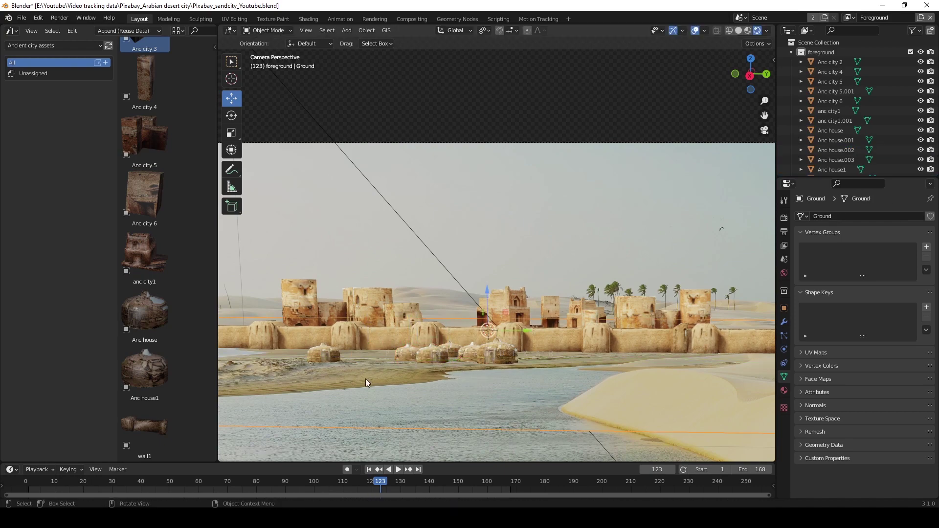
# Position the remaining copied huts before the wall, up to Anc house.007.
pyautogui.click(440, 356)
pyautogui.scroll(-2, 404, 372)
pyautogui.scroll(-1, 421, 317)
pyautogui.hotkey('ctrl', 'space')
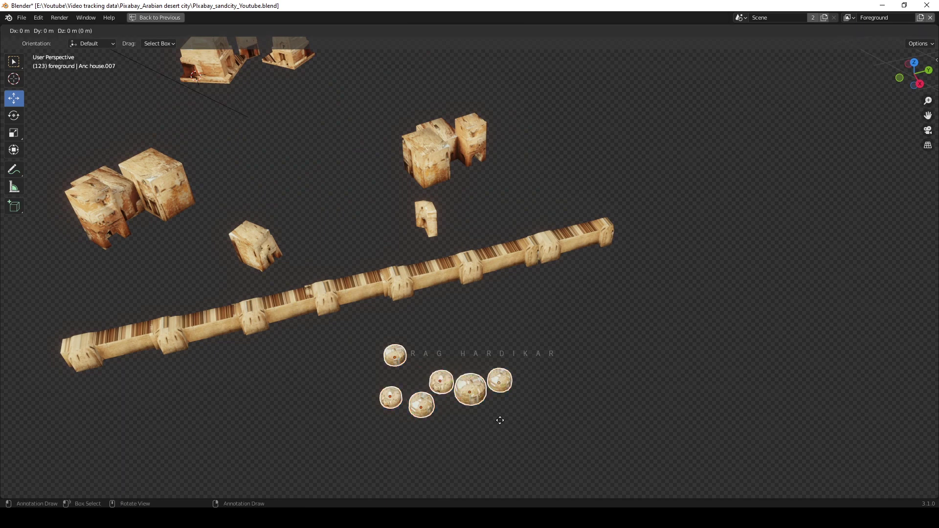
pyautogui.click(494, 319)
pyautogui.press('KP_0')
# Randomize the huts' locations (X −0.83 m, Y 0.43 m) and shift them left along the wall.
pyautogui.press('space')
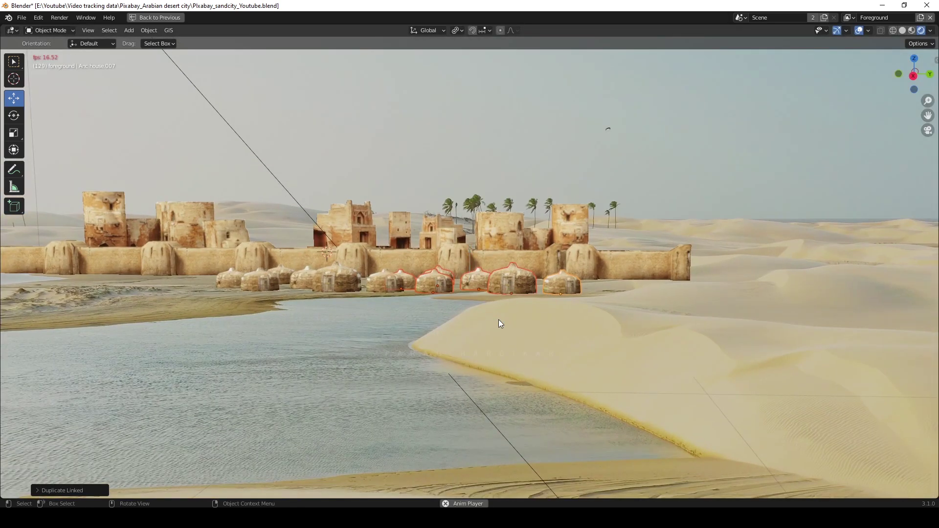
pyautogui.press('space')
pyautogui.press('F3')
pyautogui.write('random')
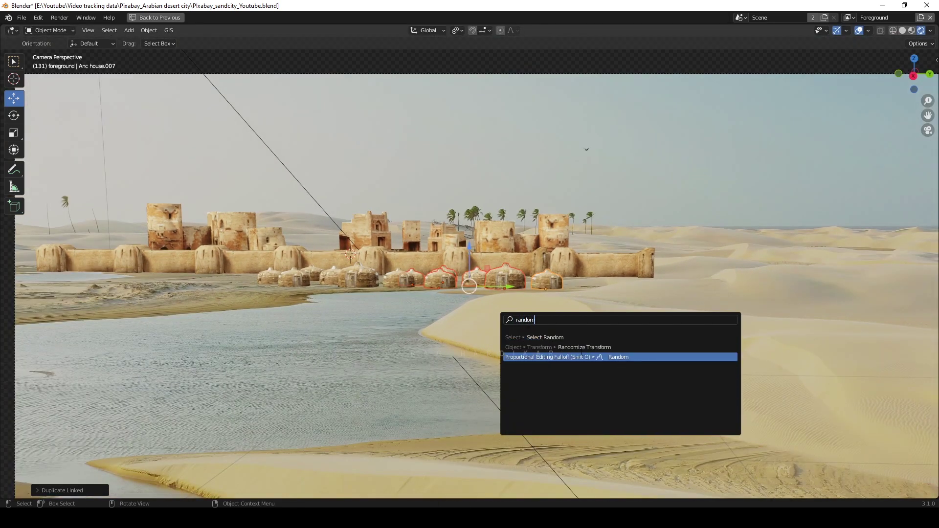
pyautogui.click(585, 347)
pyautogui.click(41, 491)
pyautogui.moveTo(126, 384); pyautogui.dragTo(147, 384)
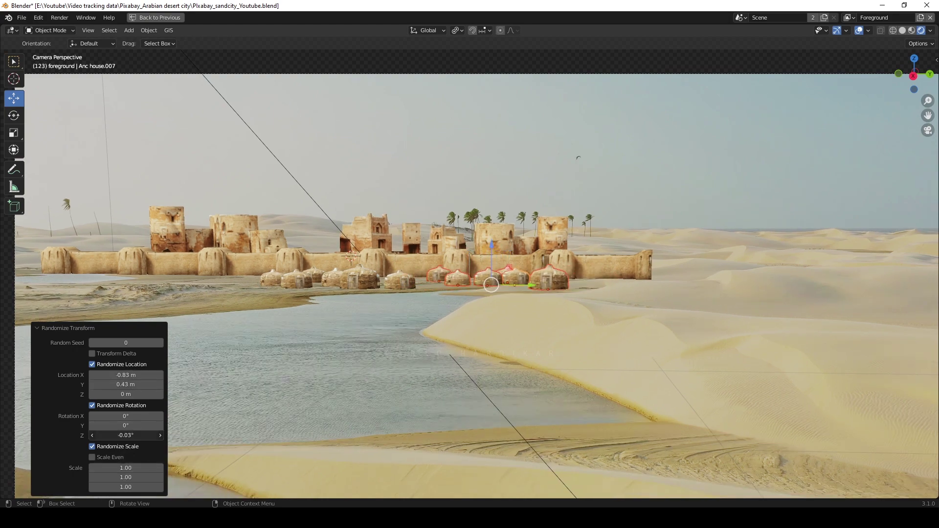
pyautogui.moveTo(489, 283); pyautogui.dragTo(315, 284)
pyautogui.scroll(-2, 319, 283)
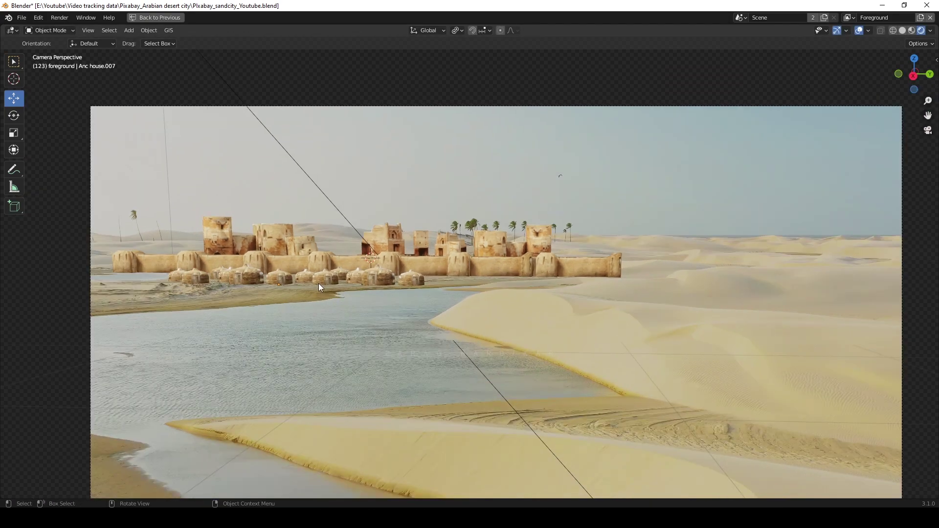
pyautogui.click(315, 285)
# Mirror one hut along global Y and move it into a new spot.
pyautogui.click(380, 285)
pyautogui.rightClick(413, 305)
pyautogui.moveTo(437, 284)
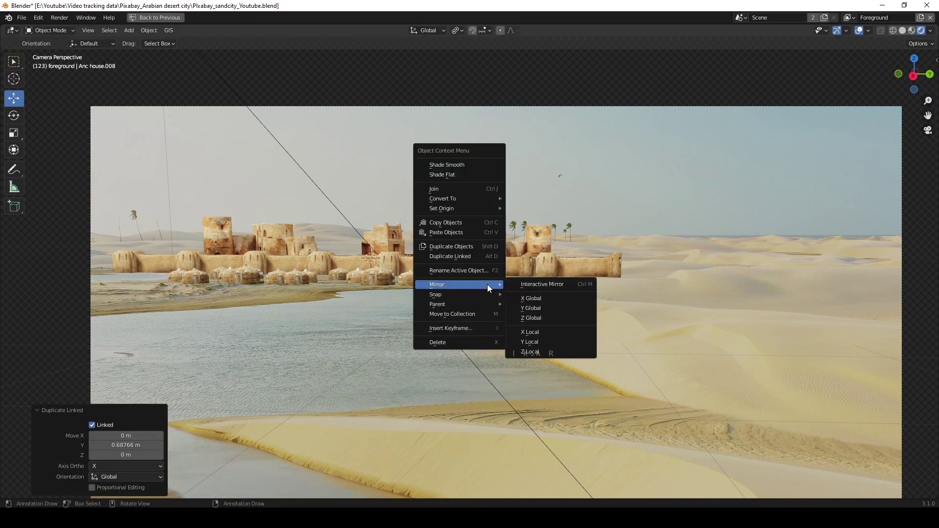
pyautogui.click(541, 309)
pyautogui.press('g')
pyautogui.click(198, 266)
pyautogui.scroll(-2, 307, 302)
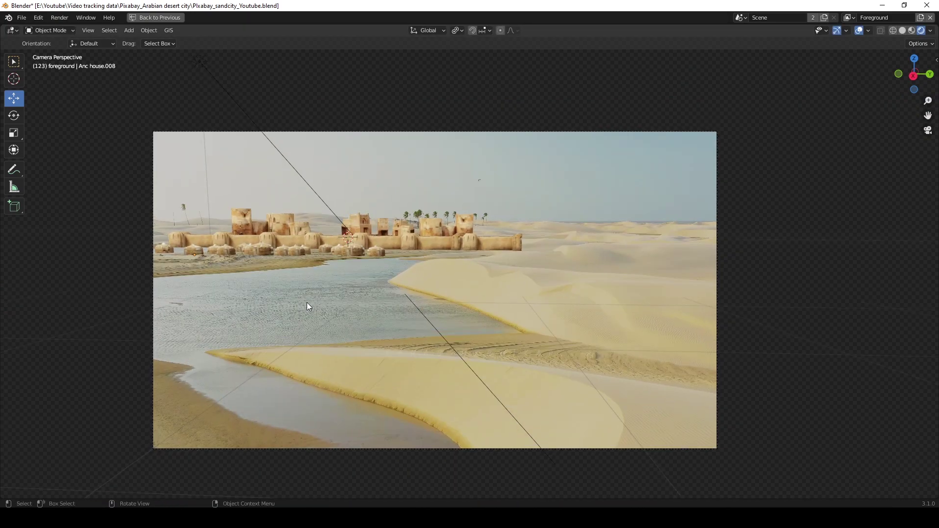
pyautogui.moveTo(376, 252); pyautogui.dragTo(442, 272, button='middle')
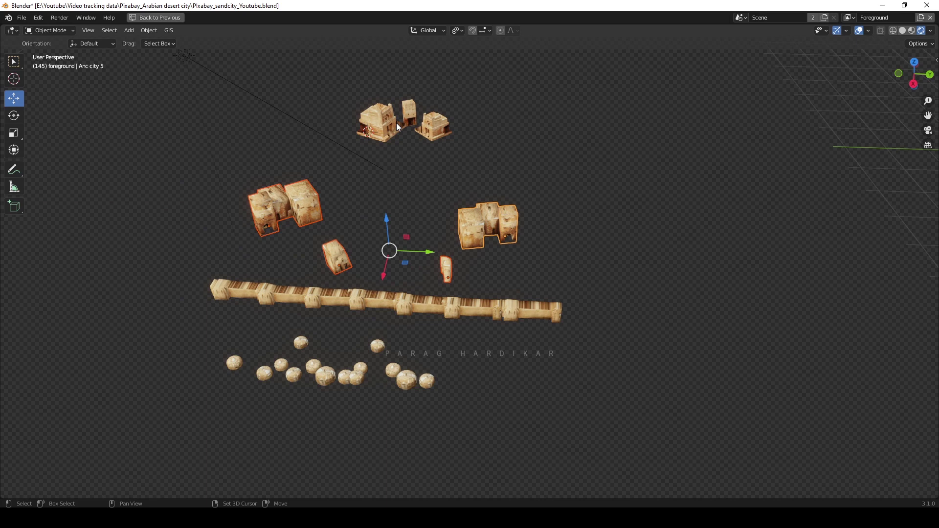
# Make linked copies of the back buildings along X and randomize their transforms.
pyautogui.press('KP_0')
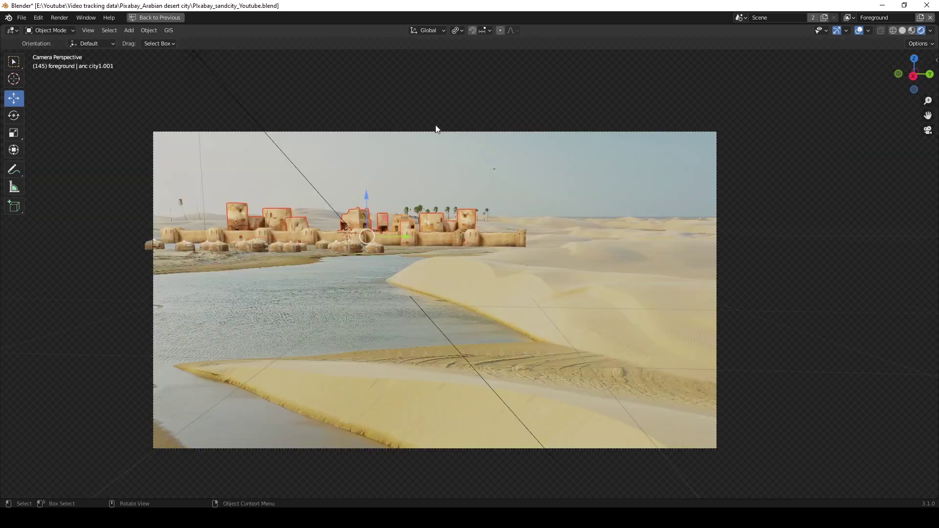
pyautogui.hotkey('alt', 'd')
pyautogui.press('x')
pyautogui.click(425, 231)
pyautogui.press('F3')
pyautogui.write('randomize')
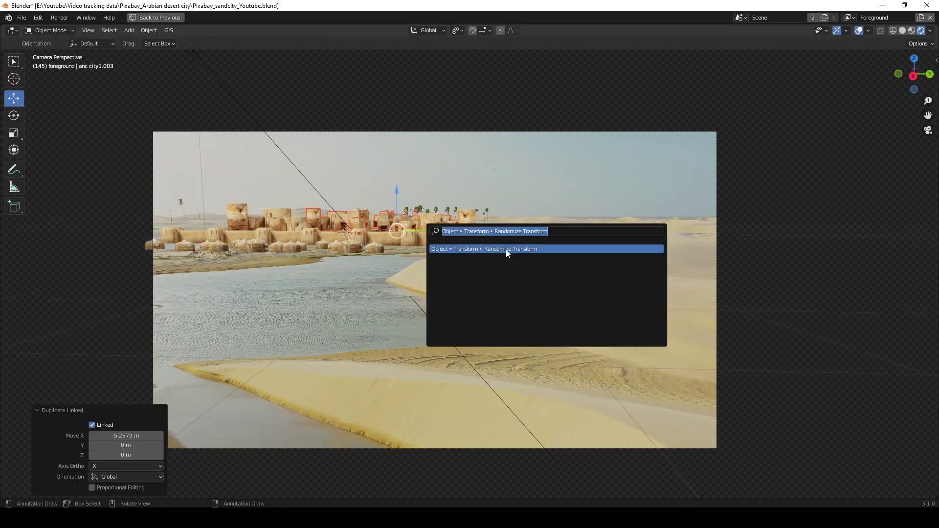
pyautogui.click(506, 249)
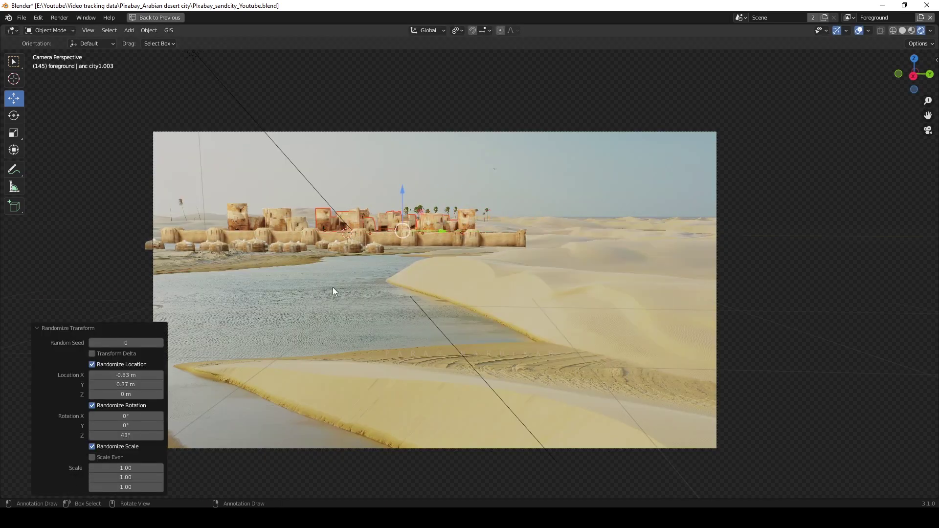
# Slide the houses left along Y and add another linked copy further left, up to anc city1.005.
pyautogui.press('g')
pyautogui.press('y')
pyautogui.press('Return')
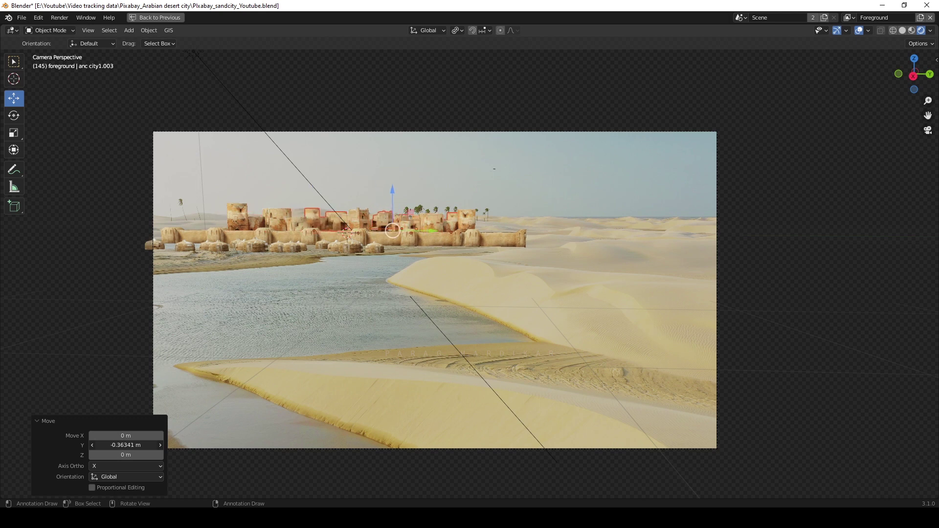
pyautogui.hotkey('alt', 'd')
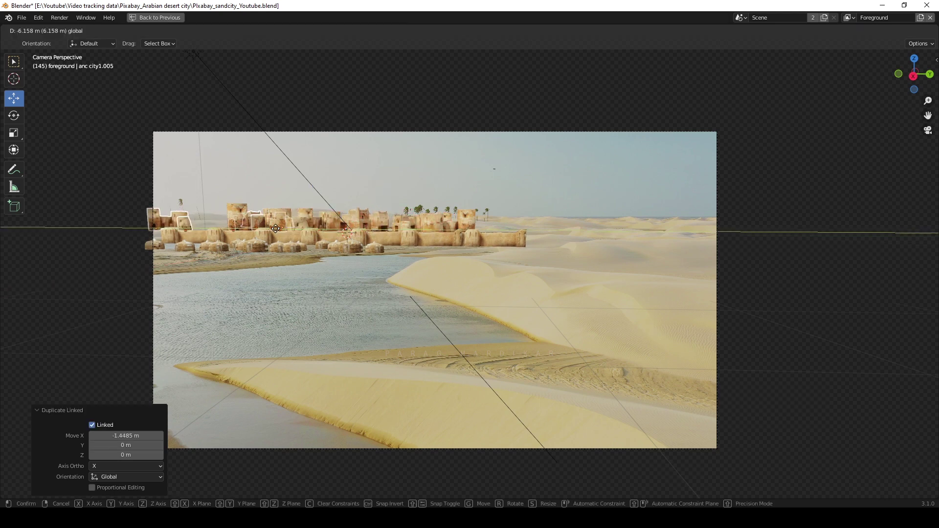
pyautogui.press('y')
pyautogui.press('Return')
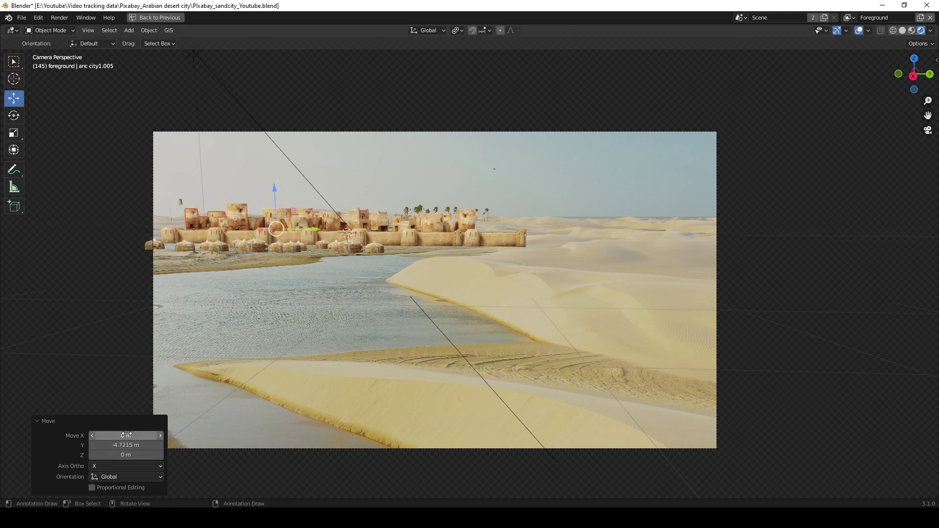
pyautogui.press('Escape')
# Add a linked wall copy at the city's right end, moved along Y and X and rotated about Z.
pyautogui.scroll(-1, 344, 309)
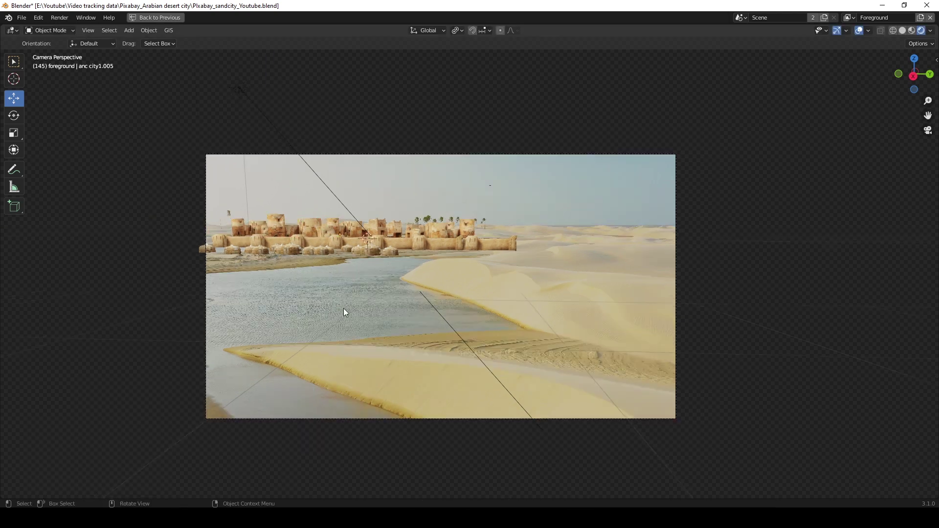
pyautogui.scroll(1, 483, 221)
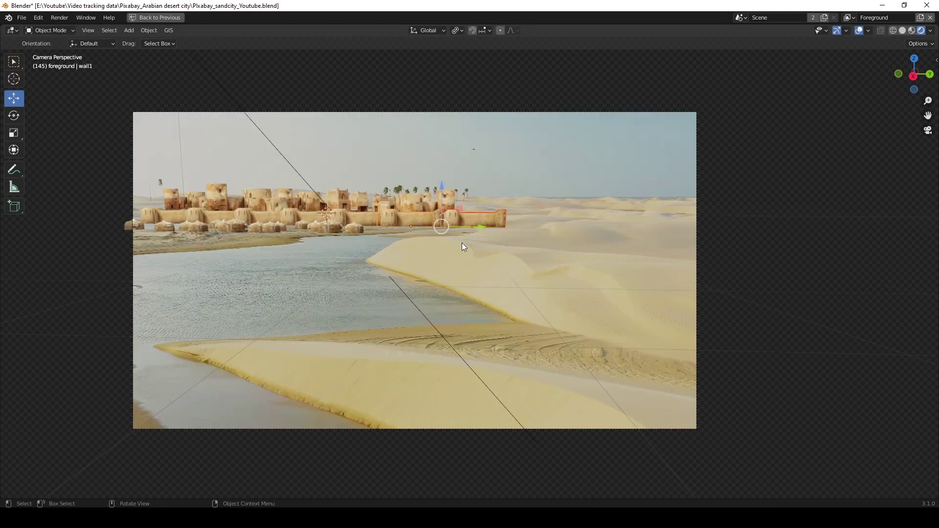
pyautogui.hotkey('alt', 'd')
pyautogui.press('y')
pyautogui.press('Return')
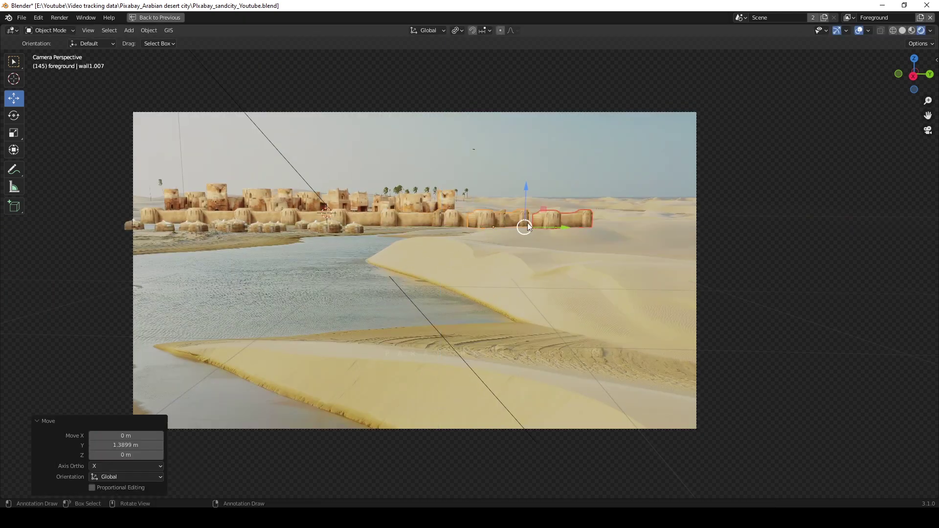
pyautogui.press('g')
pyautogui.press('x')
pyautogui.press('Return')
pyautogui.press('r')
pyautogui.press('z')
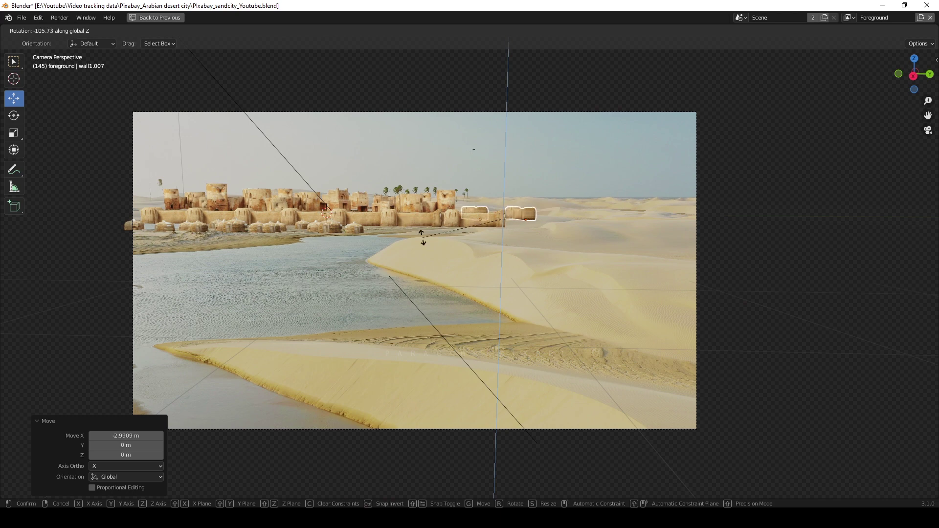
pyautogui.press('Escape')
pyautogui.click(457, 31)
pyautogui.press('Return')
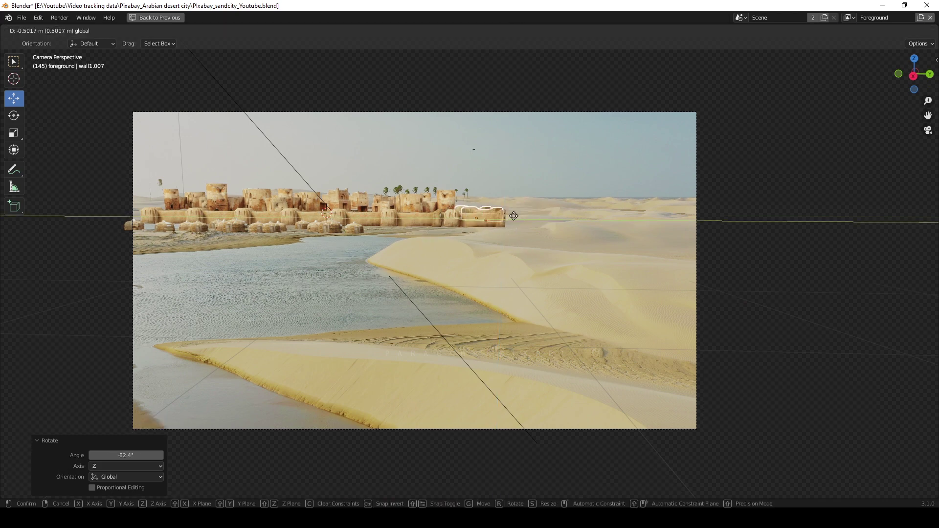
# Play the footage to check the new wall against the neighbouring wall piece.
pyautogui.press('space')
pyautogui.scroll(-1, 489, 225)
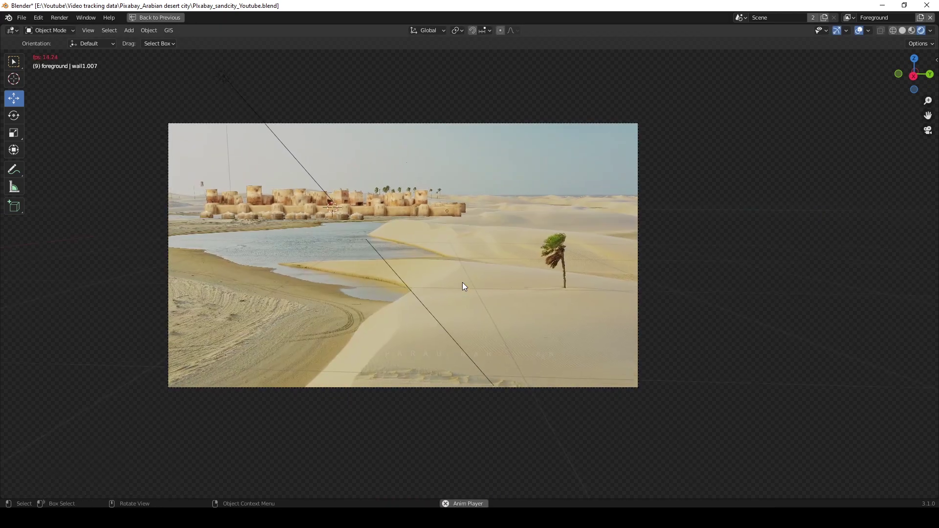
pyautogui.press('space')
pyautogui.click(221, 215)
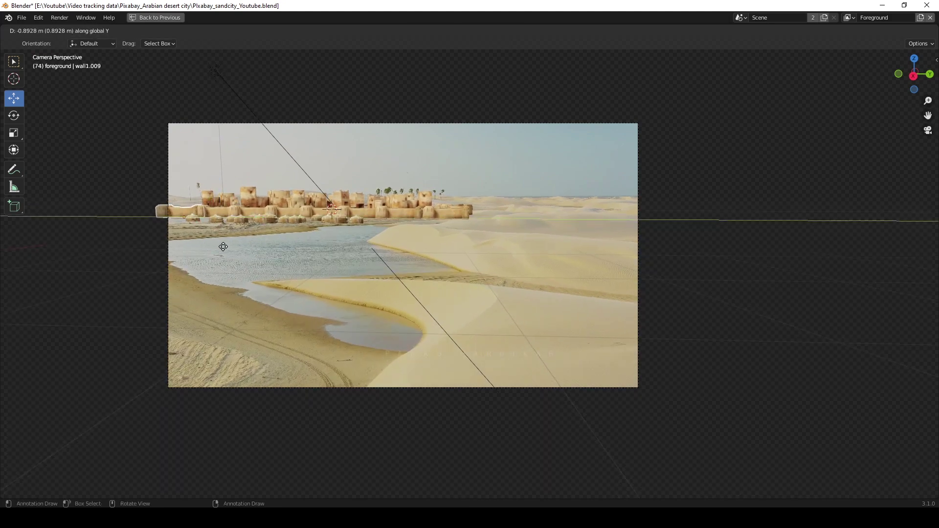
pyautogui.press('space')
pyautogui.scroll(-1, 472, 215)
pyautogui.scroll(2, 482, 287)
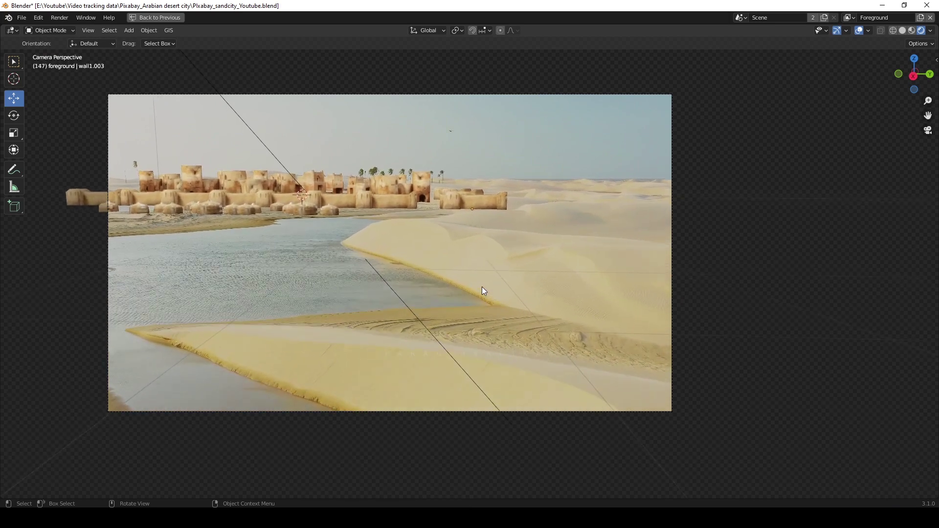
pyautogui.hotkey('ctrl', 'space')
# Duplicate the city buildings farther along and randomize the copies' X and Y offsets.
pyautogui.press('Escape')
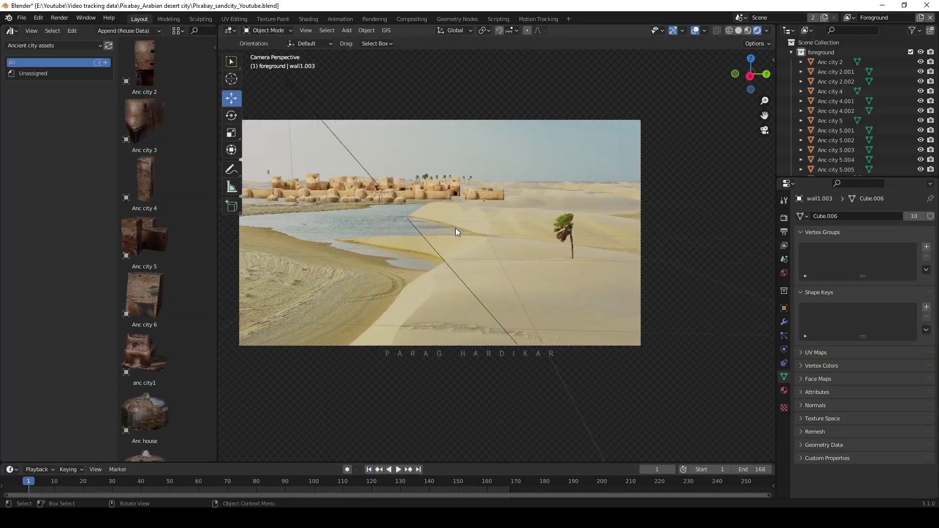
pyautogui.click(403, 196)
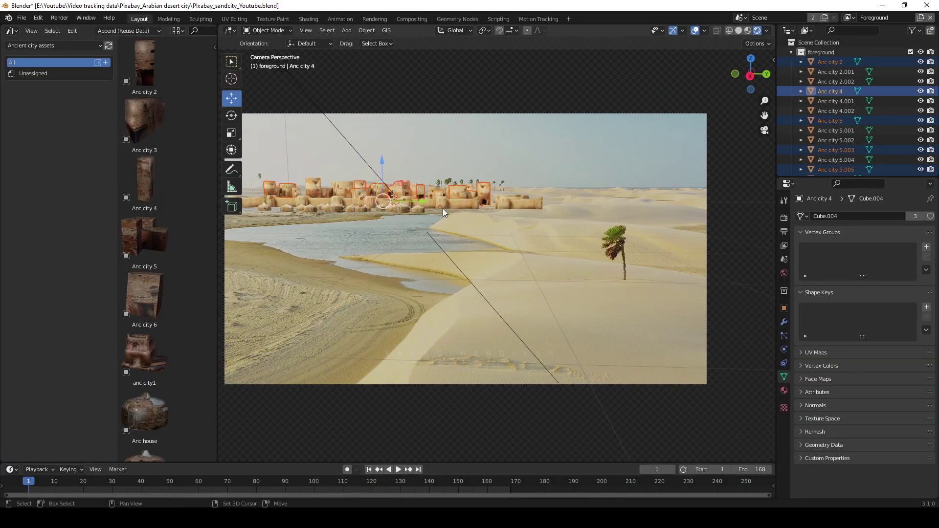
pyautogui.hotkey('shift', 'd')
pyautogui.click(508, 211)
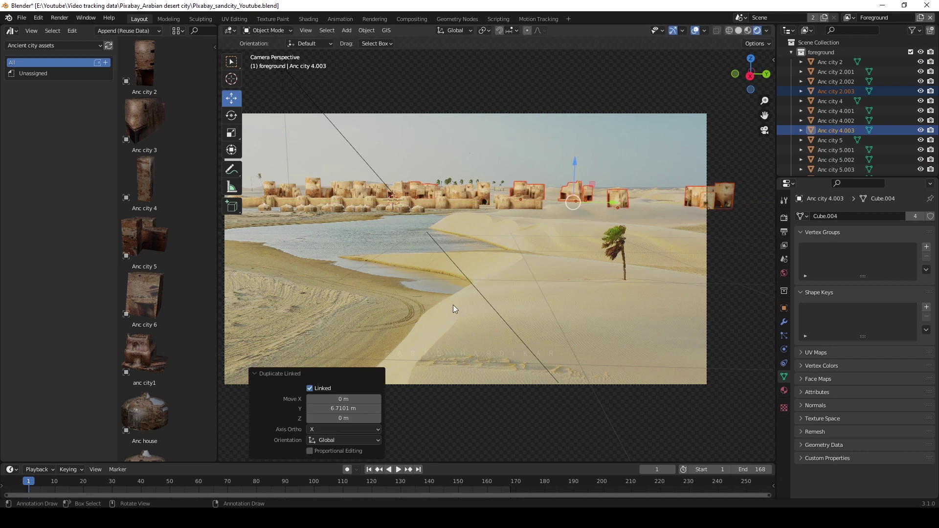
pyautogui.press('F3')
pyautogui.press('Return')
pyautogui.moveTo(344, 348)
pyautogui.mouseDown()
pyautogui.moveTo(362, 348)
pyautogui.moveTo(337, 339)
pyautogui.mouseUp()
pyautogui.click(544, 228)
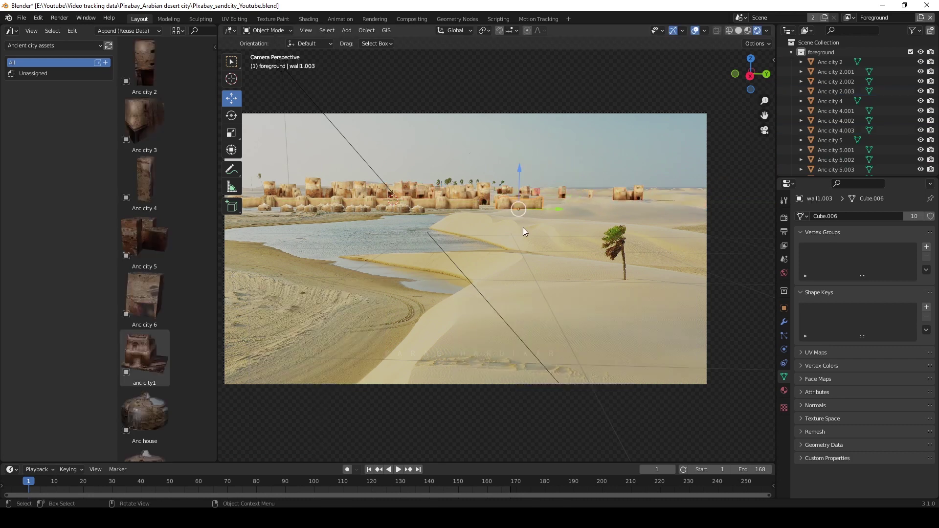
# Delete the stray Anc city 4.003 duplicate.
pyautogui.scroll(-1, 519, 234)
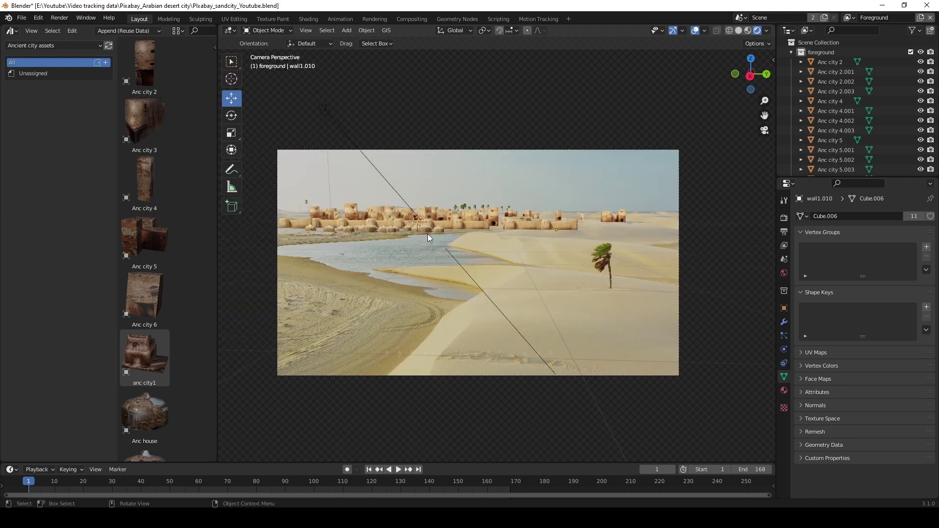
pyautogui.scroll(3, 428, 234)
pyautogui.click(409, 231)
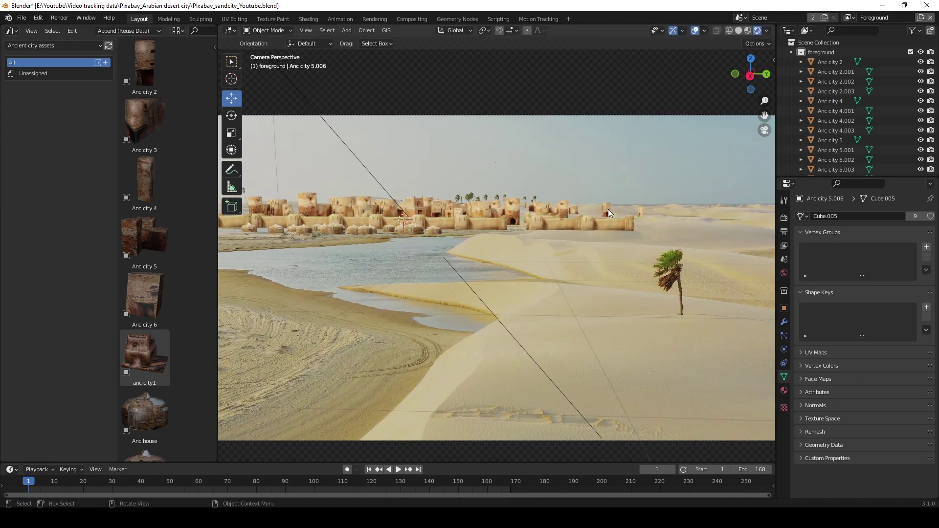
pyautogui.press('Delete')
pyautogui.scroll(-1, 644, 209)
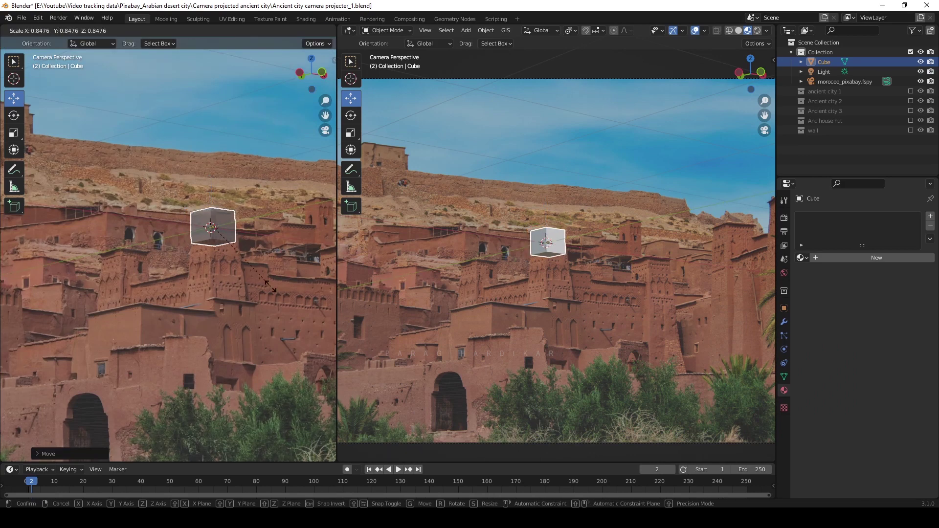
# Finish sizing the cube and extrude its face into a tower in Edit Mode.
pyautogui.click(266, 284)
pyautogui.press('Tab')
pyautogui.scroll(2, 556, 259)
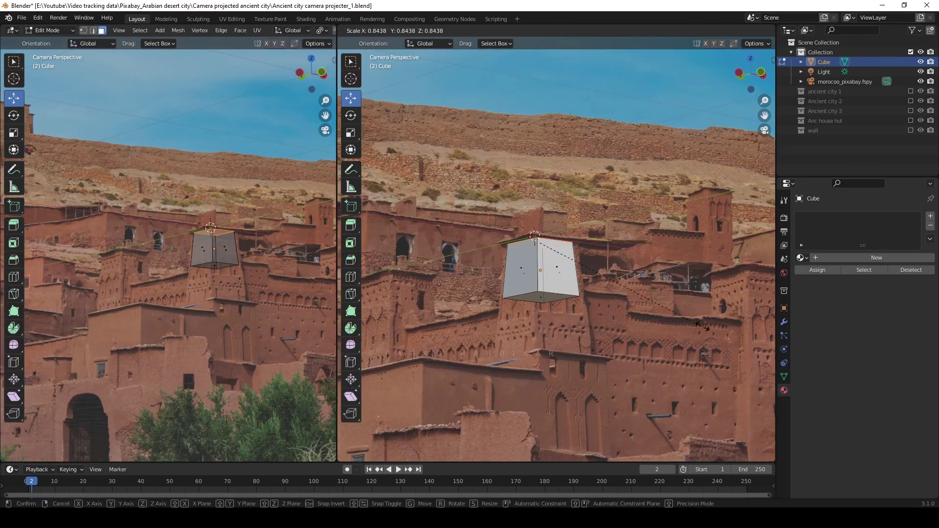
pyautogui.press('e')
pyautogui.click(555, 290)
pyautogui.keyDown('shift'); pyautogui.moveTo(555, 289); pyautogui.dragTo(558, 308, button='middle'); pyautogui.keyUp('shift')
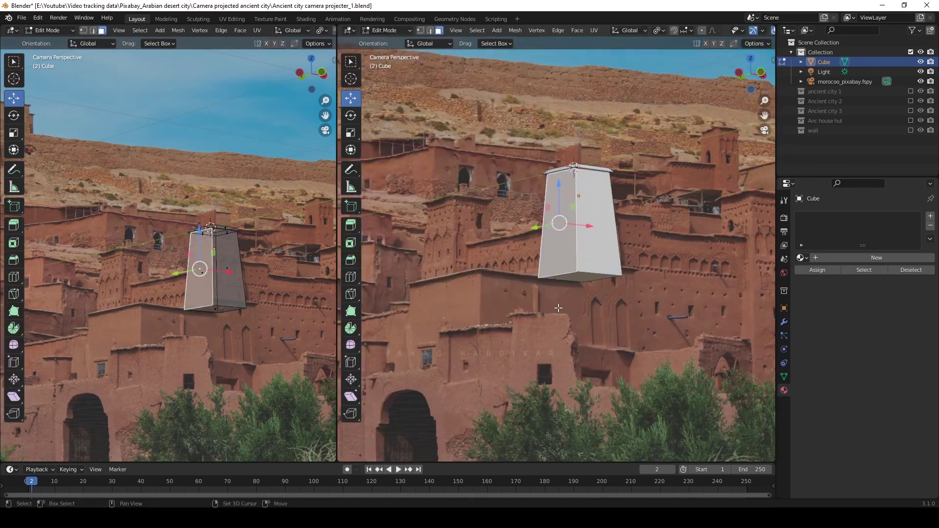
# Duplicate two more towers beside it and extrude wall blocks between them.
pyautogui.hotkey('shift', 'd')
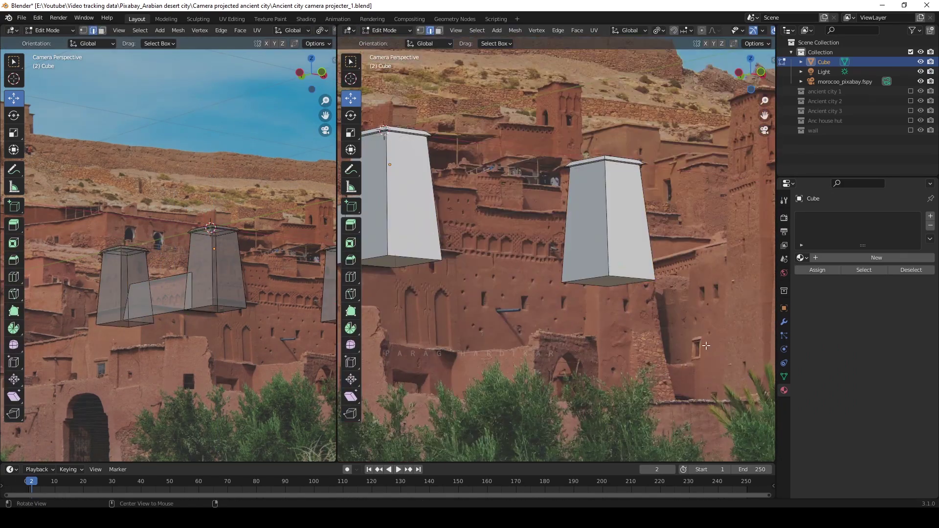
pyautogui.click(649, 287)
pyautogui.hotkey('shift', 'd')
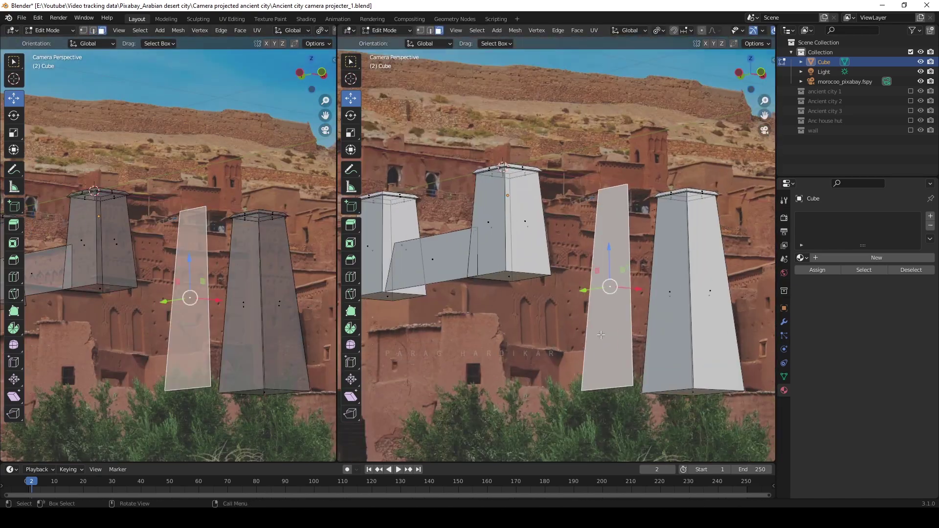
pyautogui.click(615, 382)
pyautogui.press('e')
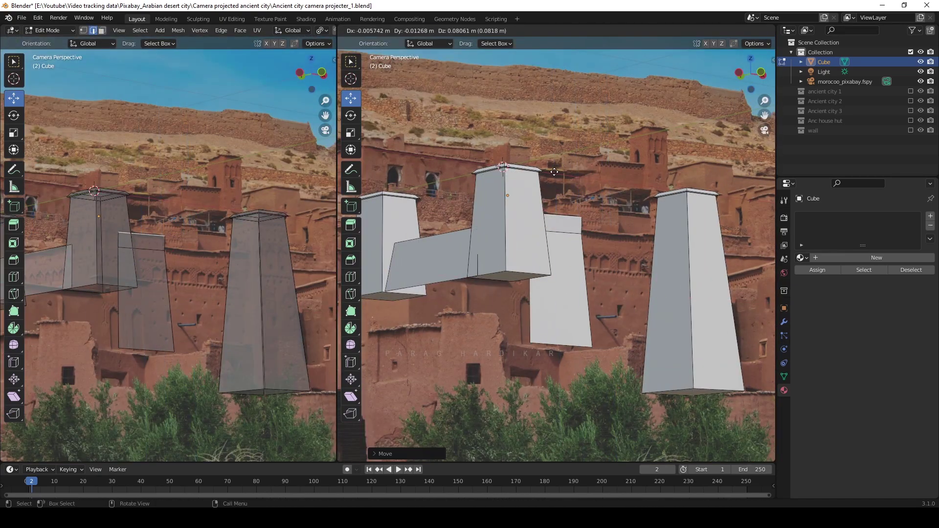
pyautogui.click(497, 324)
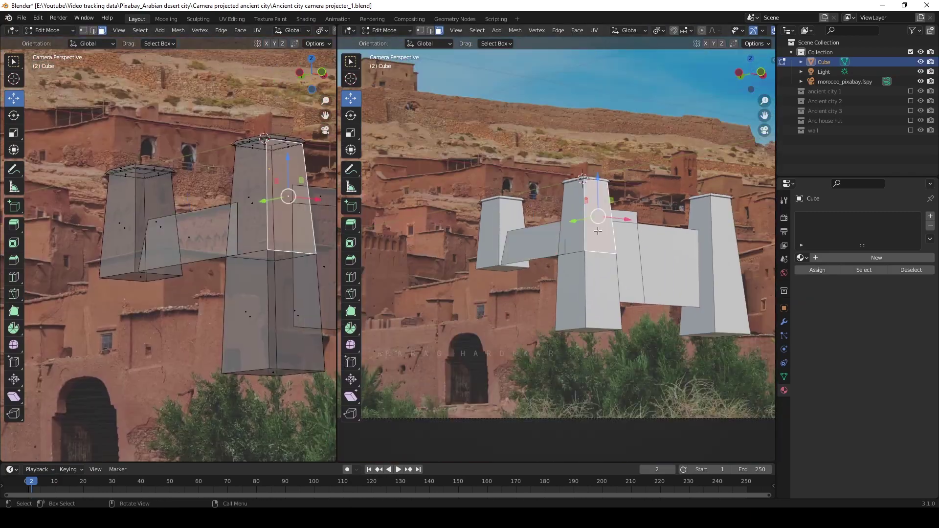
pyautogui.press('g')
pyautogui.click(139, 331)
pyautogui.moveTo(538, 294); pyautogui.dragTo(417, 346, button='middle')
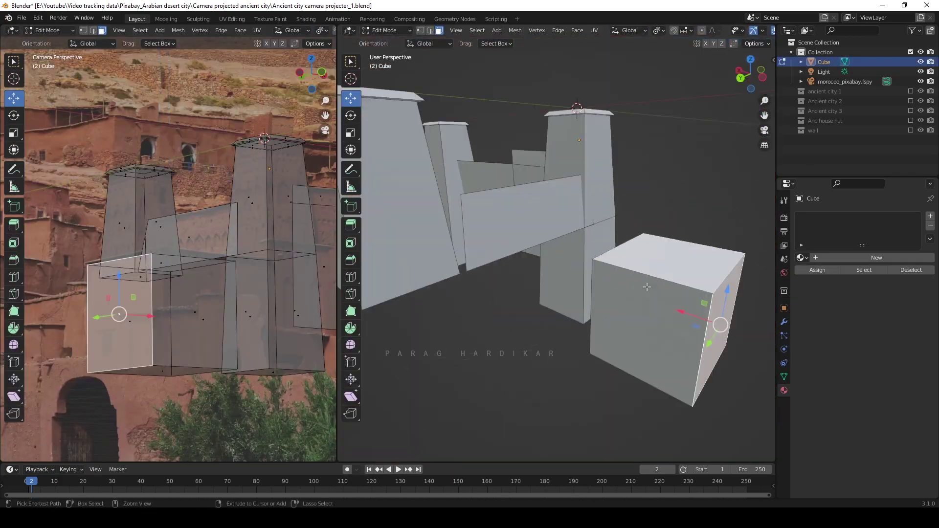
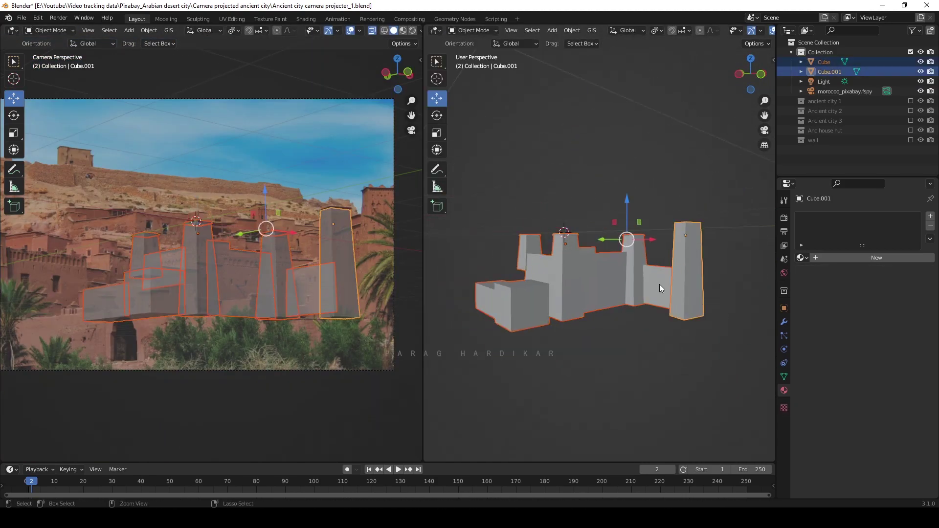
# Select all faces of the city mesh and UV-project them from the camera view.
pyautogui.press('a')
pyautogui.press('u')
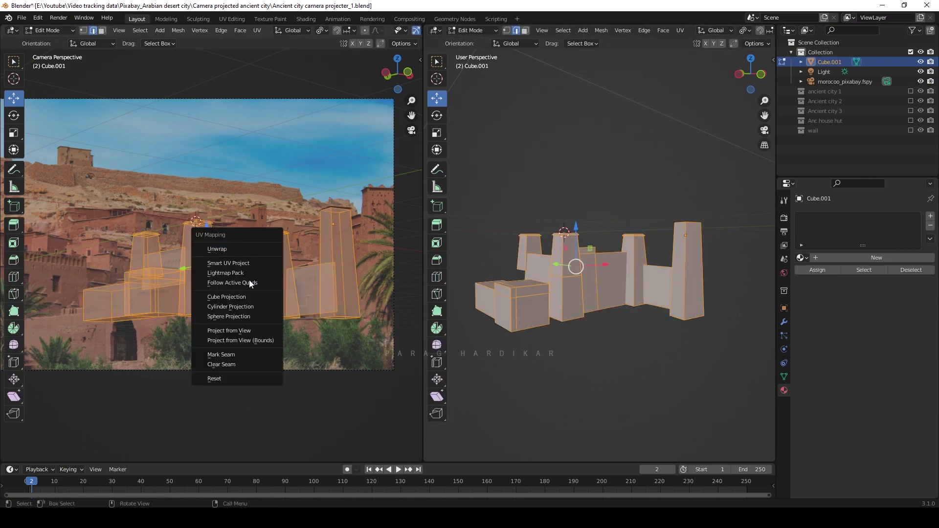
pyautogui.click(235, 331)
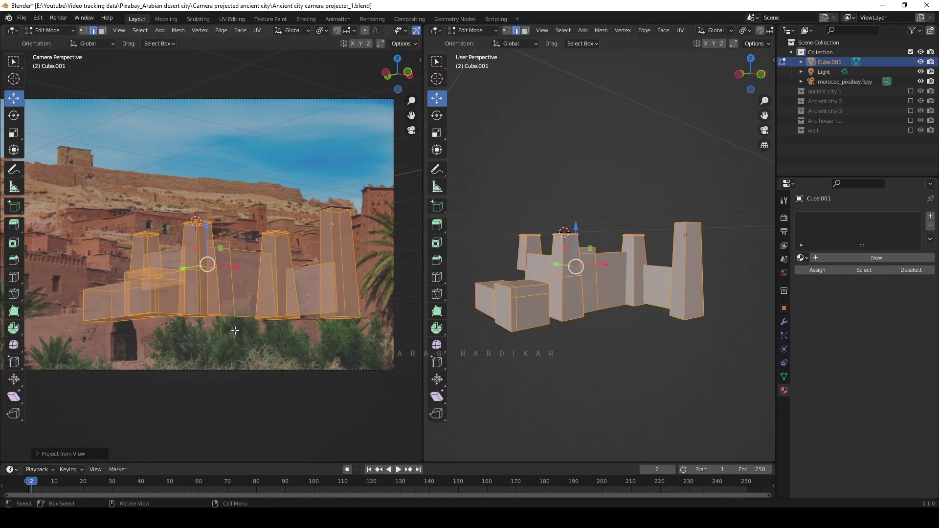
# Add a new material whose Base Color is an Image Texture using morocoo_pixabay.fspy.
pyautogui.click(305, 19)
pyautogui.click(454, 300)
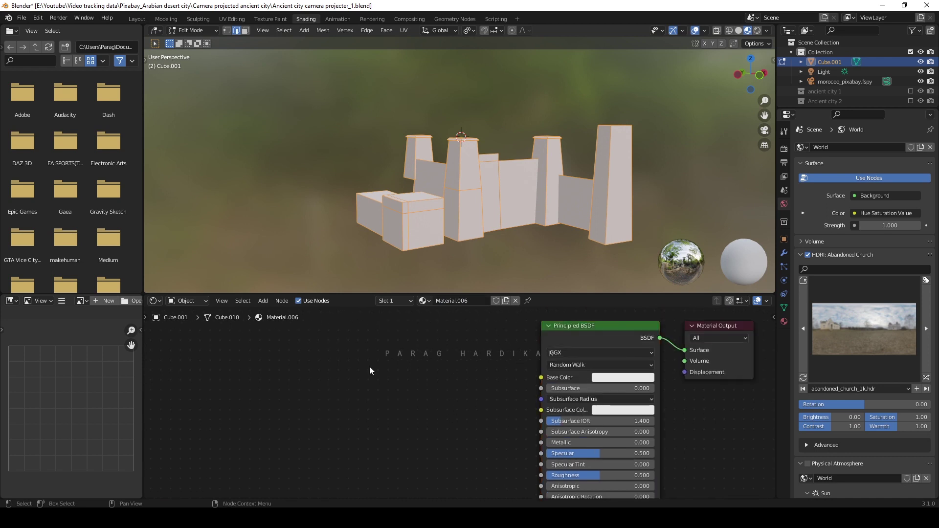
pyautogui.click(402, 384)
pyautogui.click(439, 396)
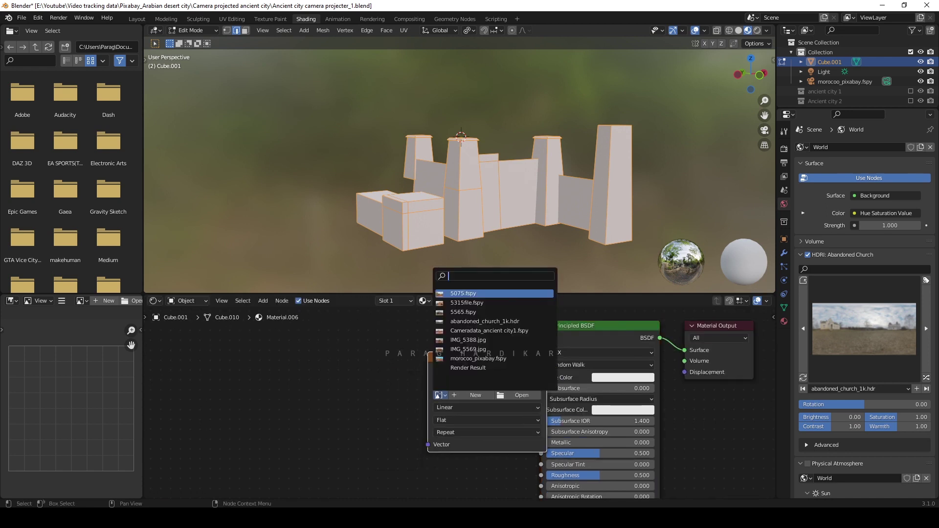
pyautogui.click(462, 293)
pyautogui.moveTo(556, 381); pyautogui.dragTo(553, 379)
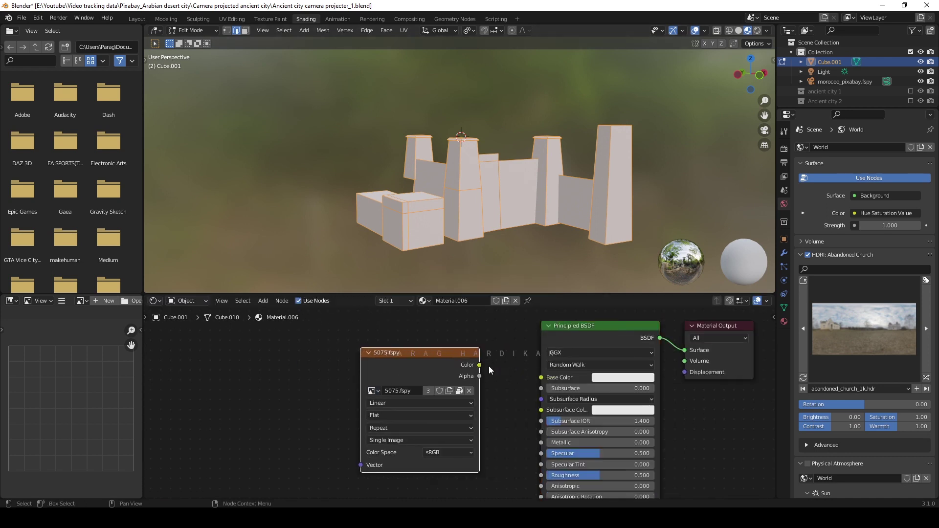
pyautogui.click(372, 390)
pyautogui.click(400, 355)
# Set the material's Roughness to 1.000 and return to the Layout workspace.
pyautogui.moveTo(545, 379); pyautogui.dragTo(542, 378)
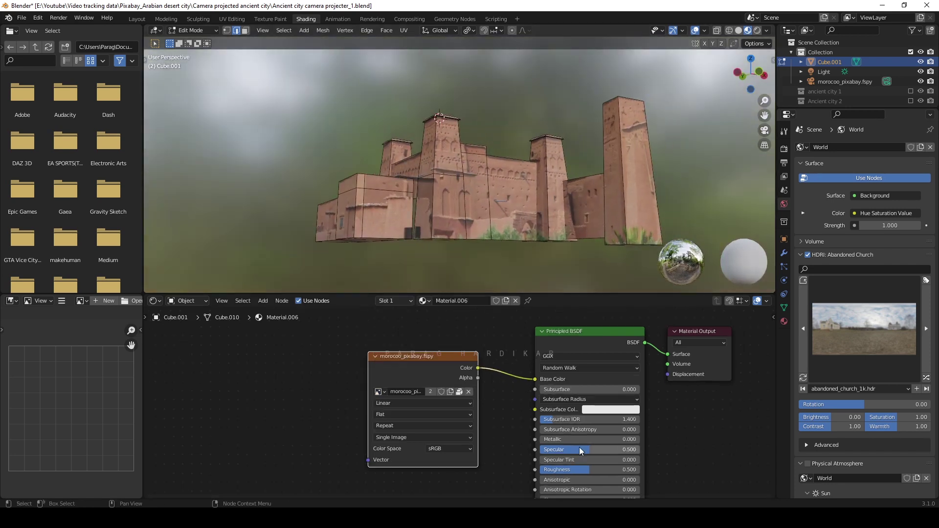
pyautogui.moveTo(544, 380); pyautogui.dragTo(487, 302, button='middle')
pyautogui.moveTo(561, 404); pyautogui.dragTo(617, 404)
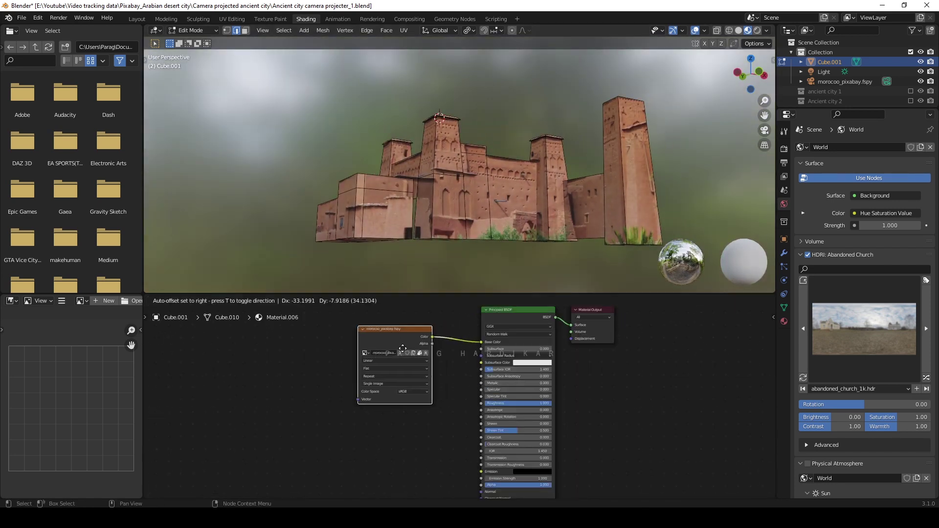
pyautogui.click(137, 19)
# Select the whole city mesh and return to object mode.
pyautogui.scroll(2, 621, 345)
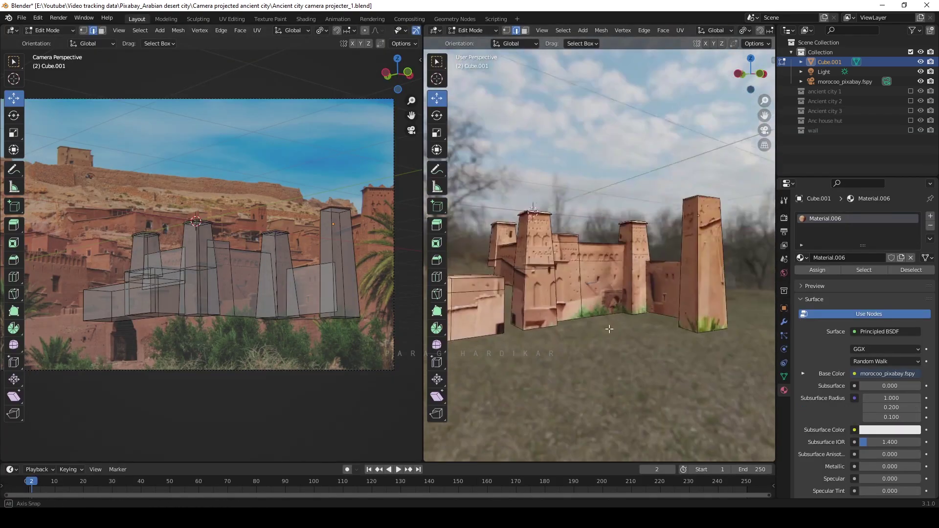
pyautogui.scroll(-4, 606, 309)
pyautogui.moveTo(606, 309); pyautogui.dragTo(597, 296, button='middle')
pyautogui.scroll(4, 604, 292)
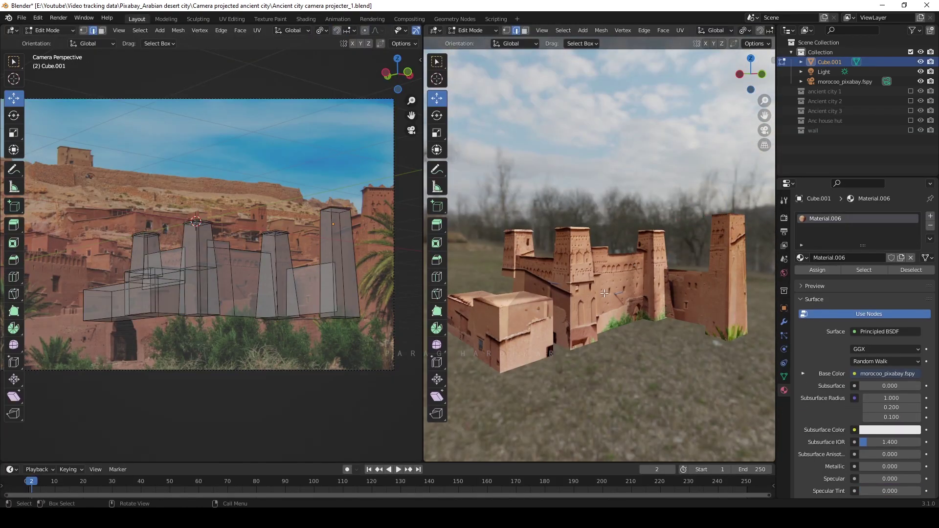
pyautogui.rightClick(213, 263)
pyautogui.press('a')
pyautogui.press('Tab')
# Select Cube.001 and view it orthographically from the front in solid shading.
pyautogui.moveTo(612, 299)
pyautogui.mouseDown(button='middle')
pyautogui.moveTo(568, 293)
pyautogui.moveTo(639, 310)
pyautogui.mouseUp(button='middle')
pyautogui.scroll(-3, 639, 310)
pyautogui.scroll(-2, 582, 295)
pyautogui.click(582, 295)
pyautogui.scroll(3, 582, 295)
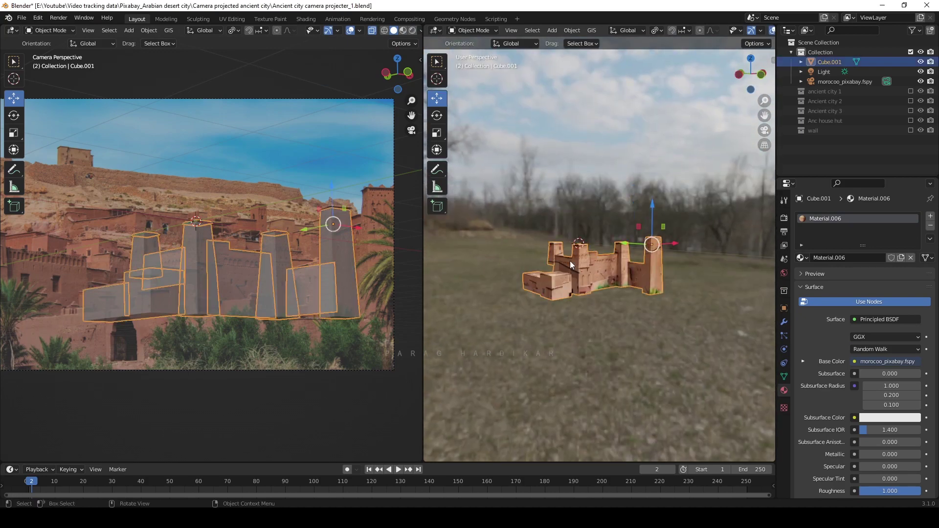
pyautogui.press('z')
pyautogui.press('KP_1')
pyautogui.scroll(-2, 550, 300)
pyautogui.keyDown('ctrl'); pyautogui.scroll(-2, 598, 285); pyautogui.keyUp('ctrl')
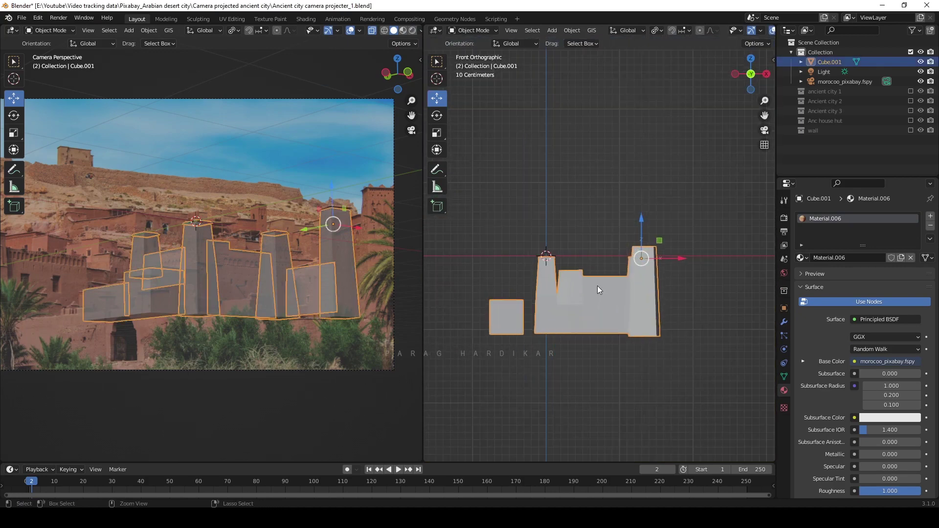
# Move the mesh's origin to its bottom-left base corner.
pyautogui.press('g')
pyautogui.click(583, 331)
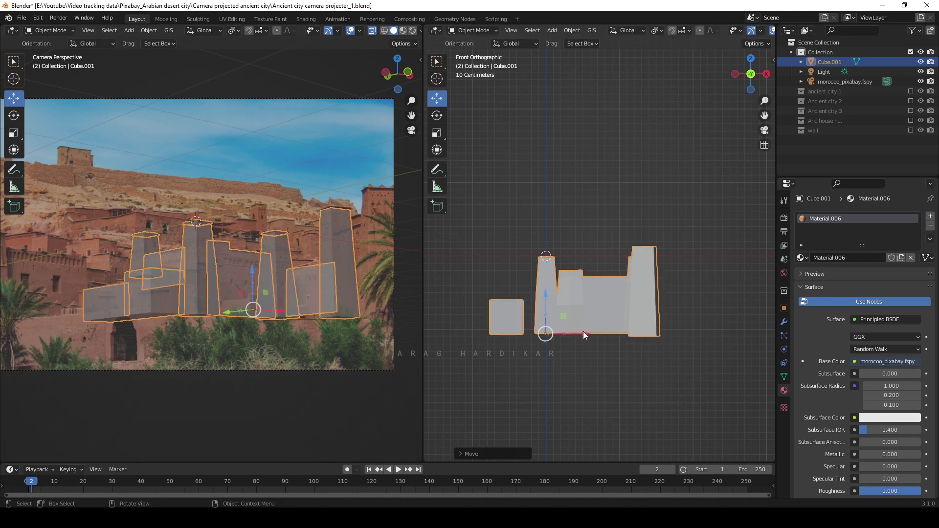
pyautogui.scroll(-2, 584, 334)
pyautogui.moveTo(581, 311); pyautogui.dragTo(648, 309, button='middle')
# Move Cube.001 into a new 'Morocco' collection and mark it as an asset.
pyautogui.click(647, 309)
pyautogui.write('mMo')
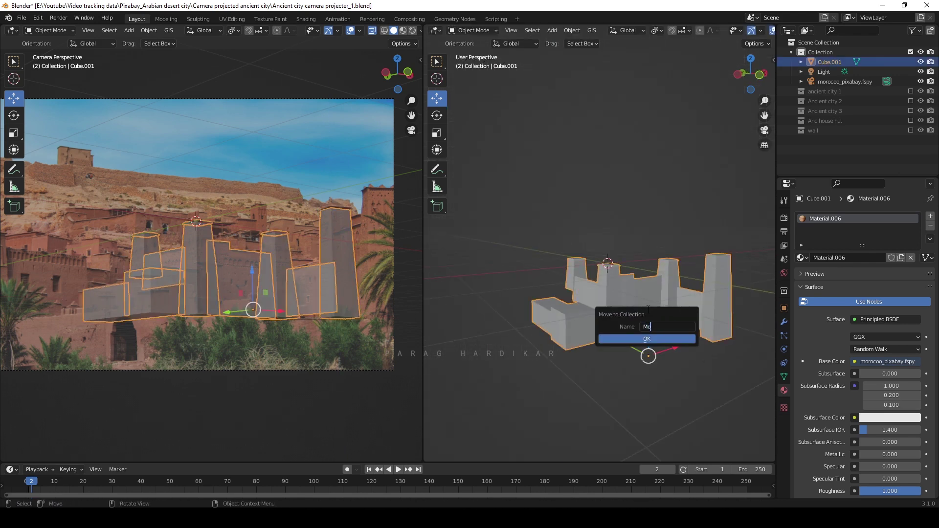
pyautogui.click(635, 338)
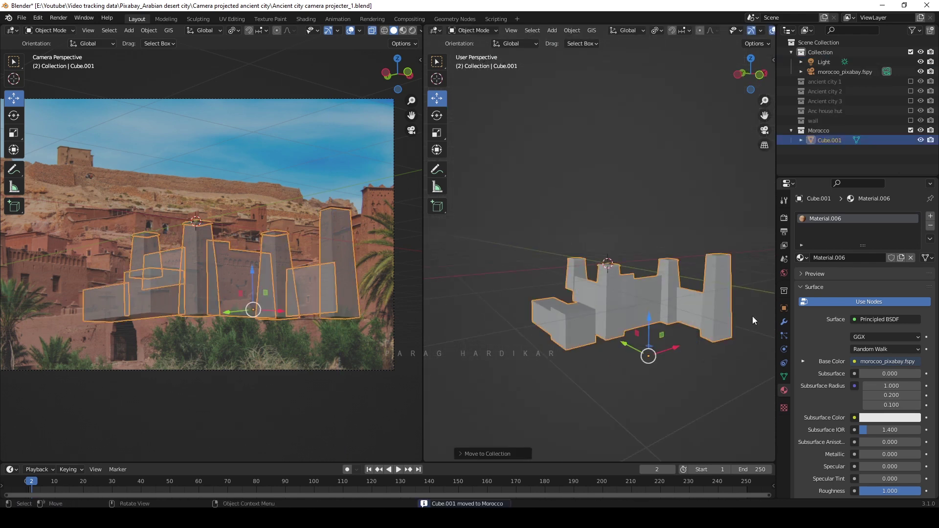
pyautogui.rightClick(831, 141)
pyautogui.click(685, 348)
# Deselect the mesh, select the fspy camera and look through it.
pyautogui.click(559, 366)
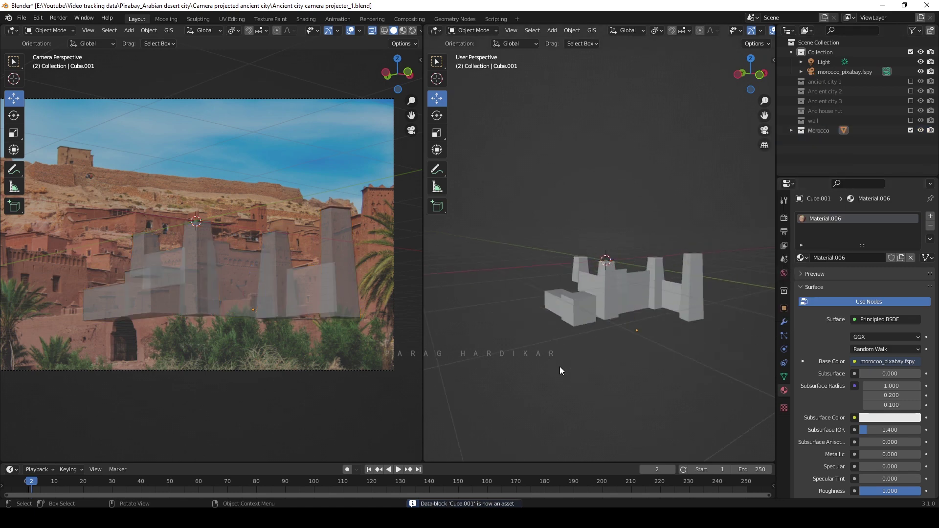
pyautogui.moveTo(560, 365)
pyautogui.mouseDown(button='middle')
pyautogui.moveTo(580, 356)
pyautogui.moveTo(577, 318)
pyautogui.moveTo(586, 333)
pyautogui.mouseUp(button='middle')
pyautogui.scroll(-3, 630, 200)
pyautogui.click(599, 326)
pyautogui.press('KP_0')
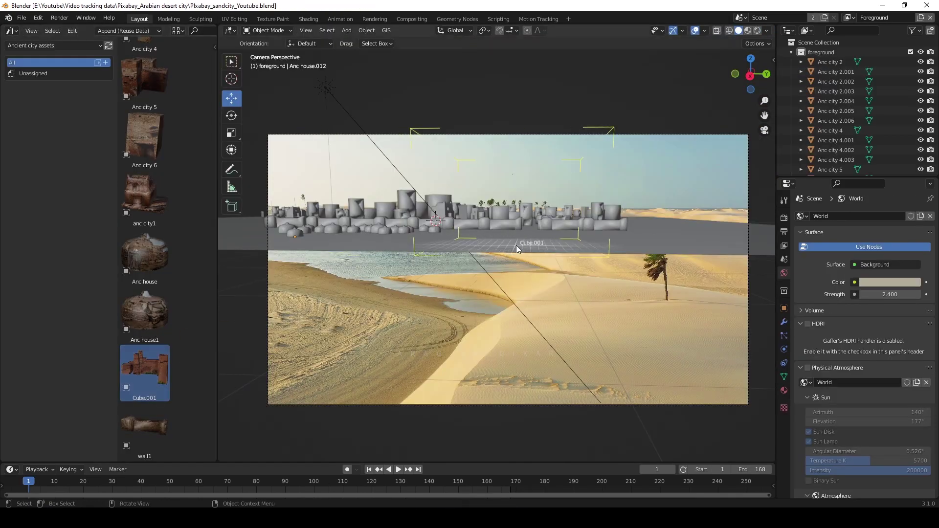
# Drop the Cube.001 asset into the desert scene and preview it in rendered shading.
pyautogui.moveTo(516, 245); pyautogui.dragTo(514, 225)
pyautogui.press('z')
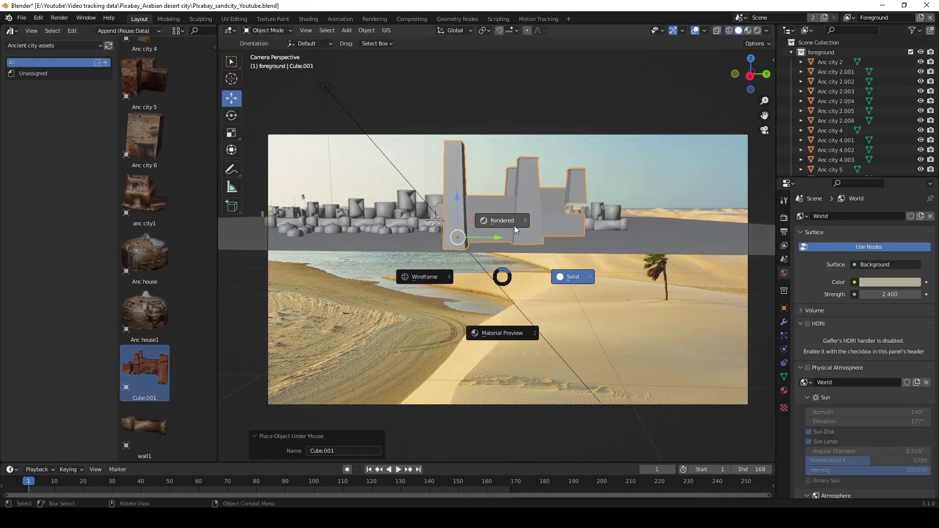
pyautogui.click(500, 233)
pyautogui.click(507, 224)
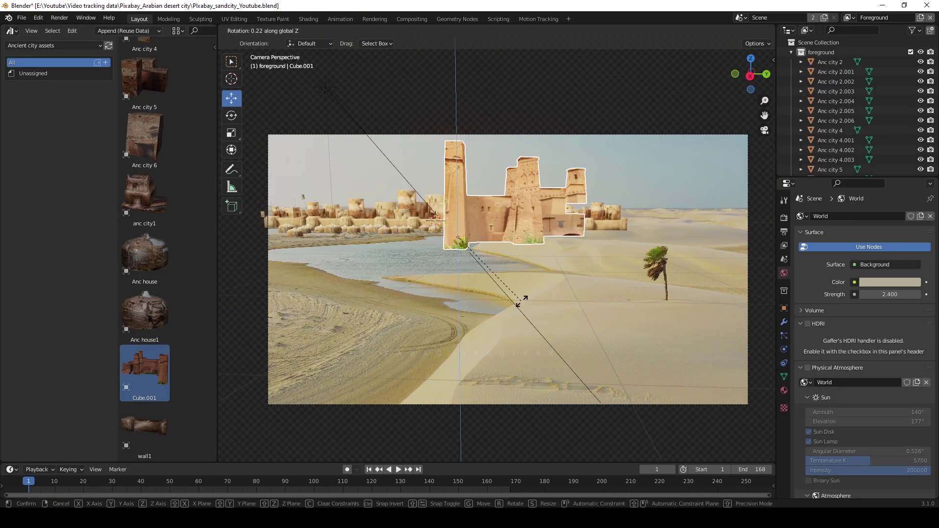
# Rotate, enlarge and move the city asset so it sits on the horizon.
pyautogui.press('r')
pyautogui.press('z')
pyautogui.press('Escape')
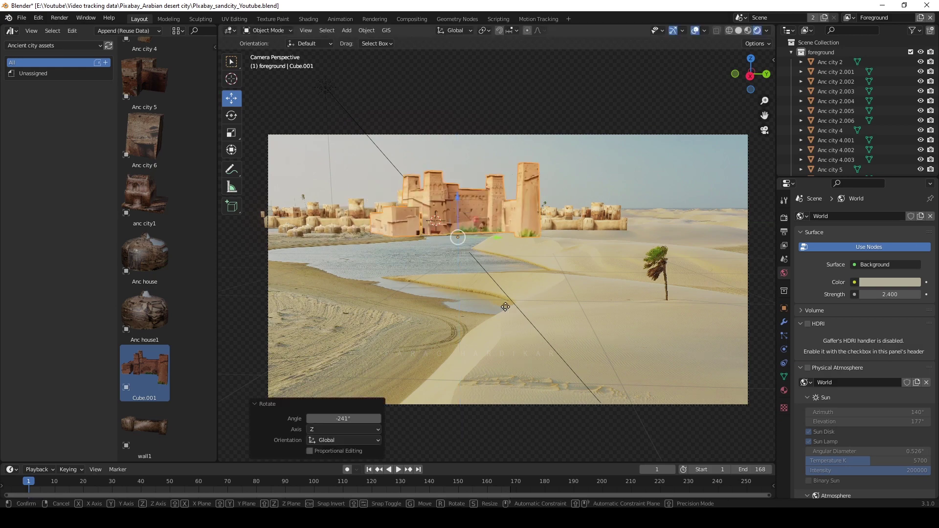
pyautogui.press('g')
pyautogui.press('x')
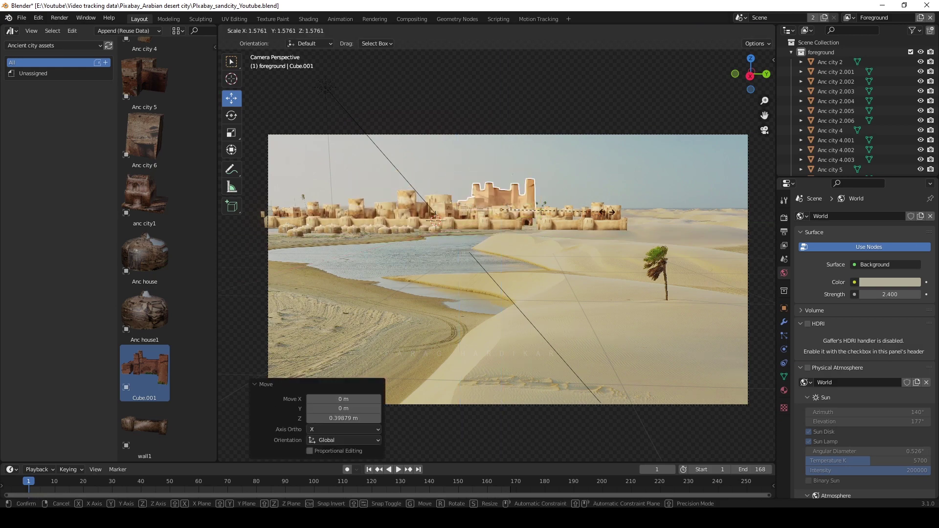
pyautogui.click(611, 212)
pyautogui.press('g')
pyautogui.press('x')
pyautogui.click(413, 211)
pyautogui.press('space')
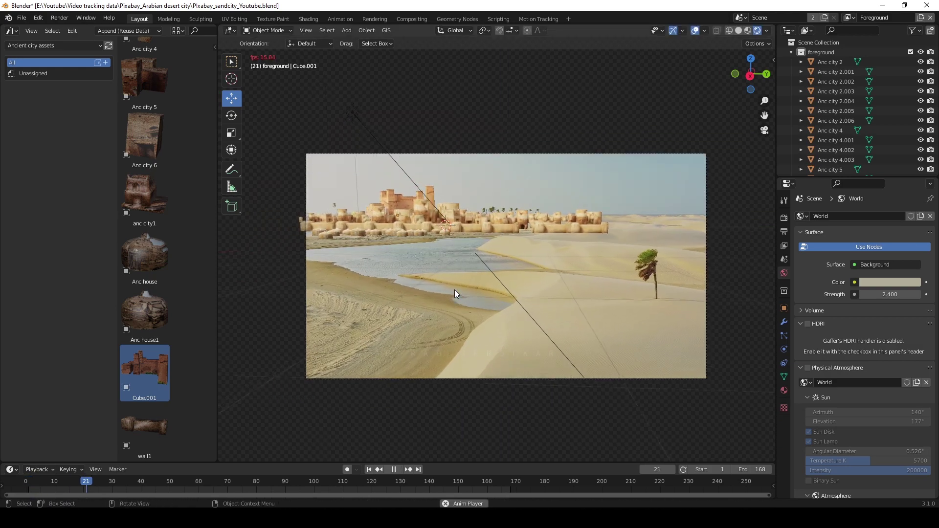
# Select the linked tower parts of the city mesh in edit mode, then return to camera view.
pyautogui.moveTo(397, 203); pyautogui.dragTo(554, 307, button='middle')
pyautogui.press('Tab')
pyautogui.hotkey('ctrl', 'l')
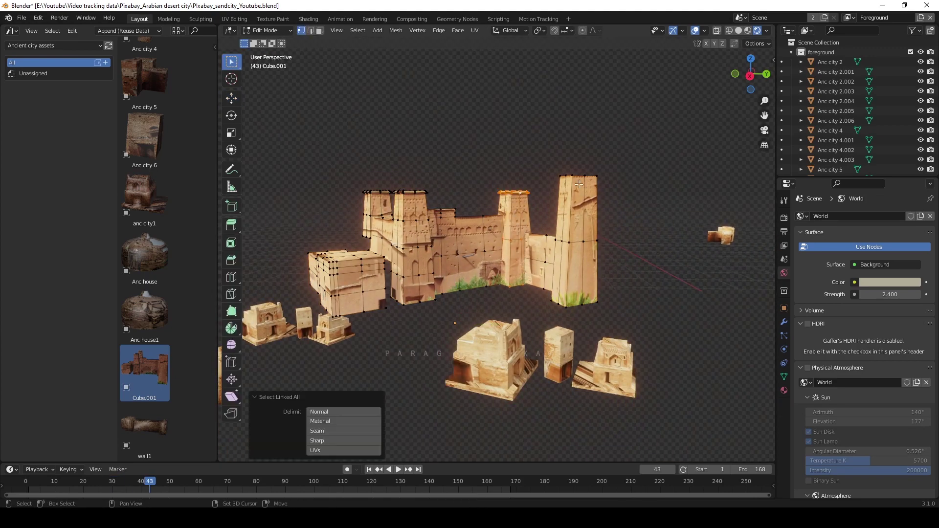
pyautogui.moveTo(525, 266)
pyautogui.keyDown('shift'); pyautogui.mouseDown(button='middle')
pyautogui.moveTo(486, 251)
pyautogui.moveTo(606, 260)
pyautogui.mouseUp(button='middle'); pyautogui.keyUp('shift')
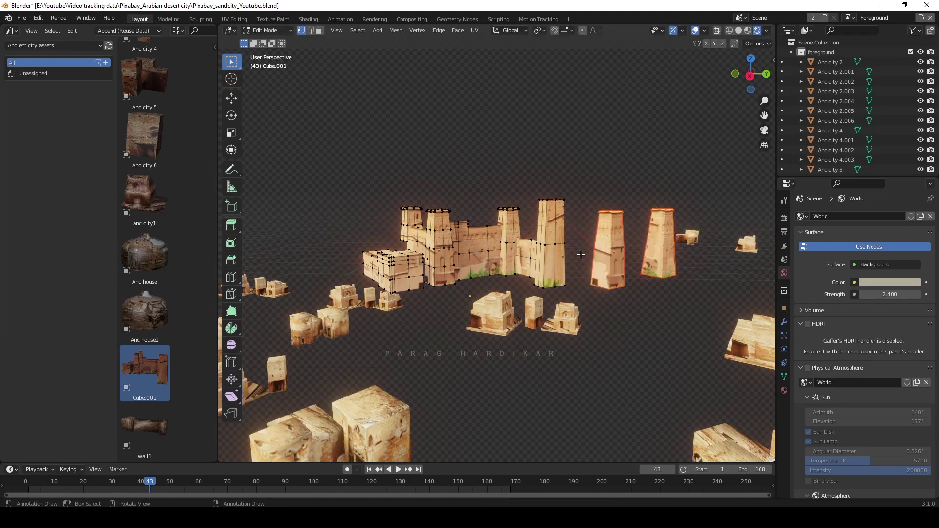
pyautogui.press('Tab')
pyautogui.press('KP_0')
# Duplicate the towers 7.76 m along Y, shrink them to 0.686 and lower them 0.39 m.
pyautogui.hotkey('shift', 'd')
pyautogui.press('y')
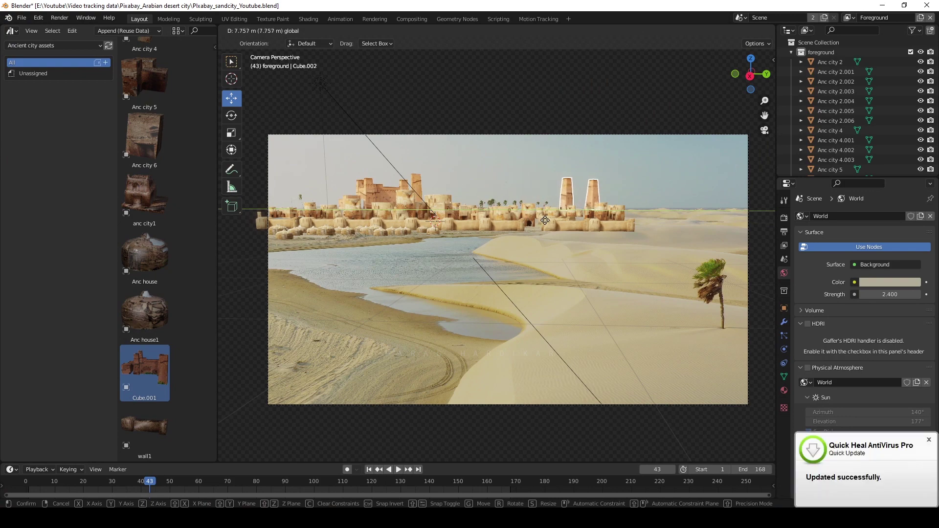
pyautogui.click(599, 196)
pyautogui.scroll(-1, 566, 186)
pyautogui.scroll(-1, 556, 199)
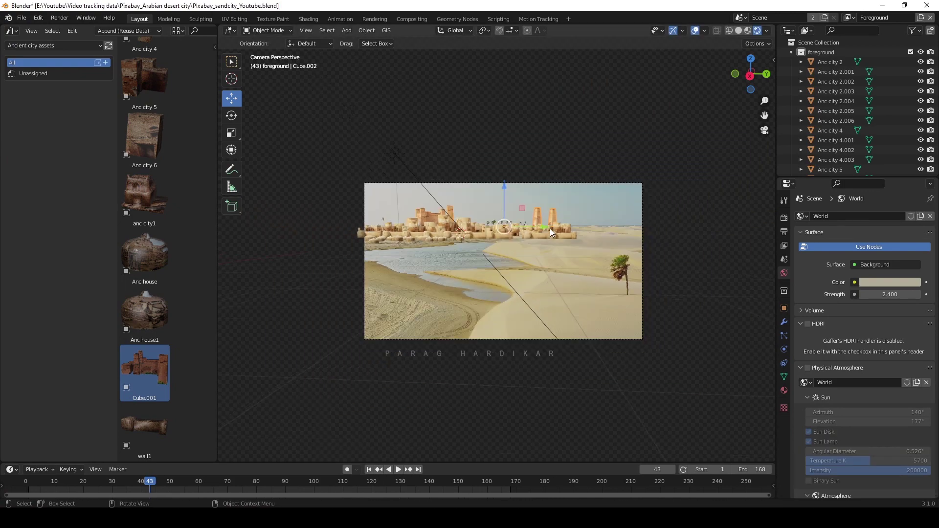
pyautogui.scroll(2, 550, 228)
pyautogui.press('s')
pyautogui.click(516, 163)
pyautogui.moveTo(516, 163); pyautogui.dragTo(547, 213)
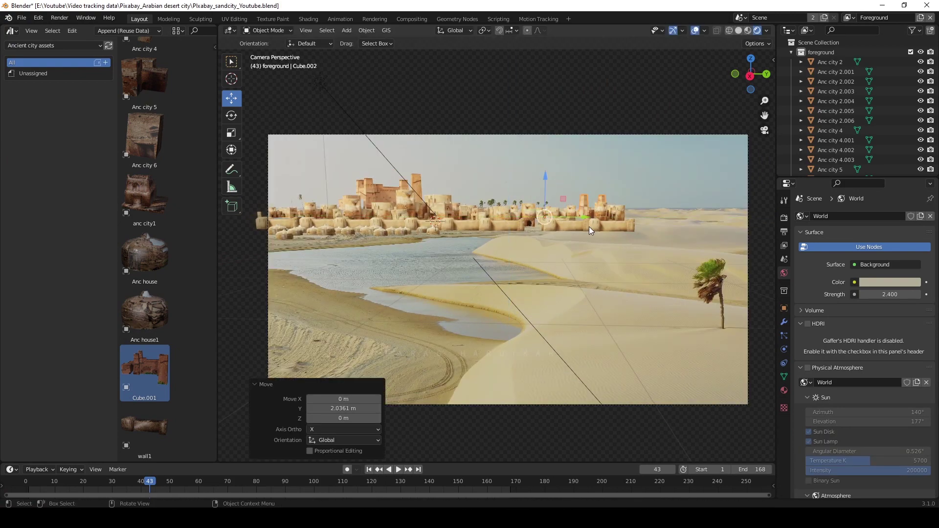
pyautogui.press('Escape')
pyautogui.hotkey('ctrl', 'z')
pyautogui.hotkey('ctrl', 'z')
pyautogui.hotkey('ctrl', 'z')
# Place the linked building copy, cancelling trial moves and extra copies.
pyautogui.click(618, 249)
pyautogui.press('g')
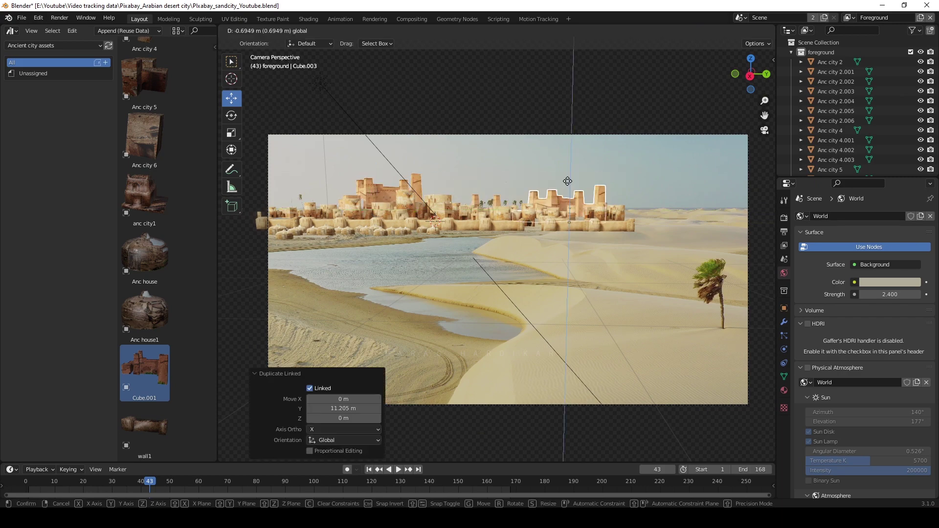
pyautogui.press('Escape')
pyautogui.hotkey('ctrl', 'z')
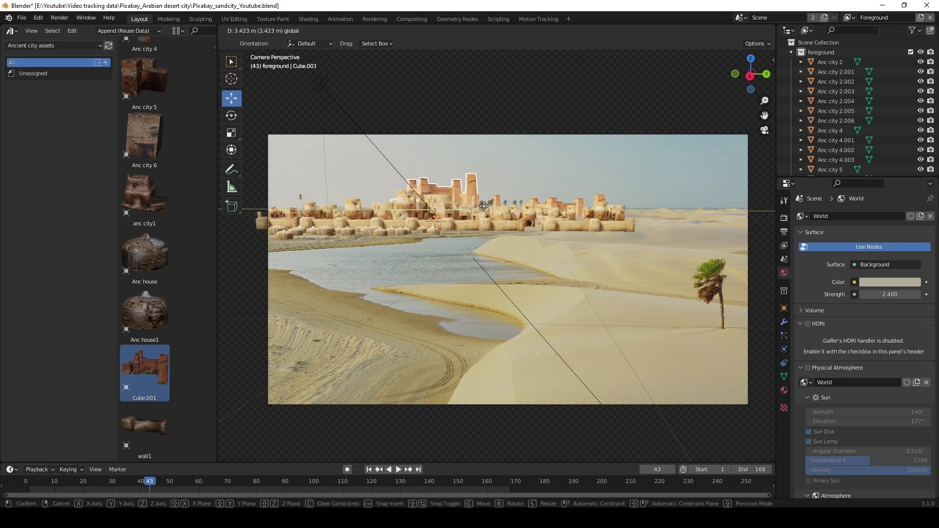
pyautogui.keyDown('shift'); pyautogui.moveTo(436, 262); pyautogui.dragTo(422, 262, button='middle'); pyautogui.keyUp('shift')
pyautogui.hotkey('alt', 'd')
pyautogui.press('Escape')
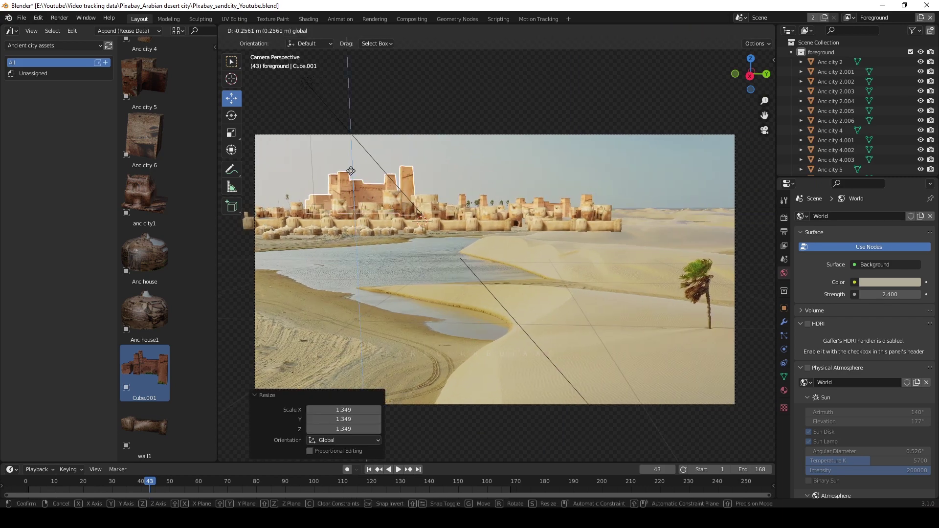
pyautogui.hotkey('ctrl', 'z')
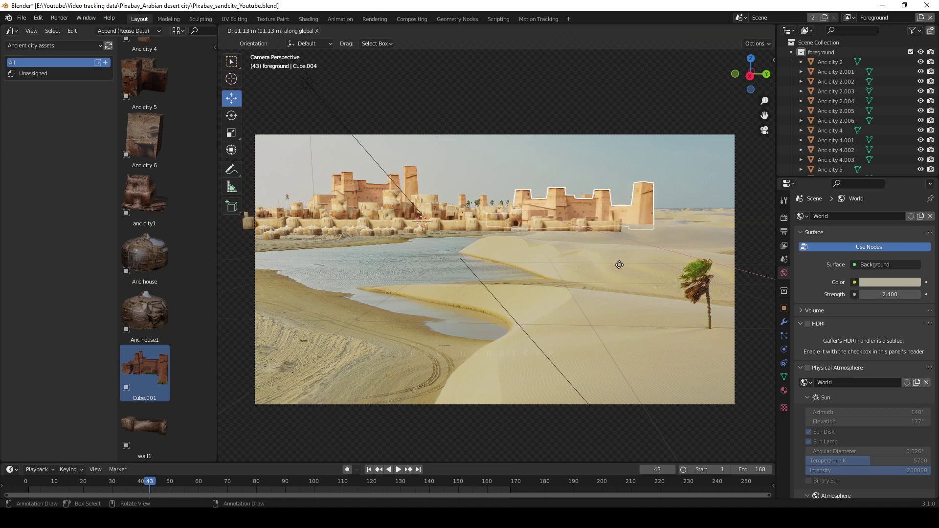
# Reposition and shrink the building, undoing unwanted moves.
pyautogui.click(620, 265)
pyautogui.press('s')
pyautogui.click(651, 244)
pyautogui.press('g')
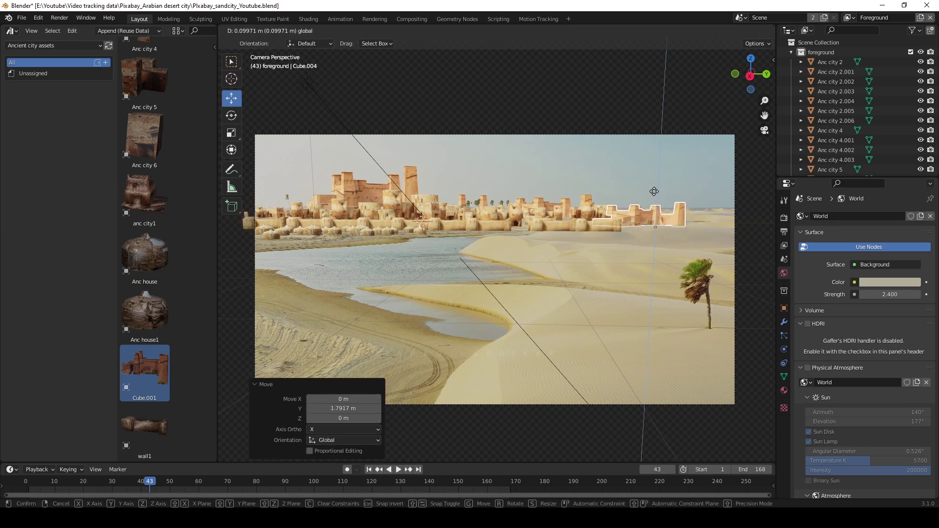
pyautogui.press('Escape')
pyautogui.hotkey('ctrl', 'z')
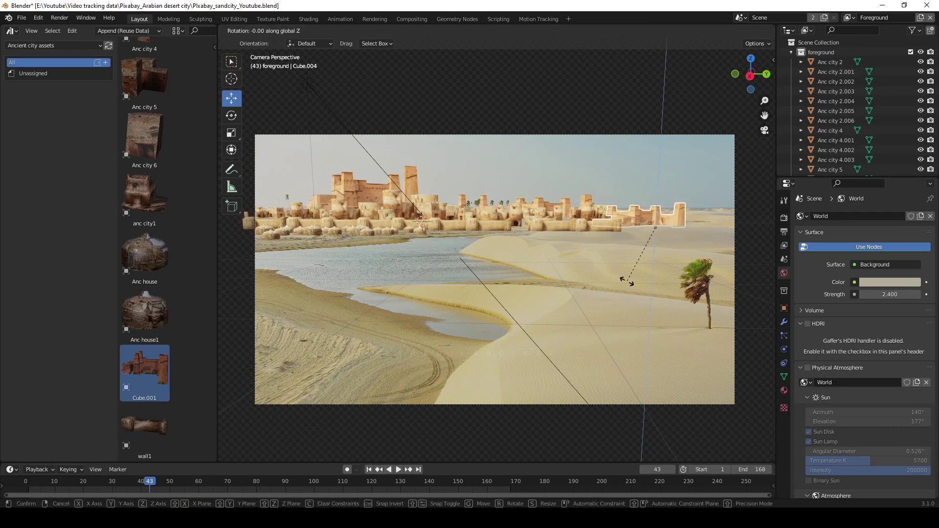
pyautogui.press('Escape')
# Move the building left, stretch it taller and shrink it to 0.619.
pyautogui.scroll(-1, 623, 229)
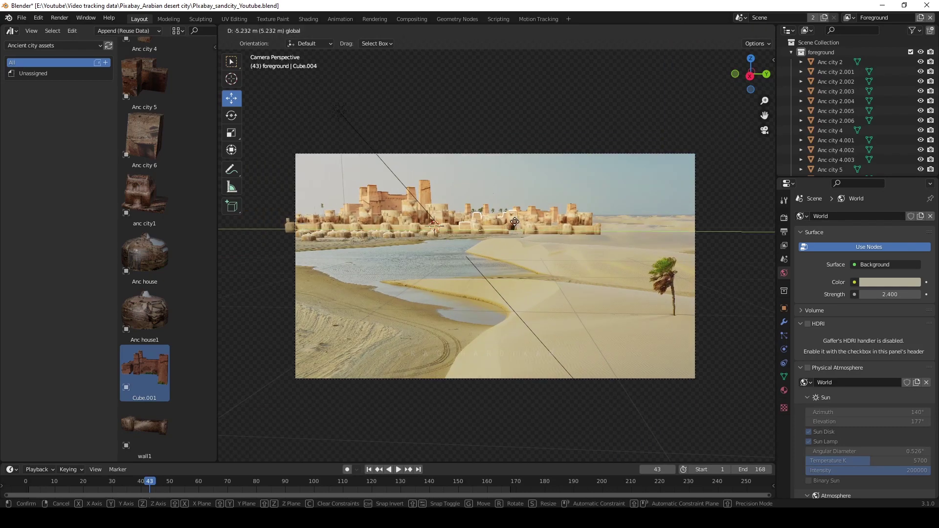
pyautogui.click(325, 203)
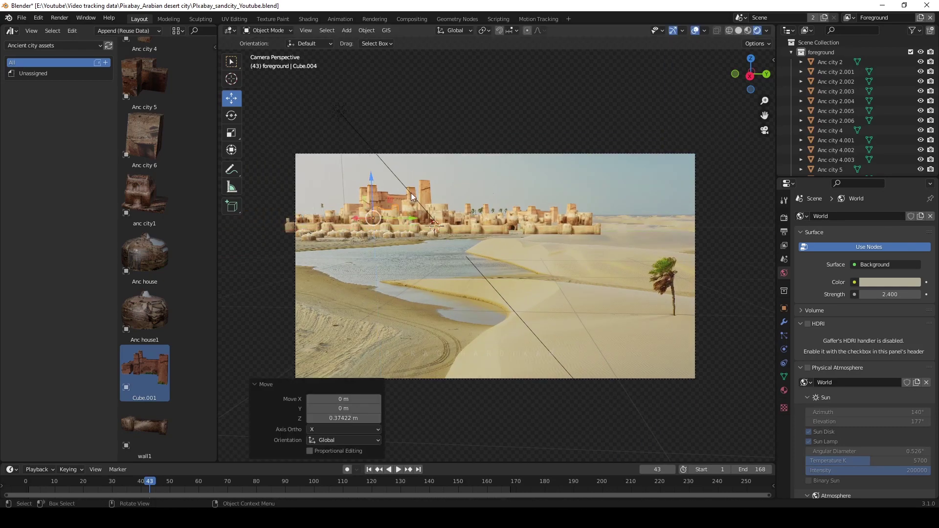
pyautogui.hotkey('ctrl', 'z')
pyautogui.press('z')
pyautogui.click(469, 218)
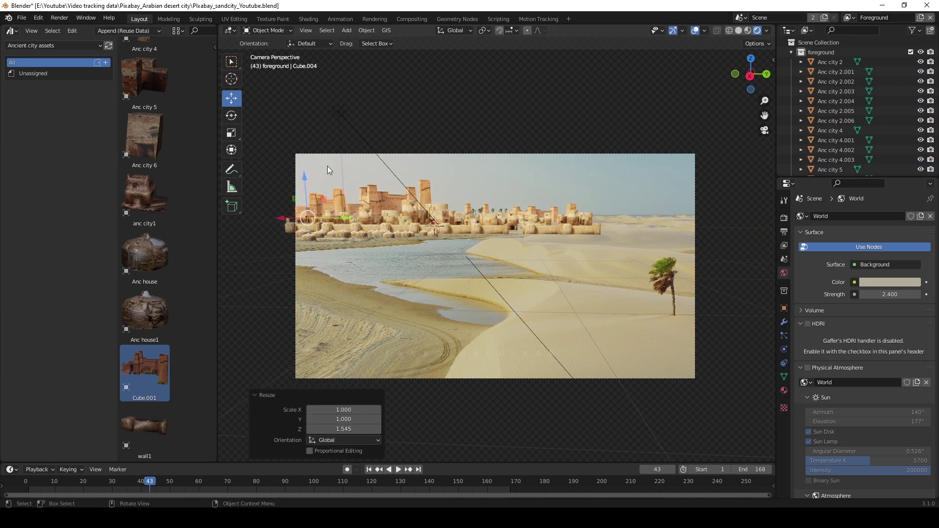
pyautogui.click(306, 191)
pyautogui.scroll(2, 426, 283)
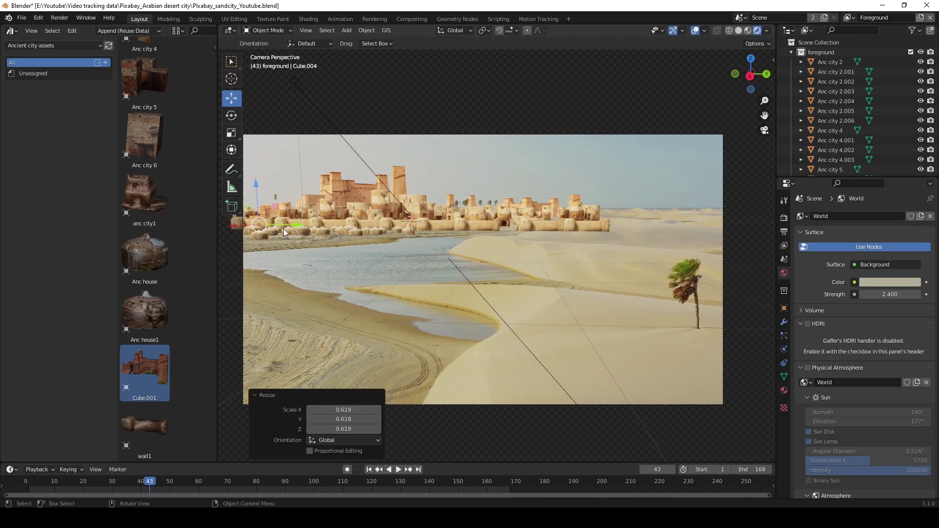
pyautogui.press('Escape')
# Play back the shot, widen the 3D view, and move a wall piece along Y.
pyautogui.press('space')
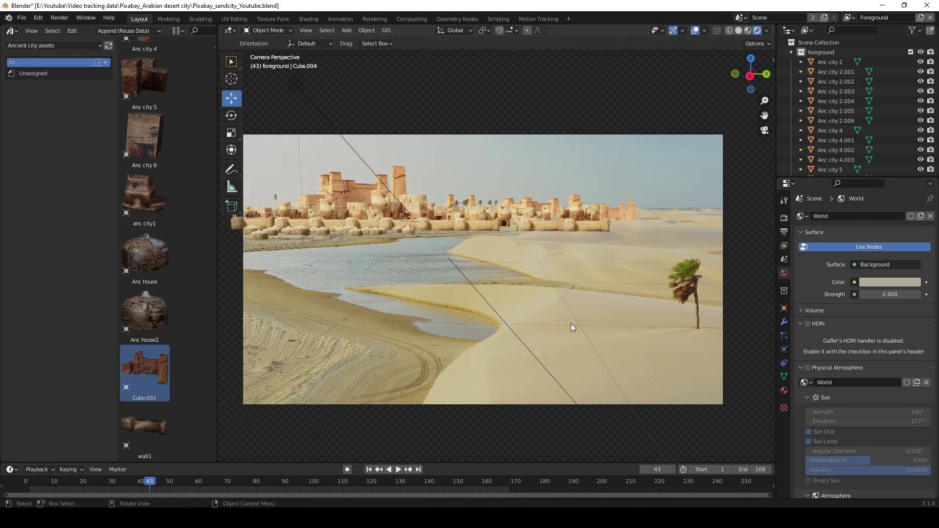
pyautogui.moveTo(217, 274); pyautogui.dragTo(109, 274)
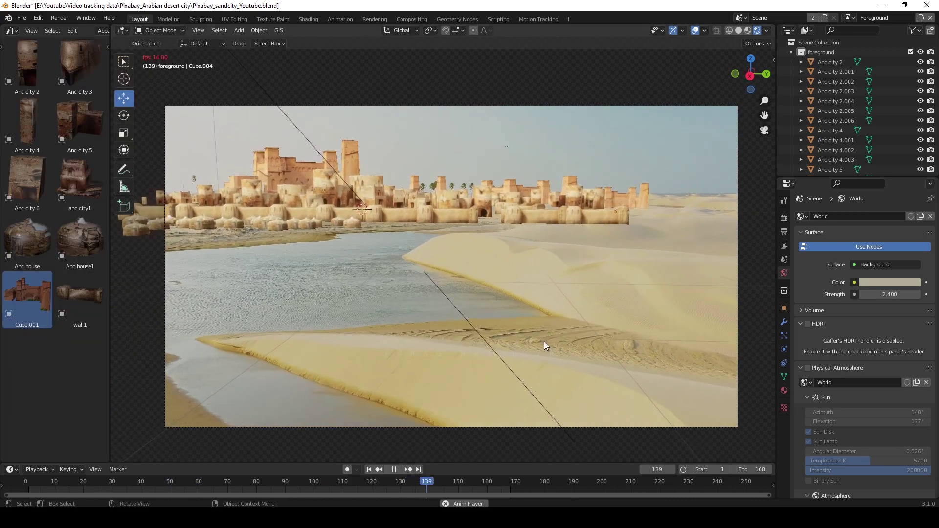
pyautogui.press('space')
pyautogui.click(576, 215)
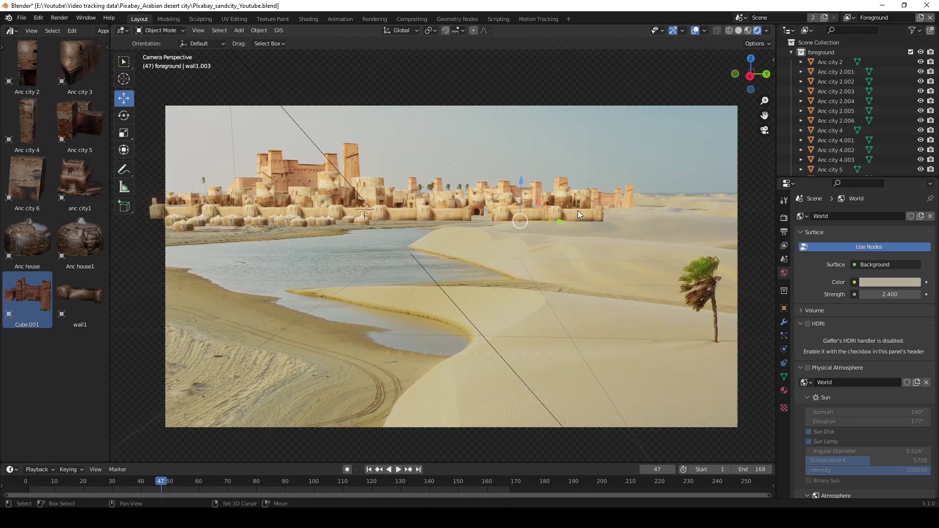
pyautogui.scroll(-1, 577, 211)
pyautogui.press('g')
pyautogui.press('y')
pyautogui.click(644, 276)
# Move another wall piece along Y and review the skyline in playback.
pyautogui.click(621, 224)
pyautogui.scroll(-1, 578, 276)
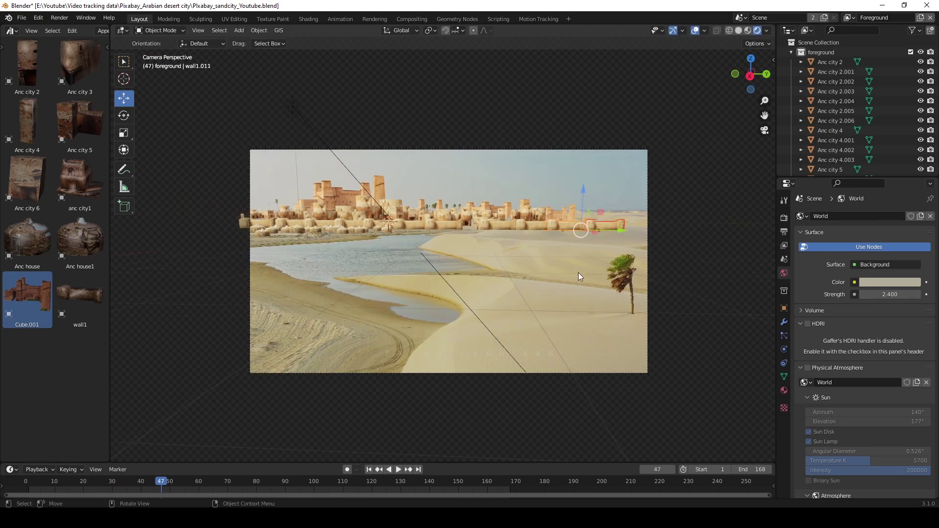
pyautogui.click(616, 267)
pyautogui.press('space')
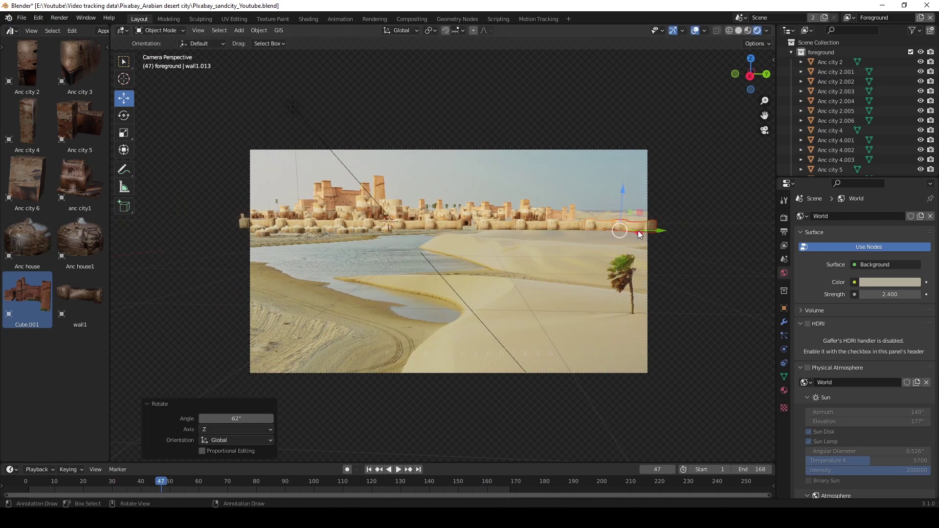
pyautogui.click(836, 170)
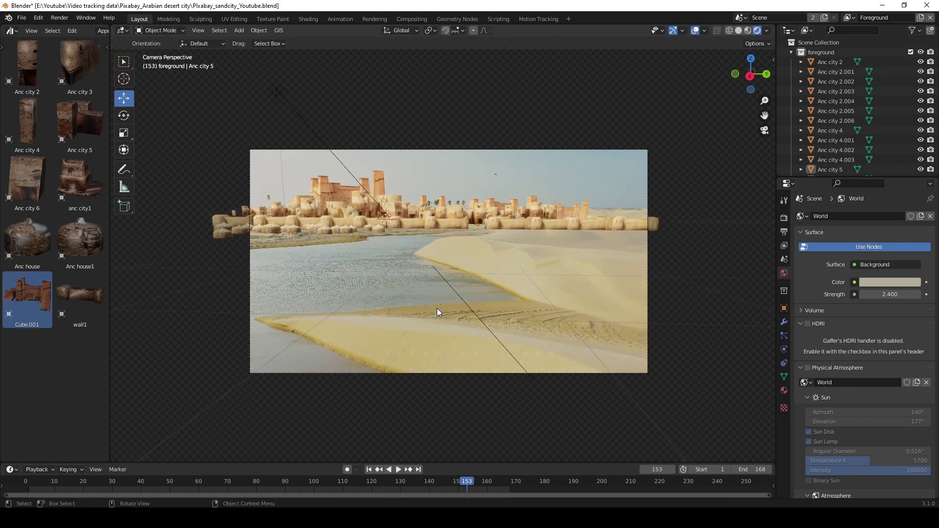
pyautogui.press('Escape')
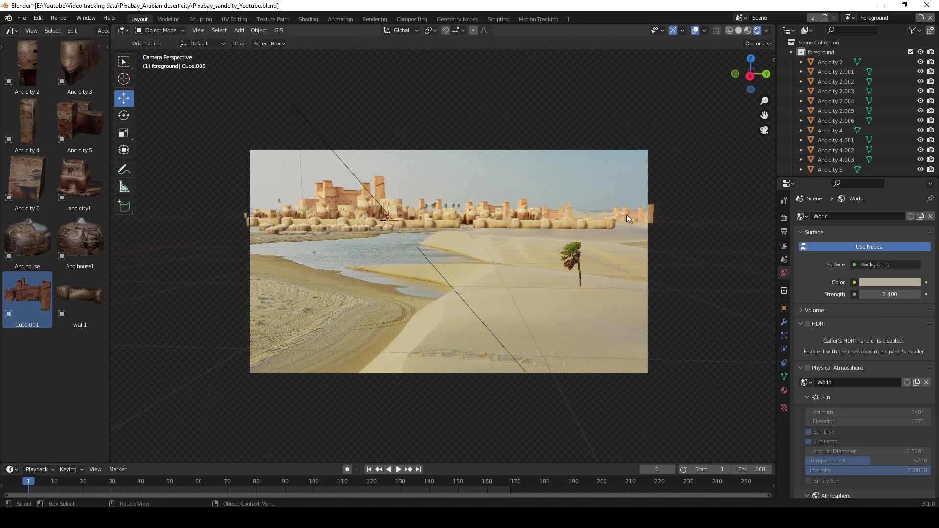
# Mirror the building at the frame's right edge along Y and check the shot.
pyautogui.click(628, 217)
pyautogui.rightClick(628, 217)
pyautogui.click(658, 234)
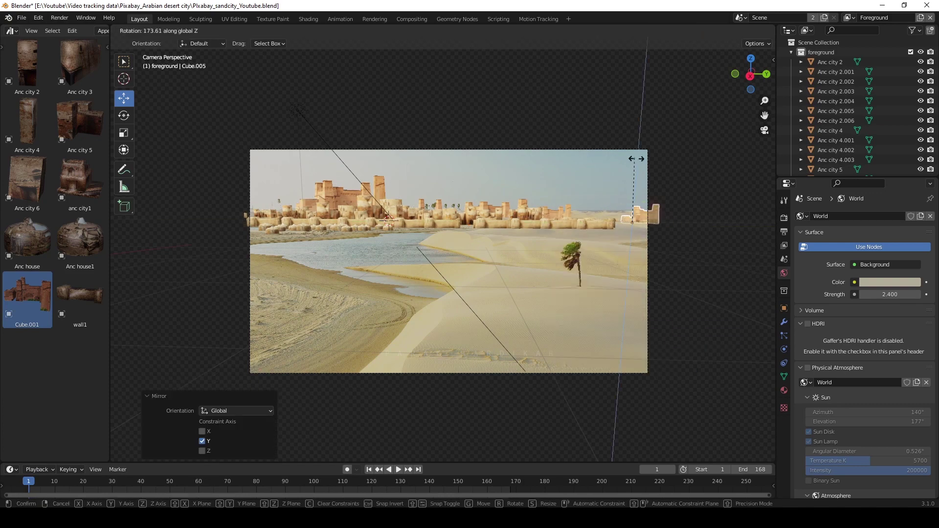
pyautogui.click(583, 263)
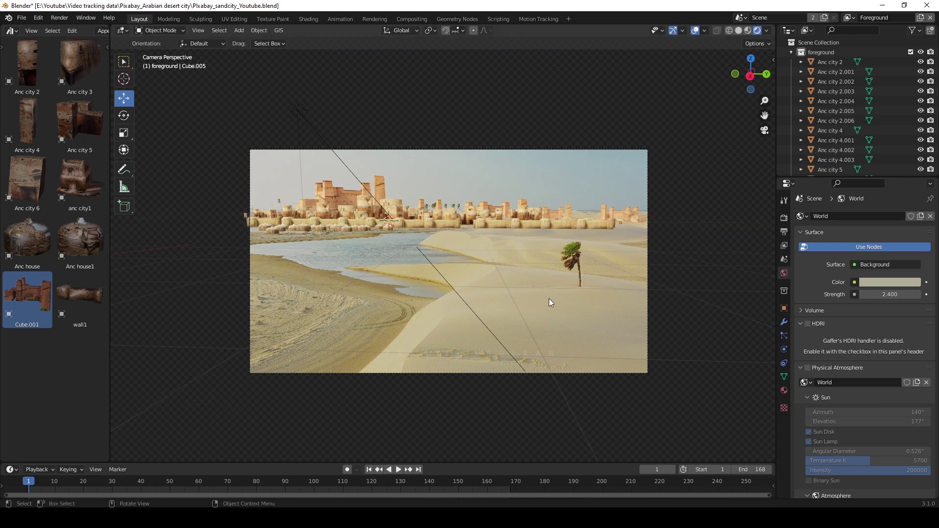
pyautogui.press('space')
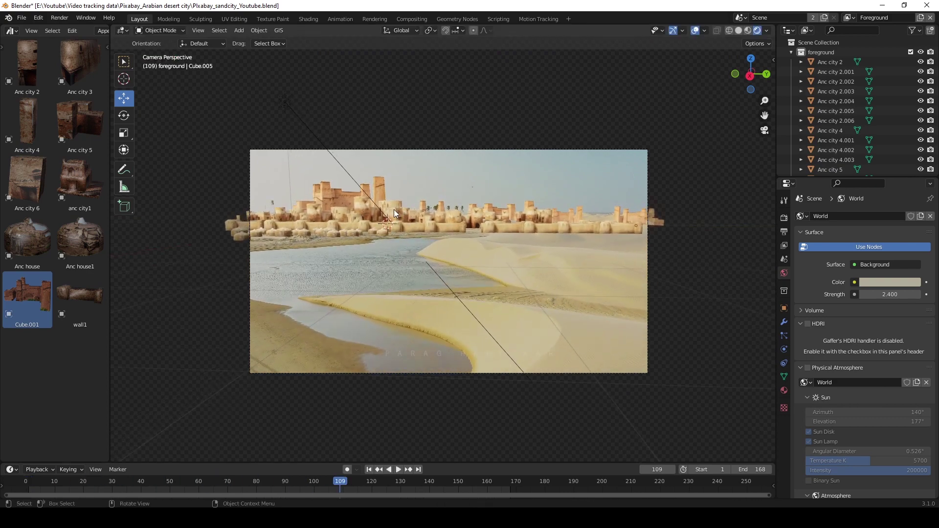
# Place a linked building copy, rotate it about Z and scale it to 0.806.
pyautogui.click(615, 211)
pyautogui.press('r')
pyautogui.press('z')
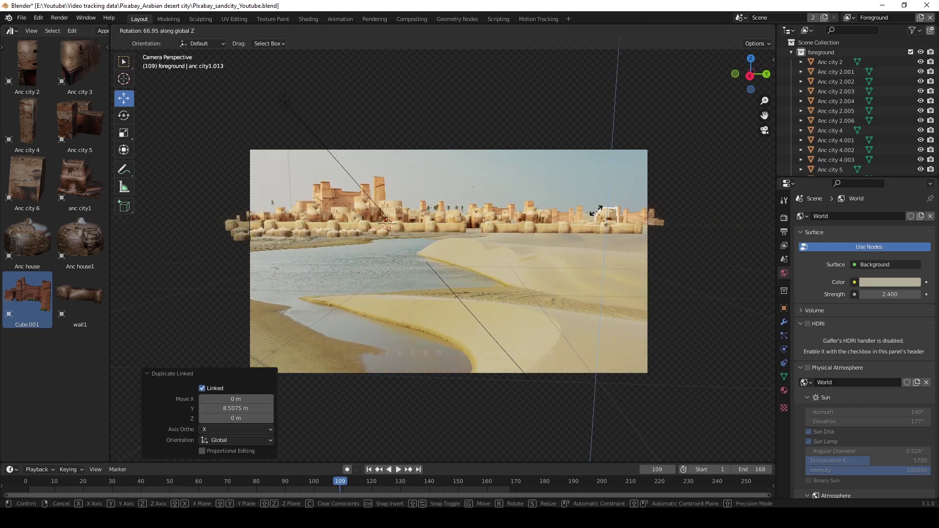
pyautogui.click(635, 218)
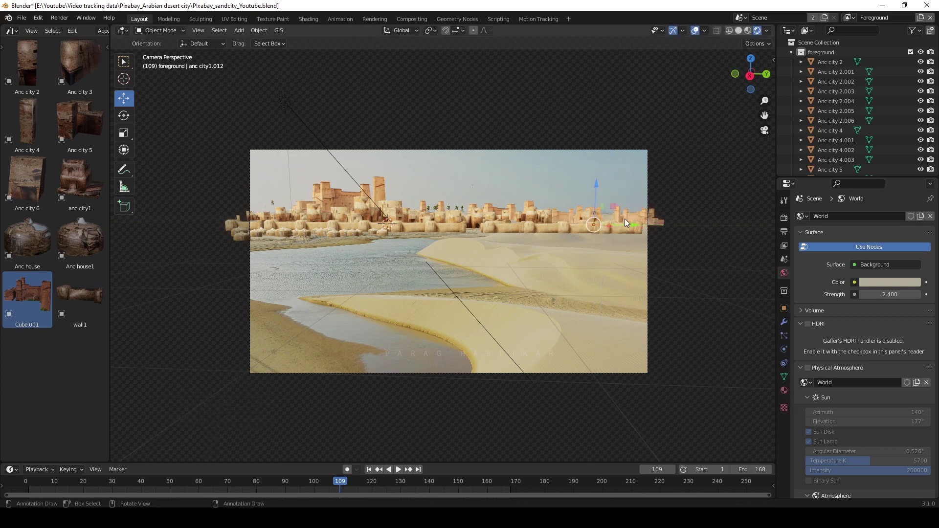
pyautogui.click(616, 261)
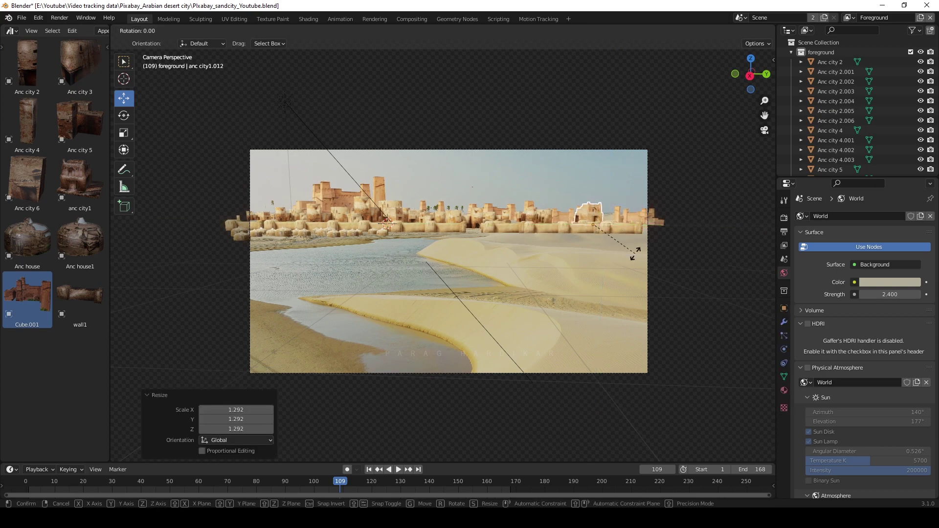
pyautogui.press('s')
pyautogui.click(636, 235)
pyautogui.press('g')
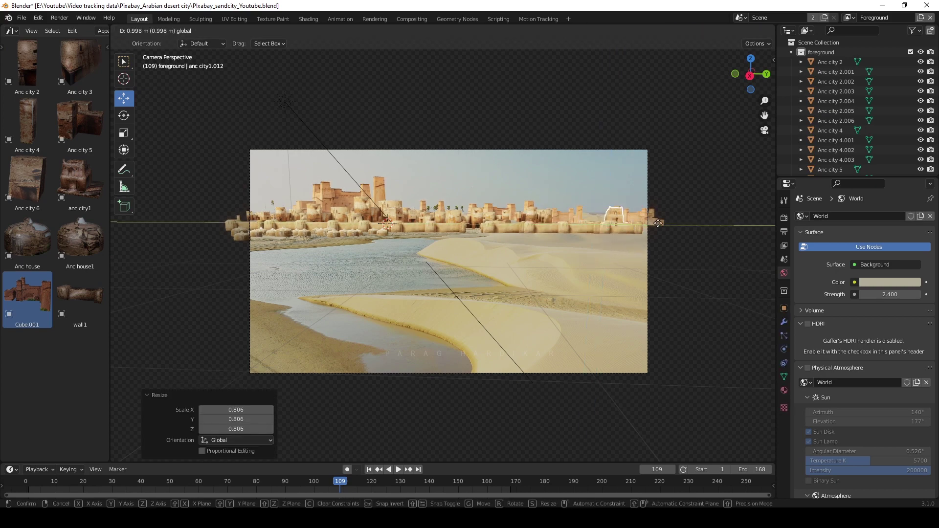
pyautogui.rightClick(515, 274)
pyautogui.press('space')
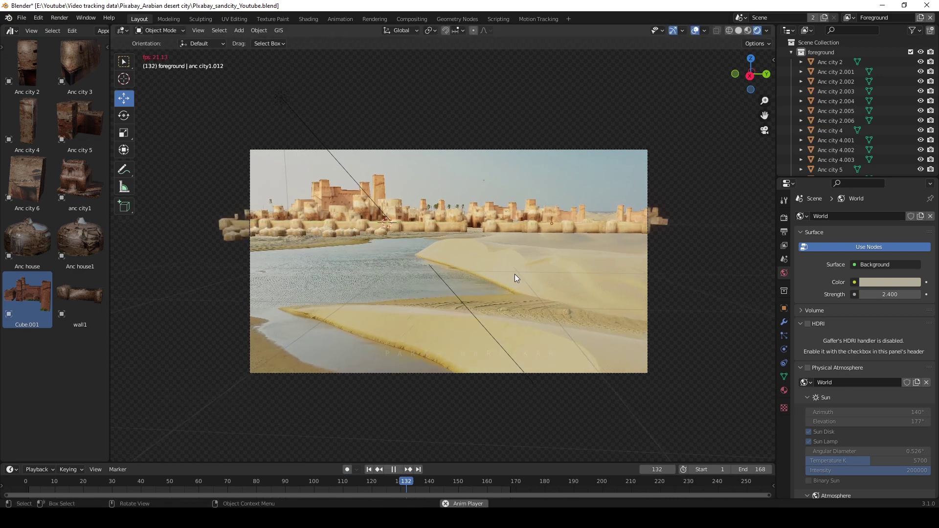
pyautogui.scroll(2, 514, 274)
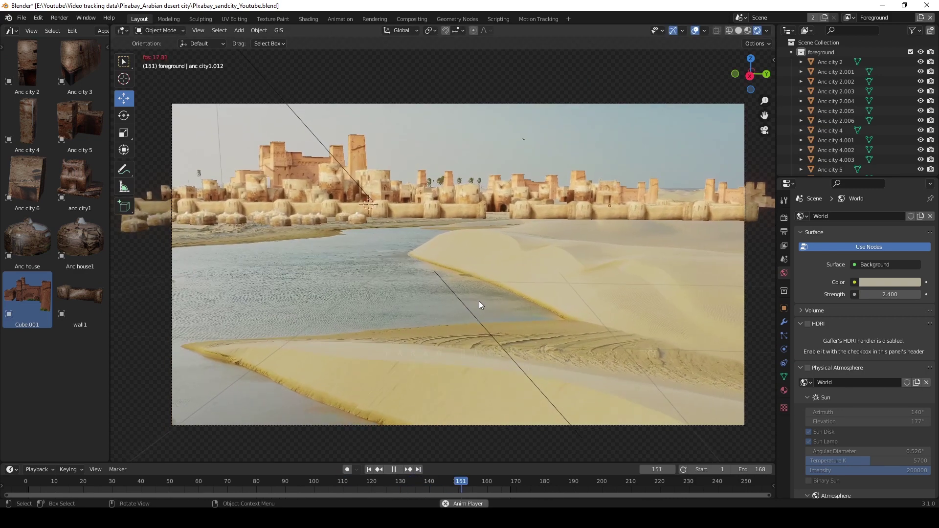
pyautogui.press('space')
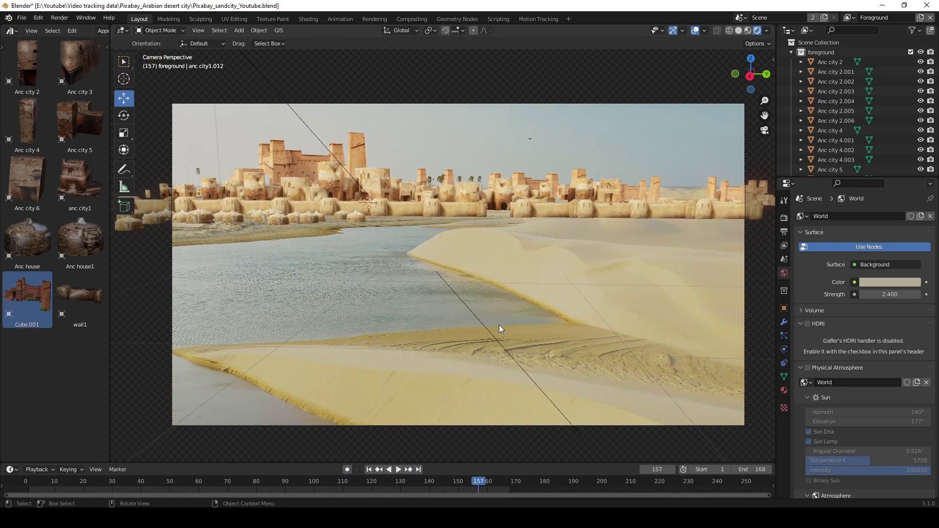
pyautogui.scroll(-3, 499, 325)
pyautogui.hotkey('shift', 'Left')
pyautogui.moveTo(555, 277)
pyautogui.mouseDown(button='middle')
pyautogui.moveTo(537, 304)
pyautogui.moveTo(518, 303)
pyautogui.mouseUp(button='middle')
pyautogui.press('z')
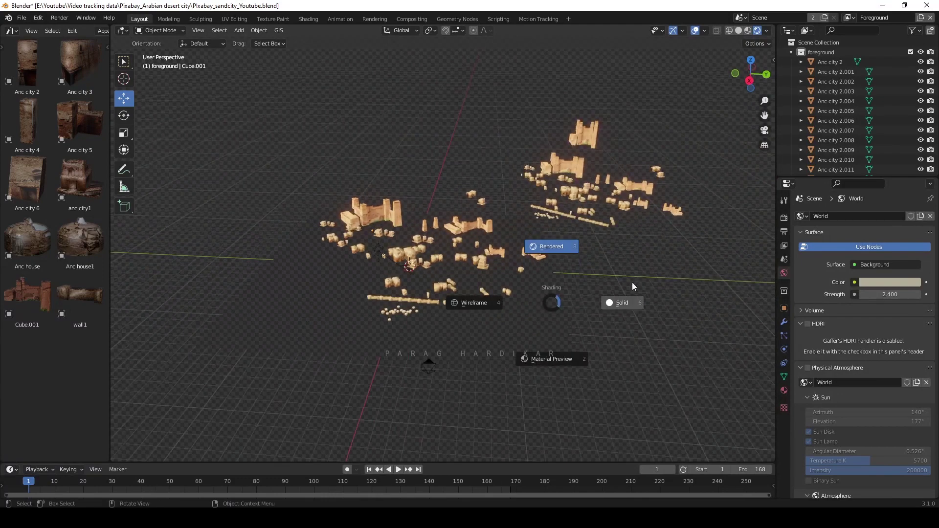
pyautogui.press('Escape')
pyautogui.press('KP_0')
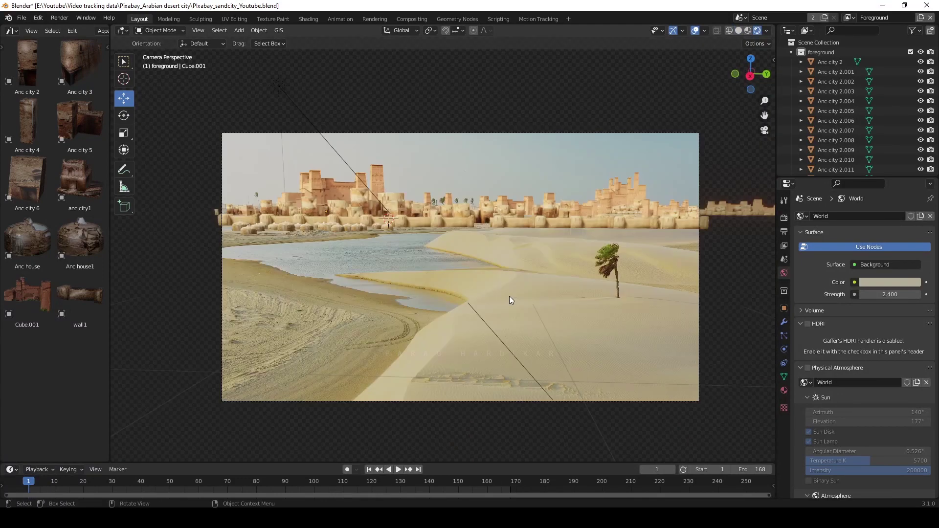
pyautogui.hotkey('ctrl', 'space')
pyautogui.press('space')
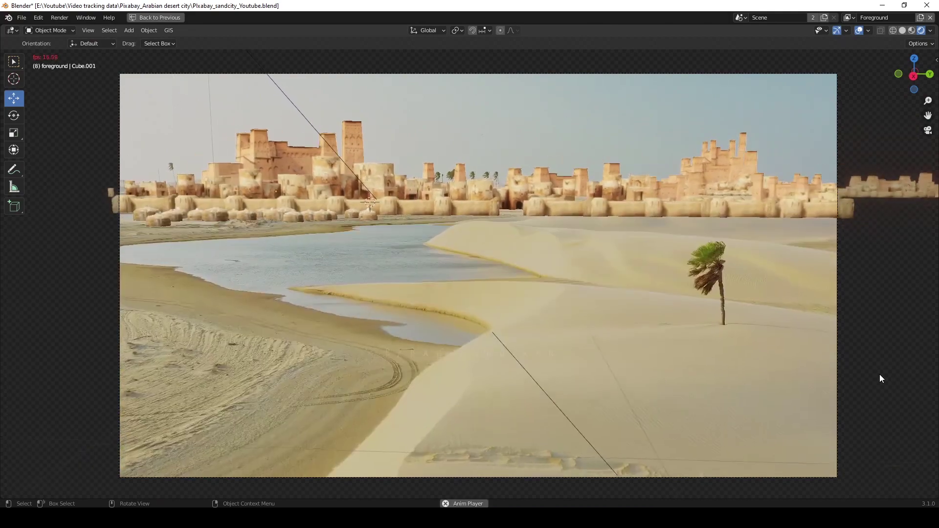
pyautogui.press('space')
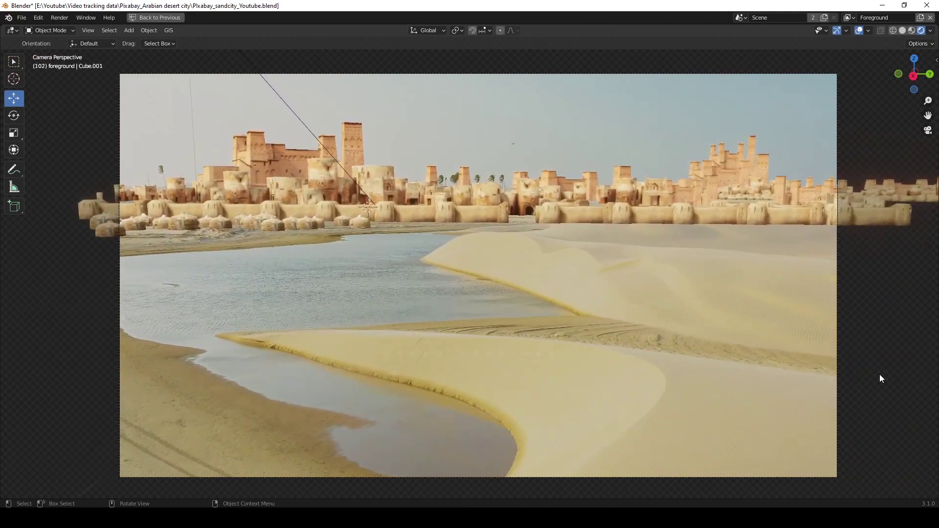
pyautogui.press('space')
pyautogui.press('space')
pyautogui.scroll(-3, 400, 251)
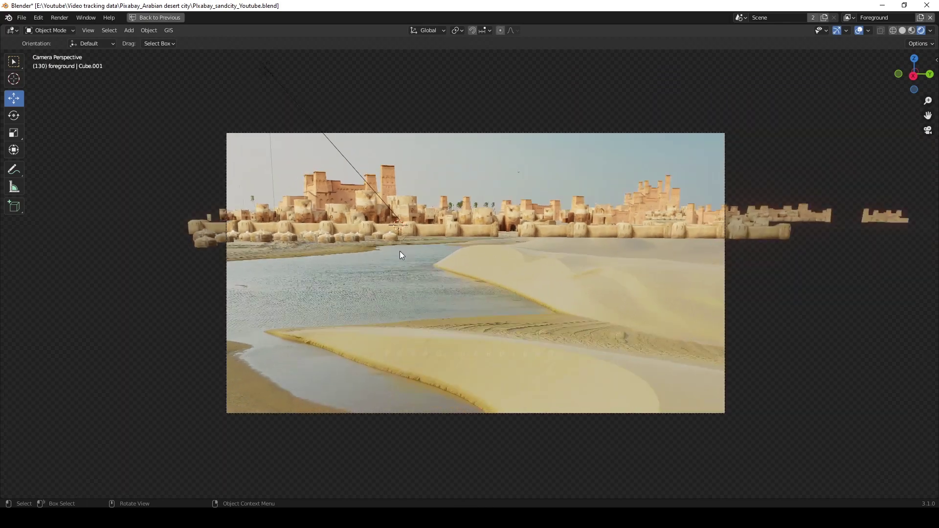
pyautogui.scroll(2, 440, 264)
pyautogui.hotkey('ctrl', 'space')
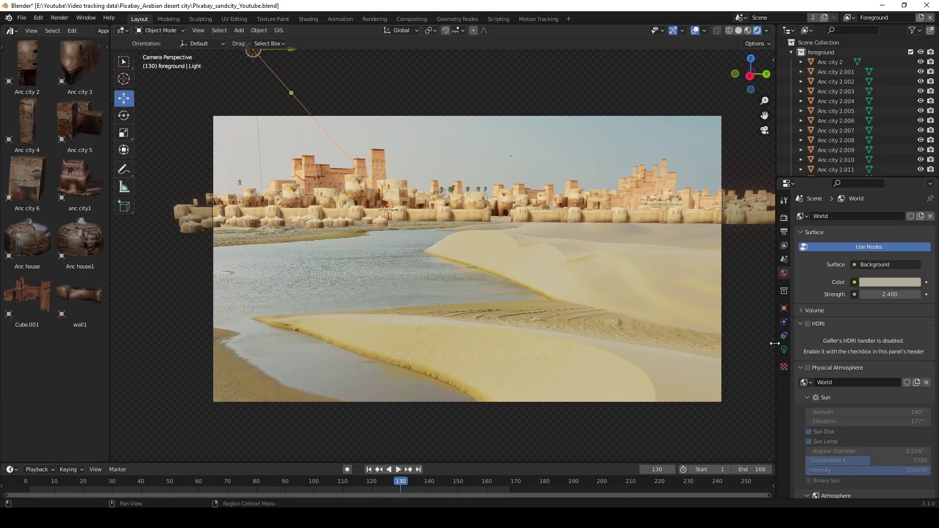
# Try several sun strengths and settle on 35.
pyautogui.click(784, 350)
pyautogui.press('Return')
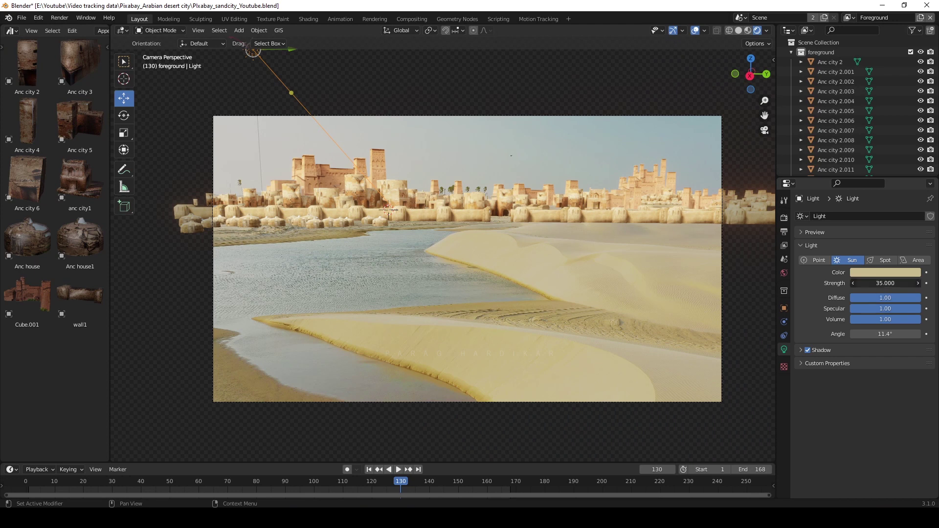
pyautogui.press('Return')
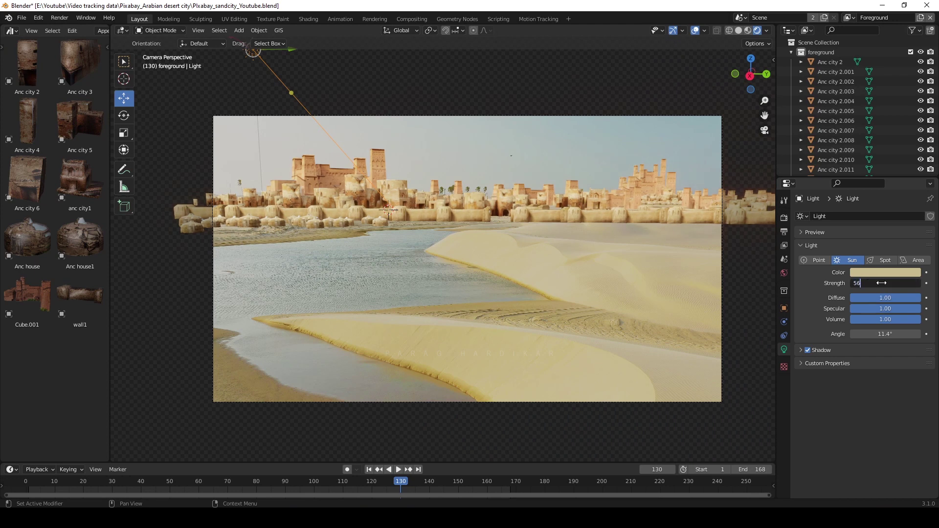
pyautogui.press('Return')
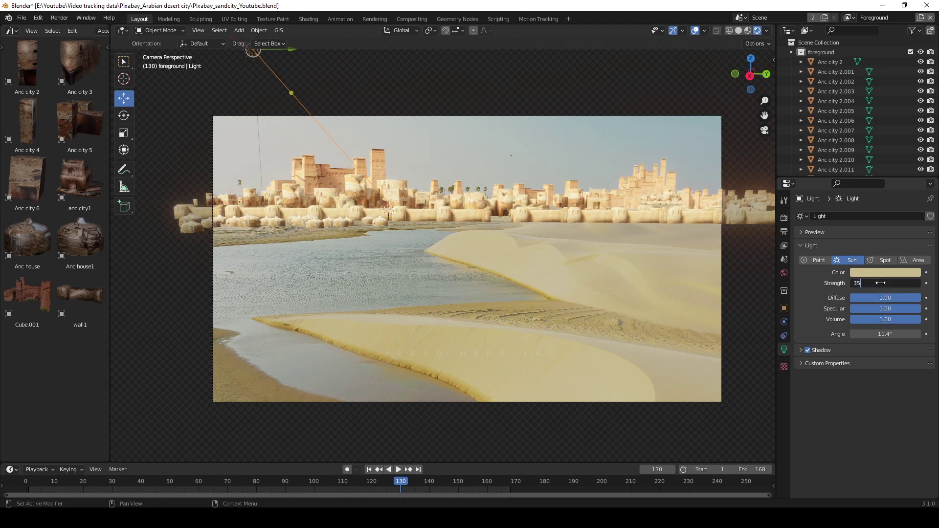
pyautogui.press('Return')
# Set the render's Color Management Look to Medium High Contrast.
pyautogui.click(784, 217)
pyautogui.scroll(-10, 850, 377)
pyautogui.scroll(-5, 834, 410)
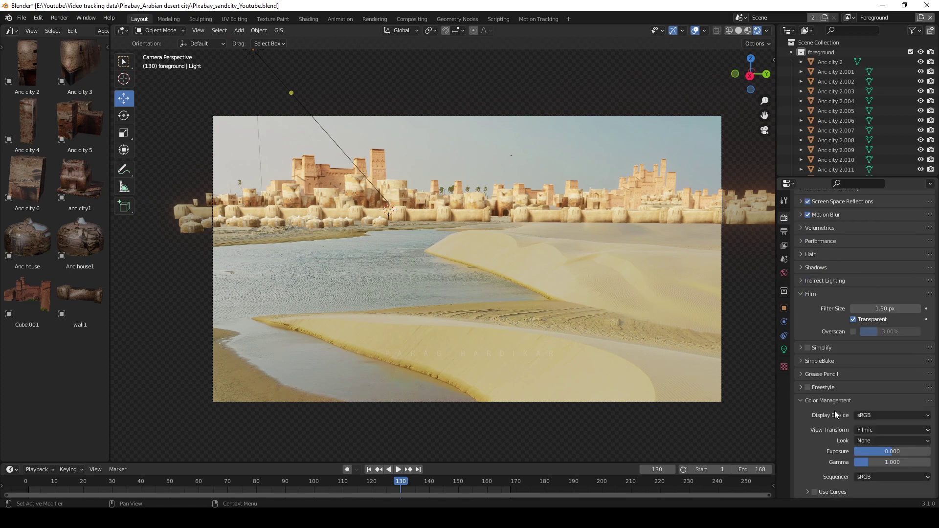
pyautogui.click(869, 408)
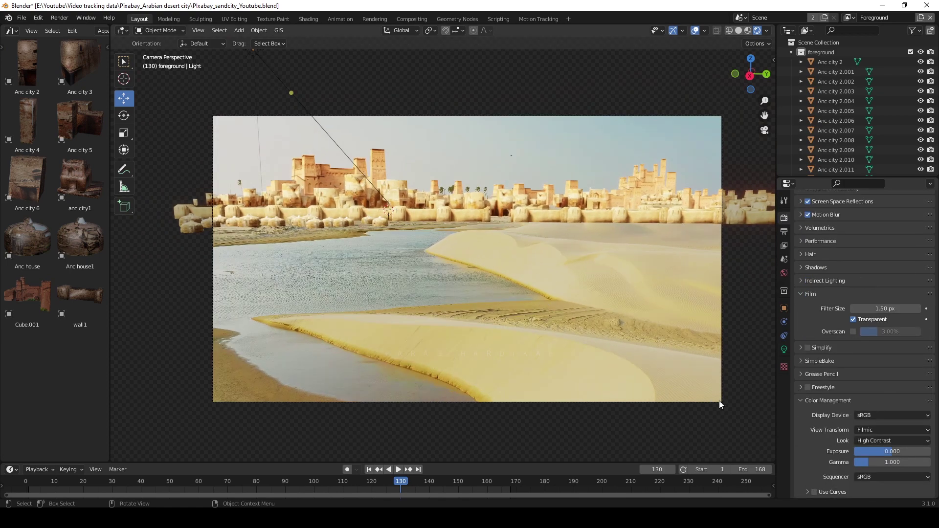
pyautogui.click(869, 397)
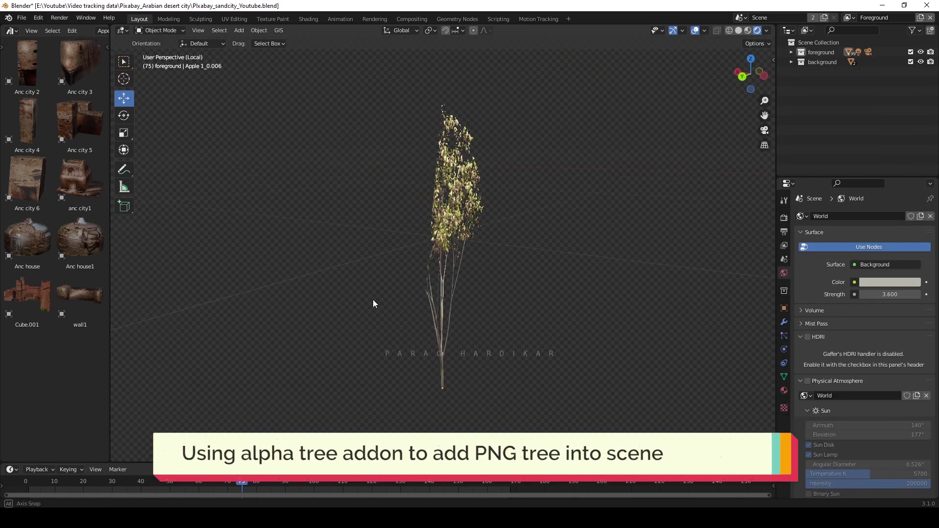
# Inspect the tree, then exit local view and orbit over the whole skyline scene.
pyautogui.moveTo(373, 304)
pyautogui.mouseDown(button='middle')
pyautogui.moveTo(615, 290)
pyautogui.moveTo(480, 298)
pyautogui.mouseUp(button='middle')
pyautogui.scroll(-3, 481, 300)
pyautogui.scroll(-2, 481, 299)
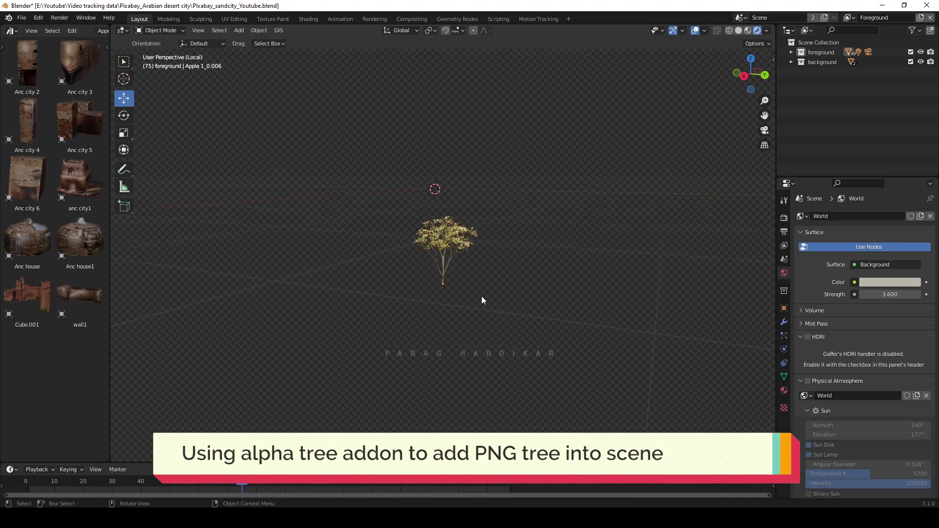
pyautogui.press('KP_Divide')
pyautogui.scroll(-3, 482, 296)
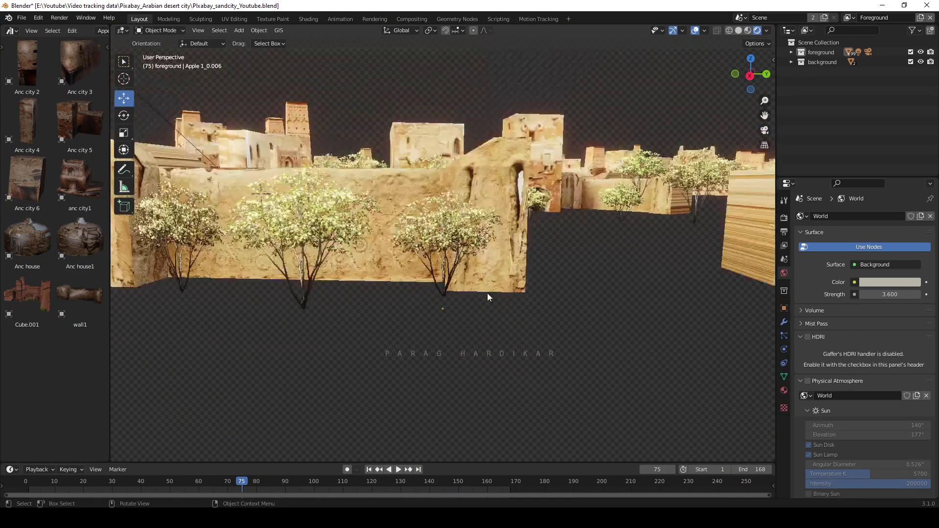
pyautogui.scroll(-3, 485, 294)
pyautogui.scroll(-2, 484, 293)
pyautogui.scroll(2, 460, 304)
pyautogui.moveTo(438, 314)
pyautogui.mouseDown(button='middle')
pyautogui.moveTo(468, 315)
pyautogui.moveTo(422, 311)
pyautogui.mouseUp(button='middle')
pyautogui.scroll(-3, 498, 266)
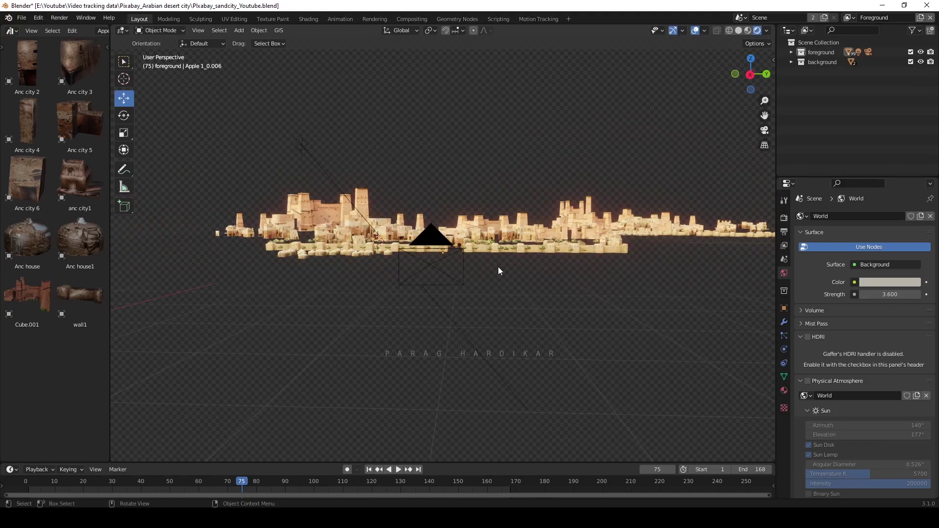
# Preview the camera animation to frame 139, then switch to the Compositing workspace.
pyautogui.press('KP_0')
pyautogui.scroll(1, 498, 266)
pyautogui.press('space')
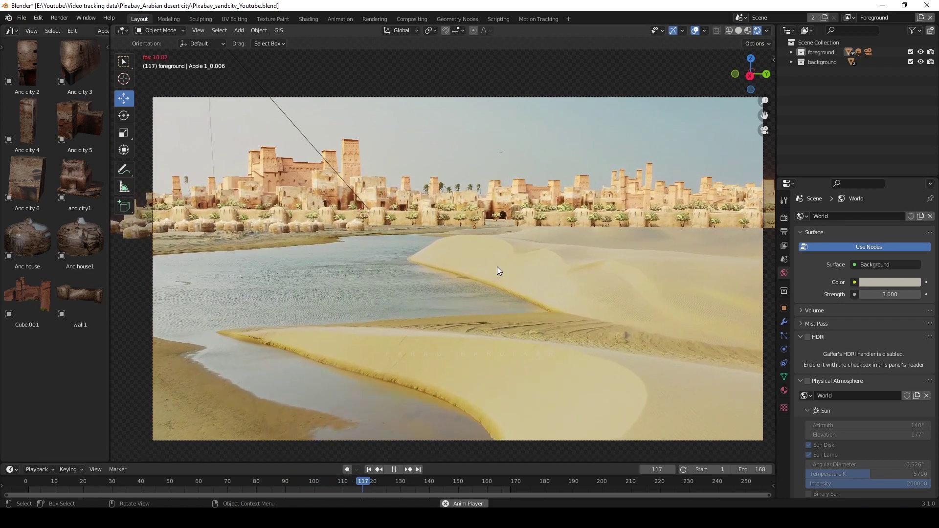
pyautogui.press('space')
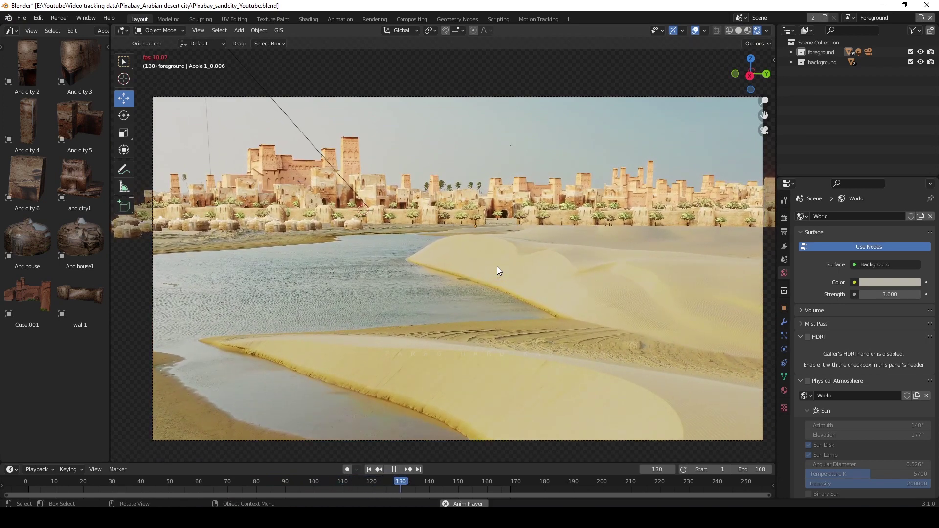
pyautogui.press('Right')
pyautogui.press('Right')
pyautogui.press('Right')
pyautogui.press('Right')
pyautogui.press('Right')
pyautogui.press('Right')
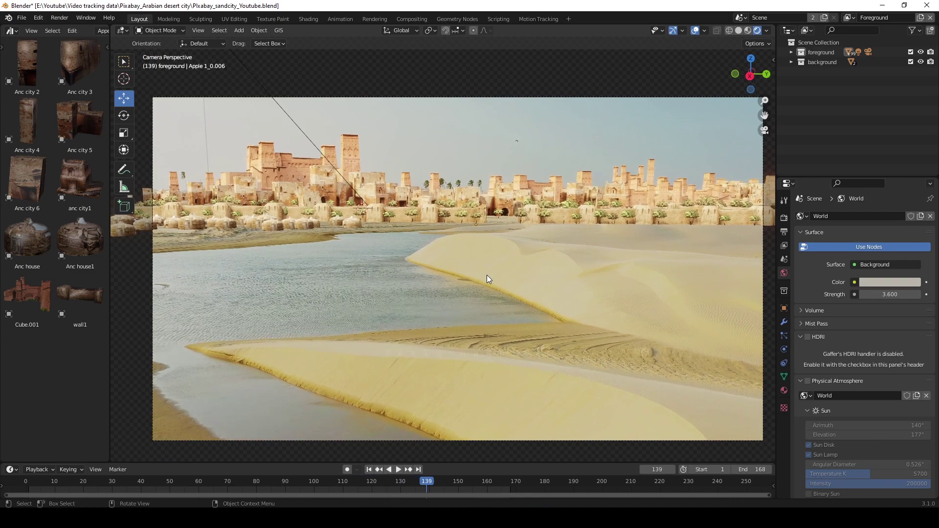
pyautogui.click(421, 19)
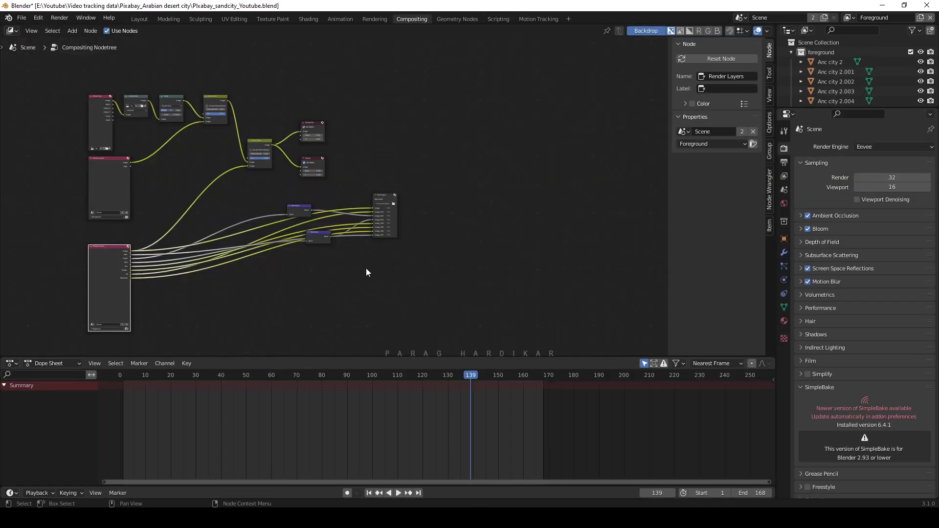
# Maximize the compositing node editor and pan across to select the File Output node.
pyautogui.scroll(2, 367, 272)
pyautogui.scroll(2, 484, 283)
pyautogui.hotkey('ctrl', 'space')
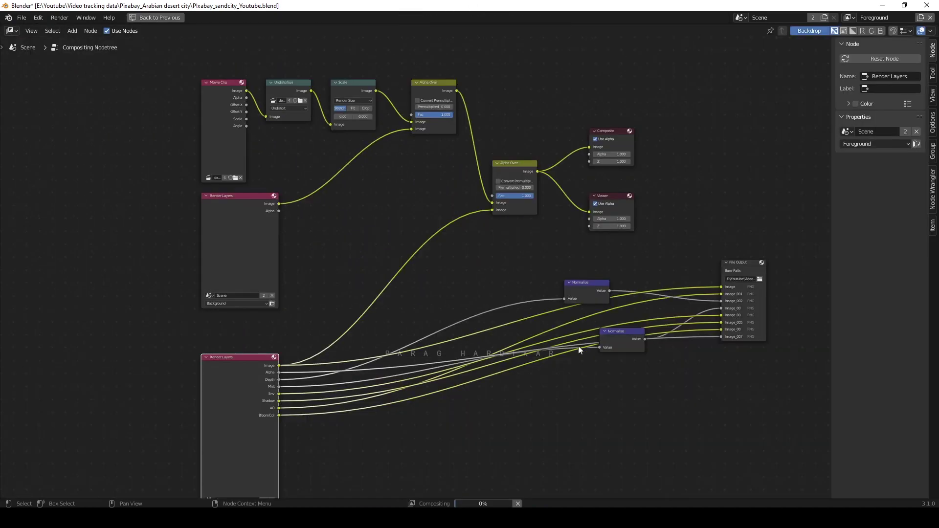
pyautogui.moveTo(578, 346); pyautogui.dragTo(402, 316, button='middle')
pyautogui.moveTo(557, 232)
pyautogui.mouseDown()
pyautogui.moveTo(566, 156)
pyautogui.moveTo(546, 223)
pyautogui.mouseUp()
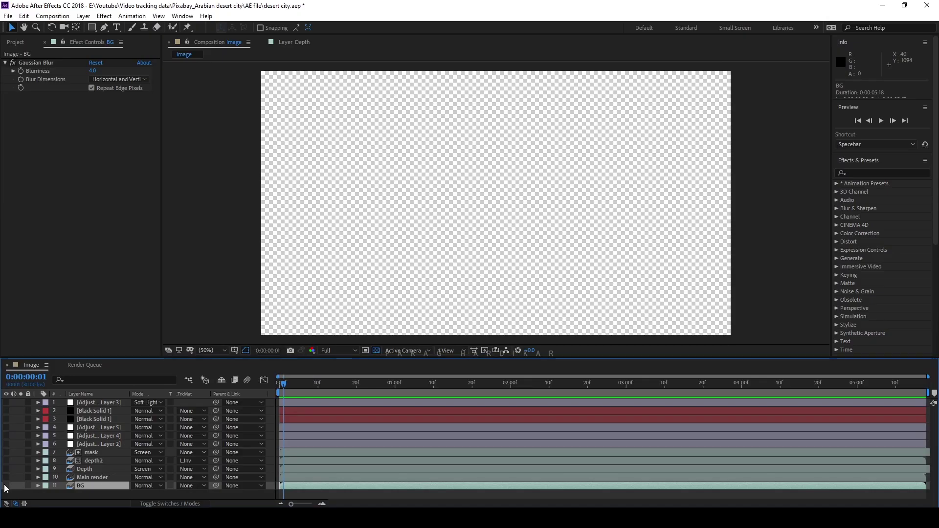
# Switch on the BG, Main render, depth2, sand-darkening, adjustment and Soft Light layers.
pyautogui.click(6, 486)
pyautogui.click(5, 477)
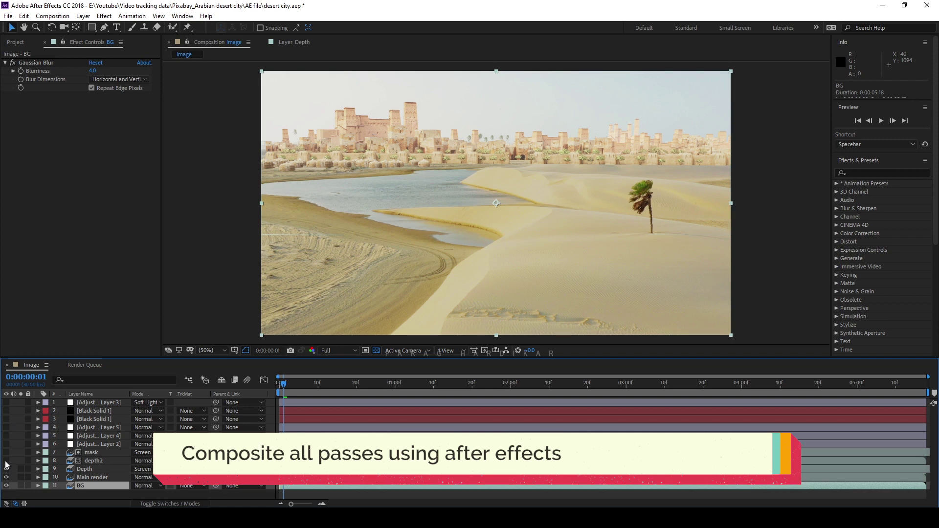
pyautogui.click(6, 461)
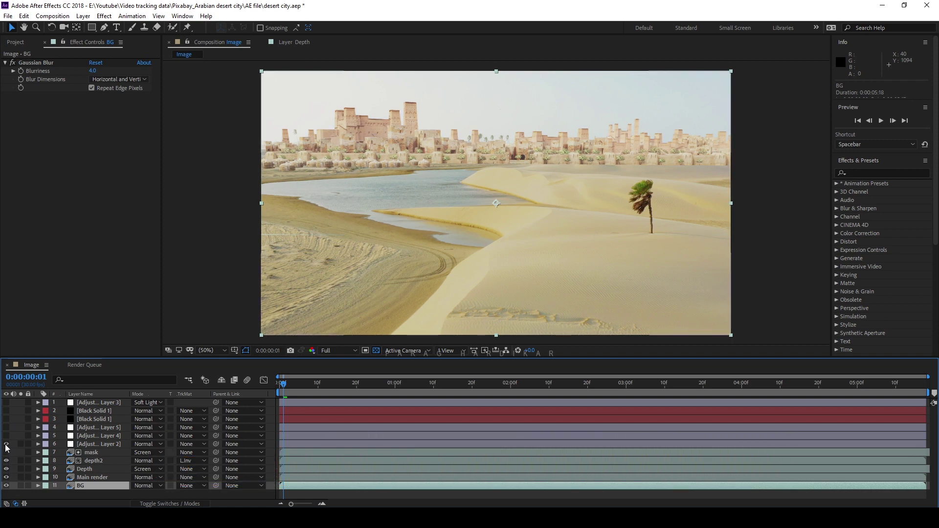
pyautogui.click(6, 444)
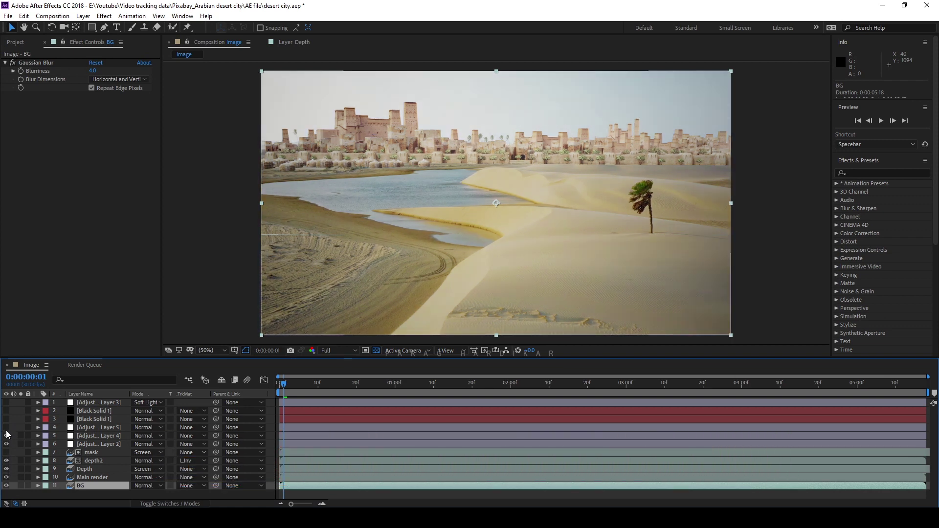
pyautogui.click(6, 428)
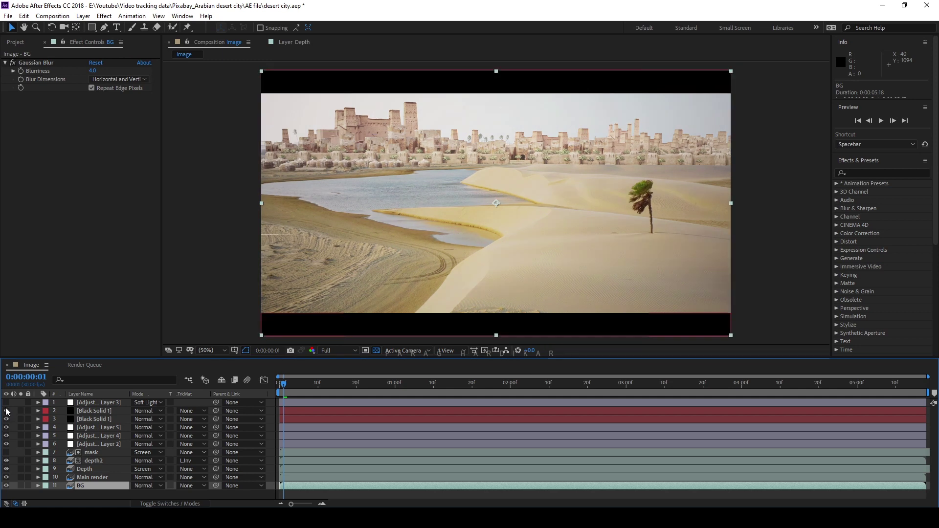
pyautogui.click(5, 402)
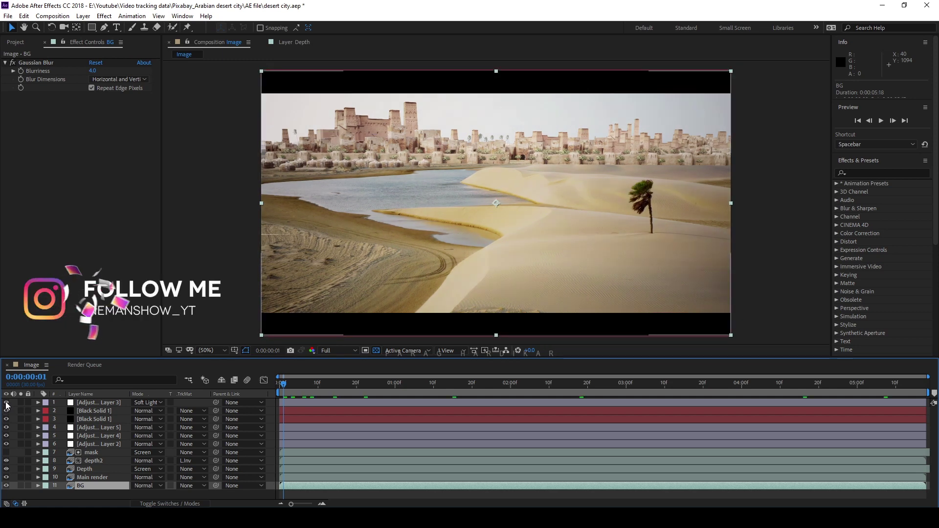